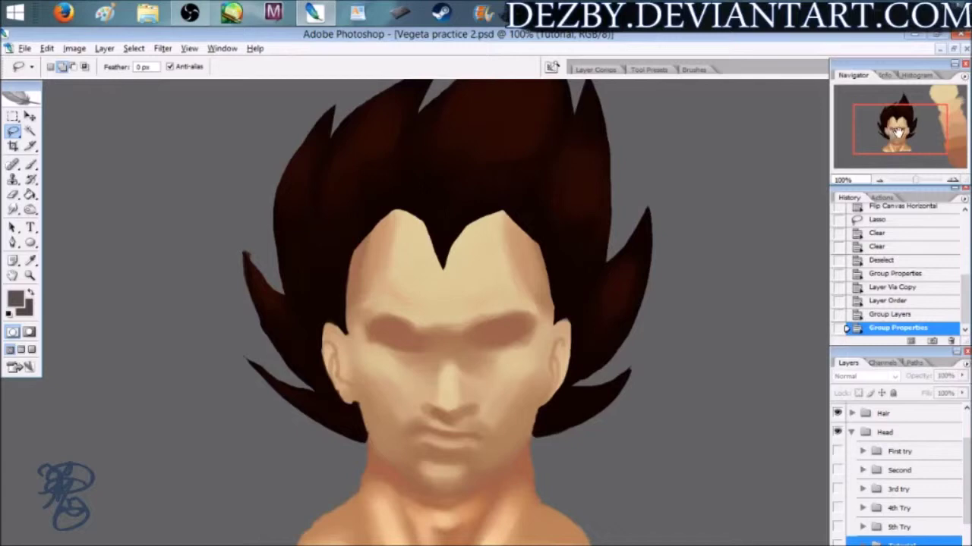
pyautogui.moveTo(900, 135); pyautogui.dragTo(897, 141)
pyautogui.moveTo(915, 183)
pyautogui.mouseDown()
pyautogui.moveTo(904, 182)
pyautogui.moveTo(917, 181)
pyautogui.mouseUp()
pyautogui.moveTo(900, 137); pyautogui.dragTo(892, 143)
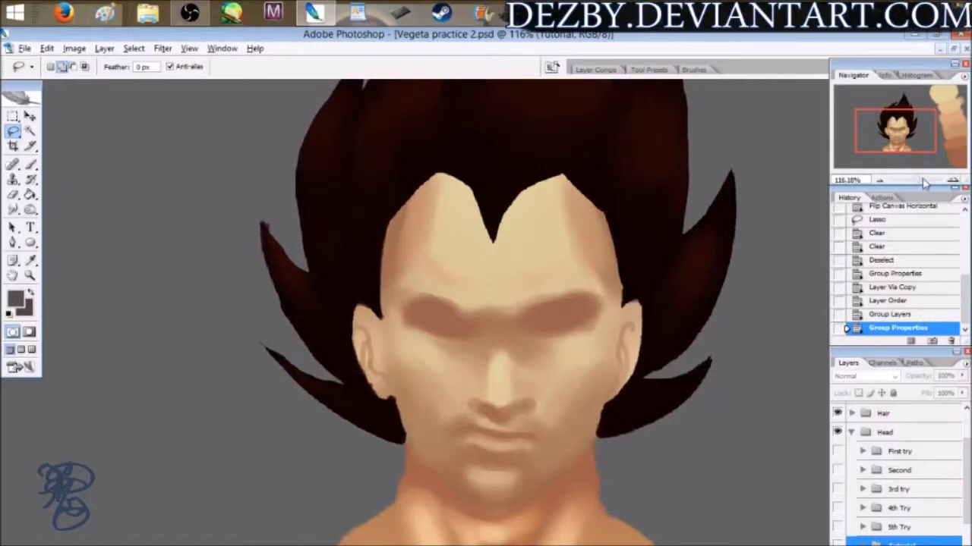
pyautogui.moveTo(916, 185); pyautogui.dragTo(917, 184)
pyautogui.moveTo(922, 144); pyautogui.dragTo(912, 150)
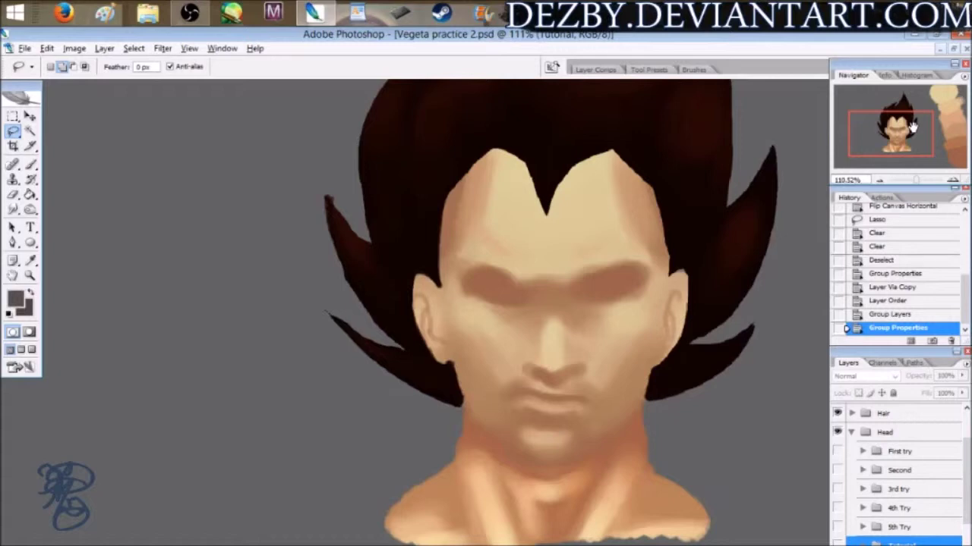
pyautogui.moveTo(876, 147); pyautogui.dragTo(909, 144)
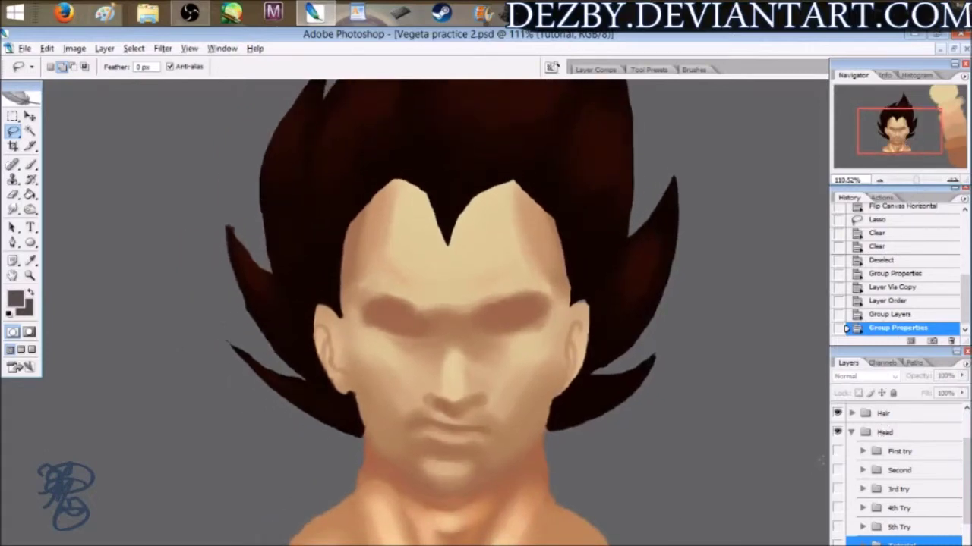
# Go through the First try, Second, 3rd try, 4th Try and 5th Try layer groups inside the Head group.
pyautogui.click(898, 454)
pyautogui.click(901, 527)
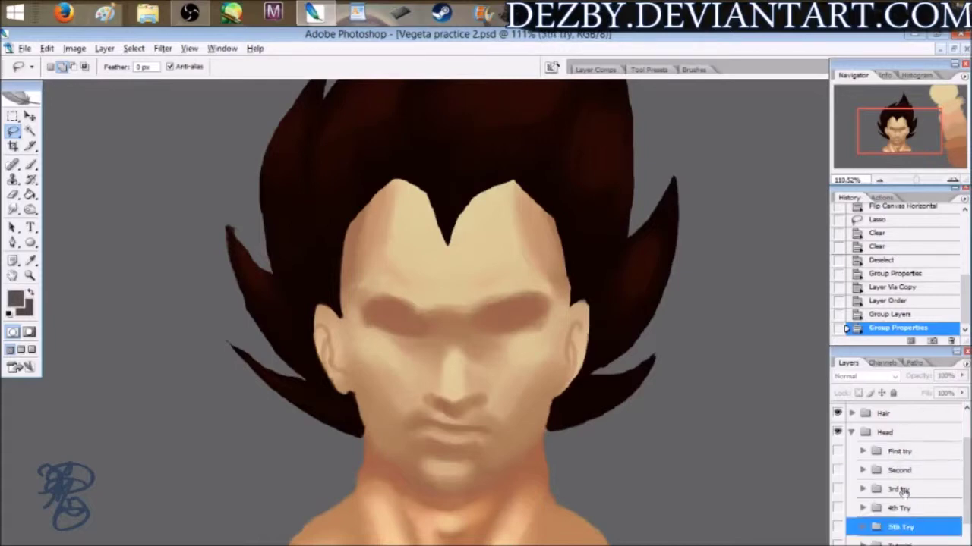
pyautogui.click(902, 454)
pyautogui.click(903, 473)
pyautogui.click(903, 490)
pyautogui.click(904, 510)
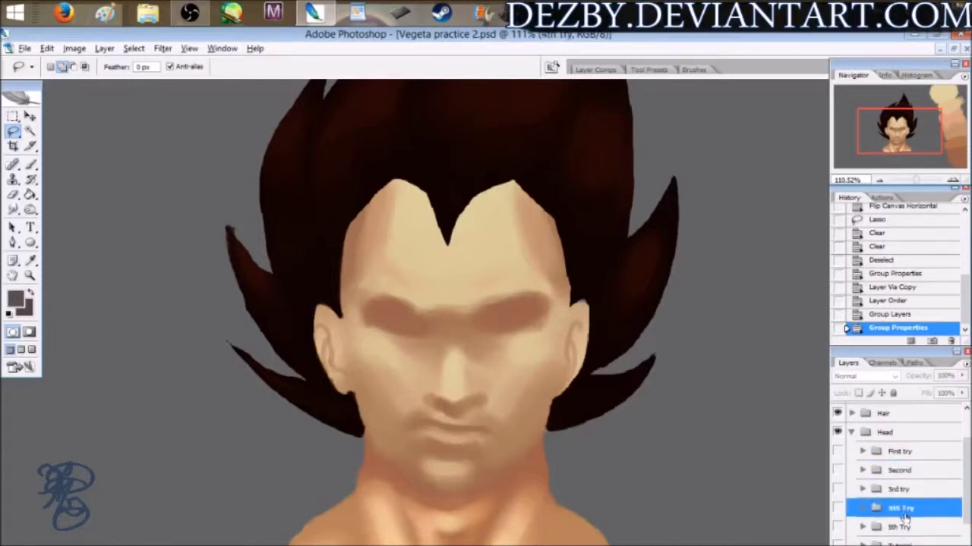
pyautogui.click(902, 528)
pyautogui.click(900, 453)
pyautogui.click(900, 471)
pyautogui.click(897, 490)
pyautogui.click(898, 508)
pyautogui.click(898, 527)
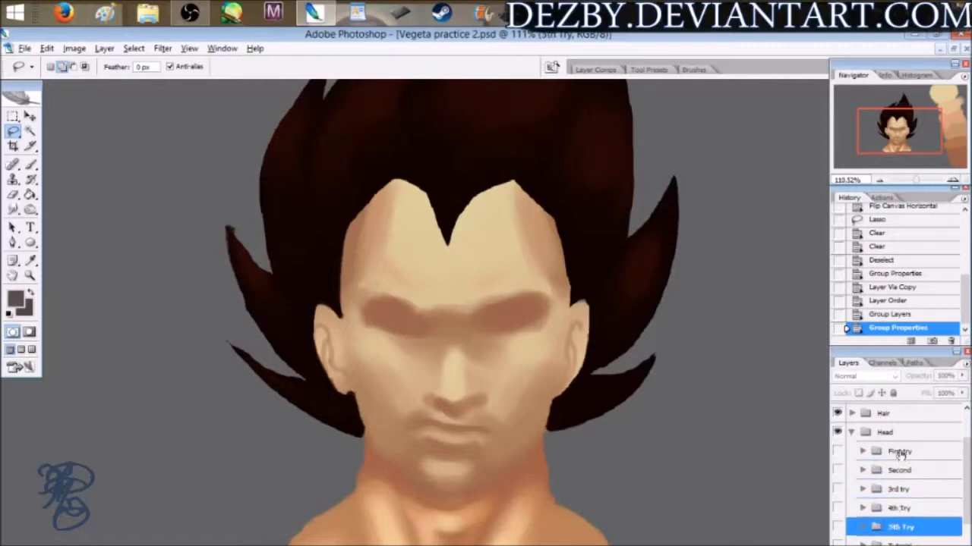
pyautogui.click(900, 453)
pyautogui.click(900, 471)
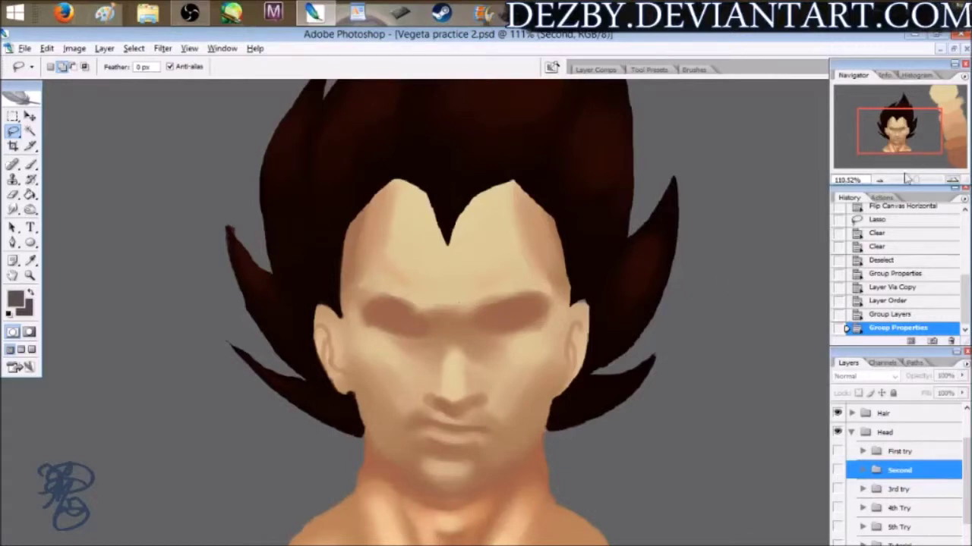
# Enlarge the face to about 135% and review the attempt groups again, ending on the First try group.
pyautogui.moveTo(914, 180); pyautogui.dragTo(922, 181)
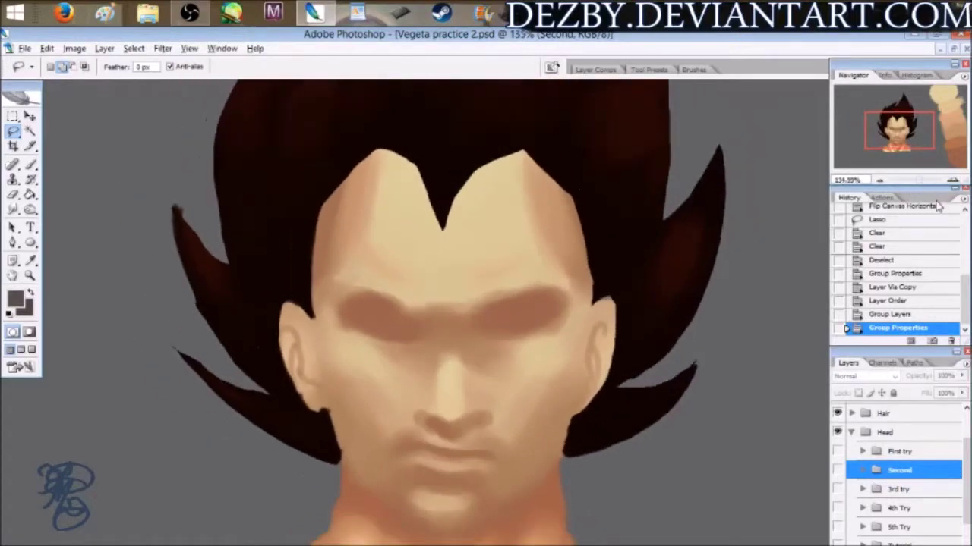
pyautogui.click(907, 454)
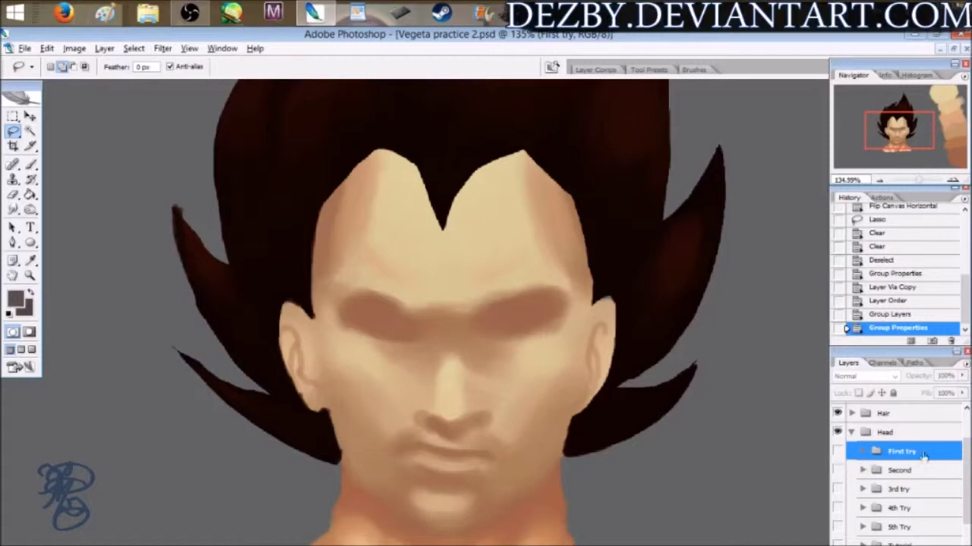
pyautogui.scroll(3, 896, 471)
pyautogui.moveTo(967, 444); pyautogui.dragTo(968, 459)
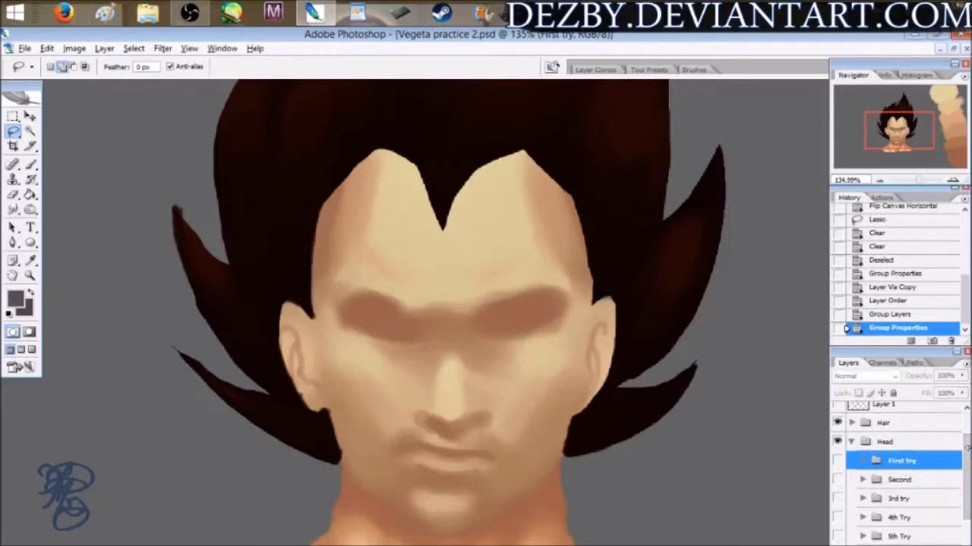
pyautogui.scroll(1, 967, 458)
pyautogui.scroll(-1, 968, 455)
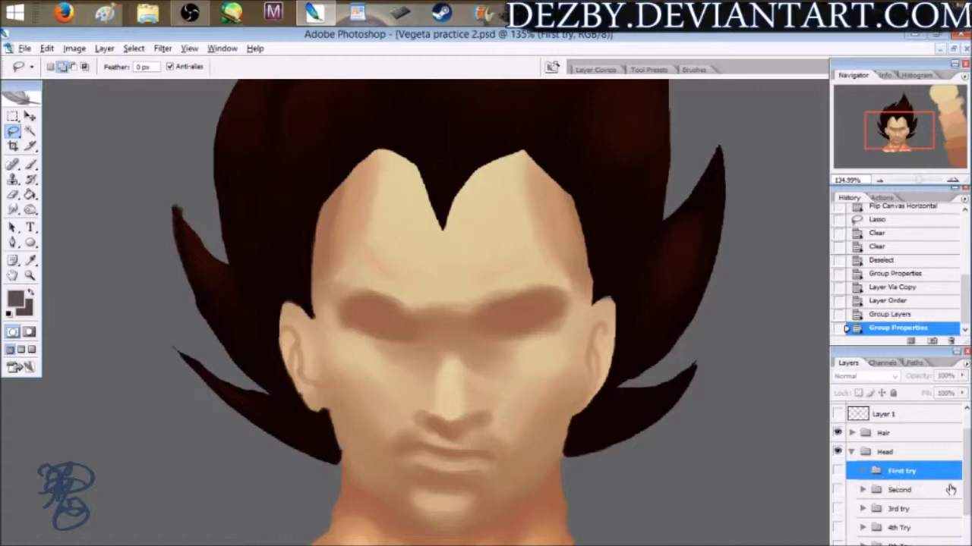
pyautogui.scroll(-1, 964, 470)
pyautogui.click(898, 463)
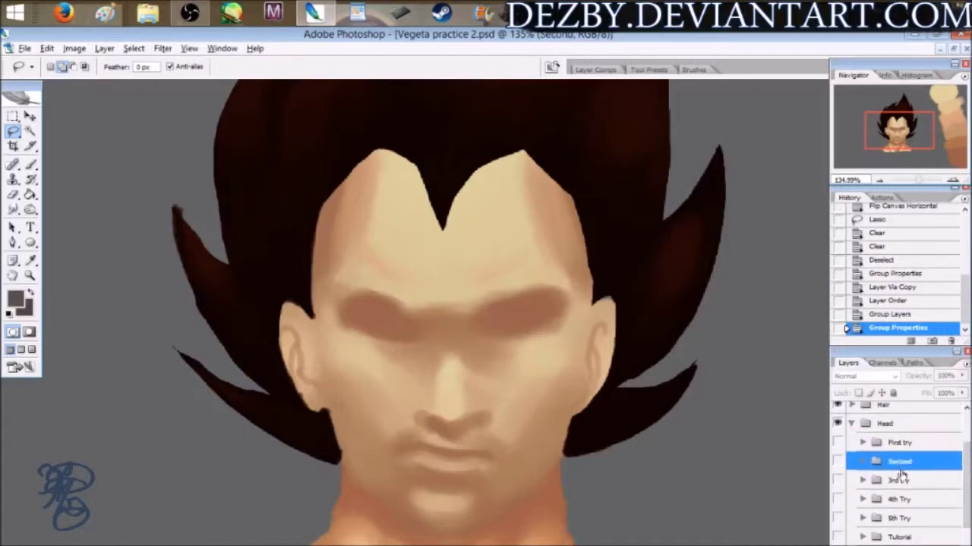
pyautogui.click(900, 480)
pyautogui.click(898, 499)
pyautogui.click(900, 519)
pyautogui.click(894, 499)
pyautogui.click(894, 482)
pyautogui.click(896, 464)
pyautogui.click(895, 448)
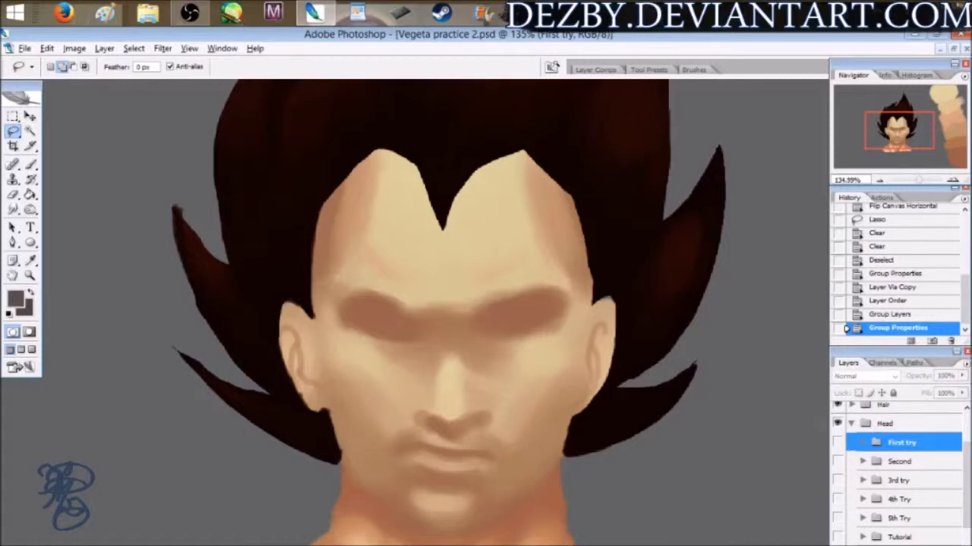
# Show and expand the First try group, make its Layer 3 copy 3 visible and select that layer.
pyautogui.click(837, 443)
pyautogui.click(863, 443)
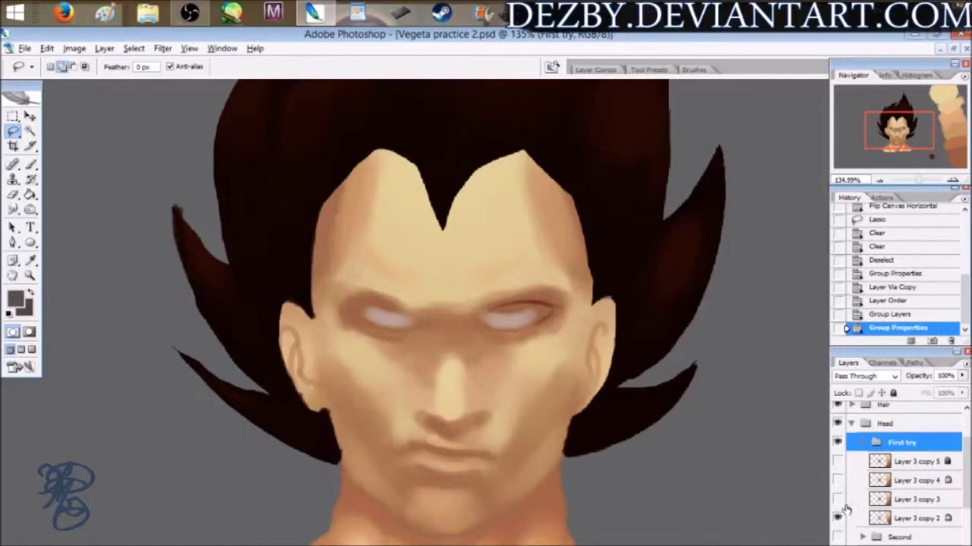
pyautogui.click(892, 517)
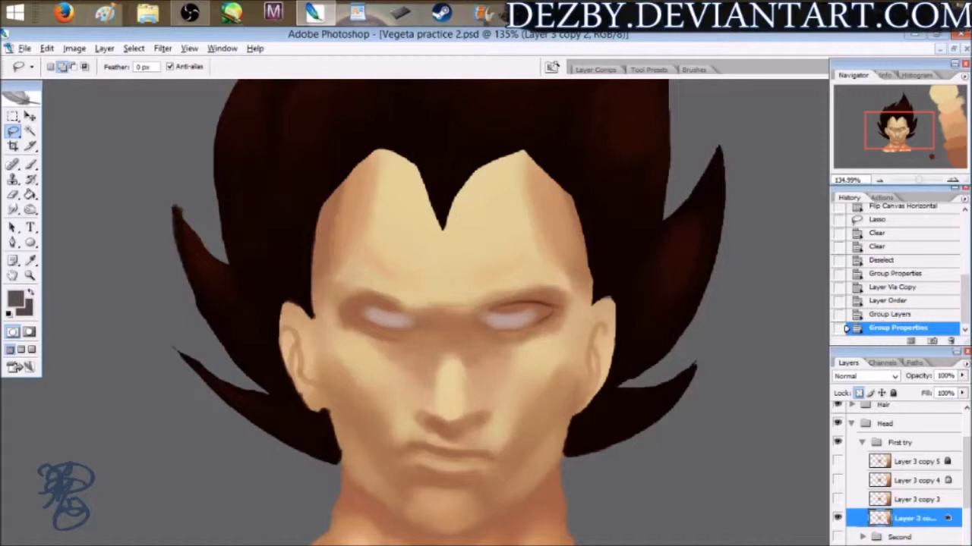
pyautogui.click(837, 499)
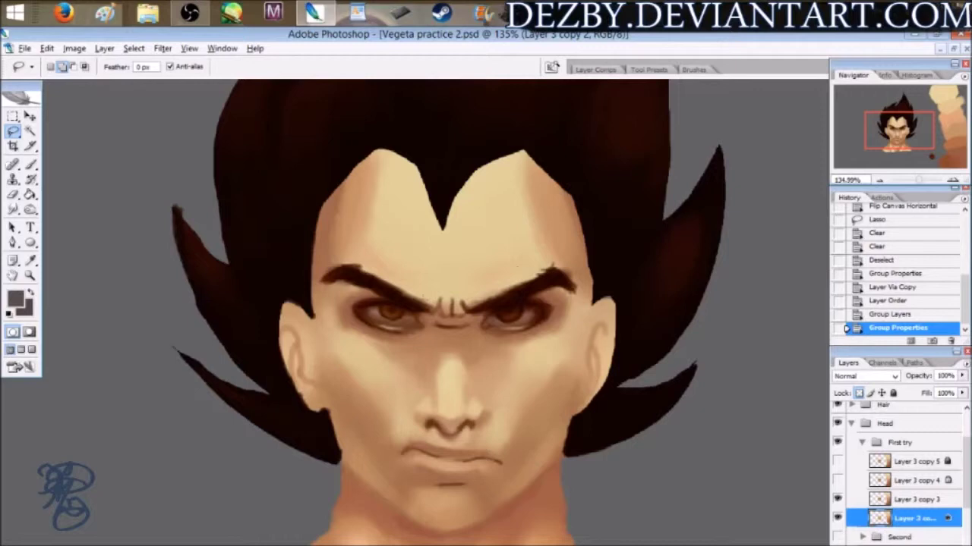
pyautogui.click(895, 501)
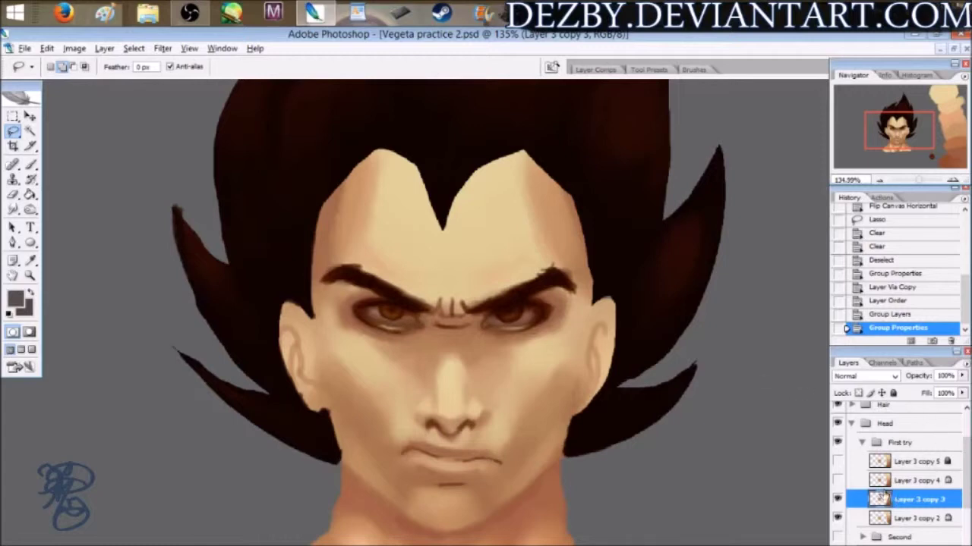
# Make Layer 3 copy 4 and Layer 3 copy 5 visible in the First try group, ending with Layer 3 copy 5 selected.
pyautogui.click(838, 480)
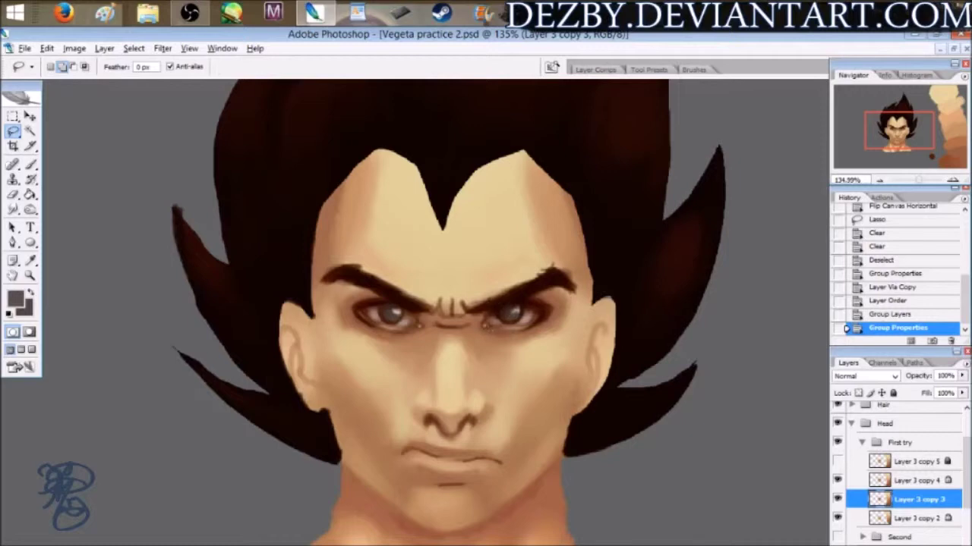
pyautogui.click(890, 482)
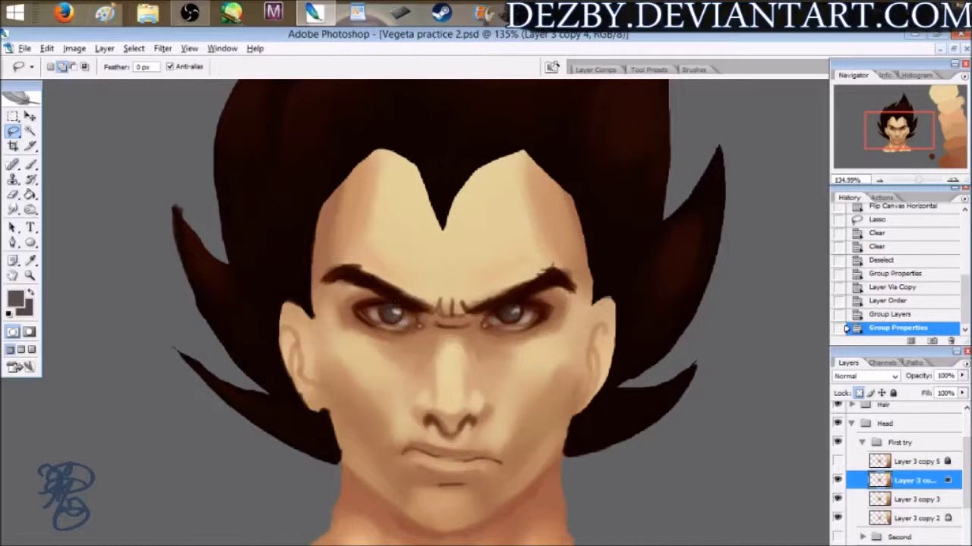
pyautogui.click(837, 462)
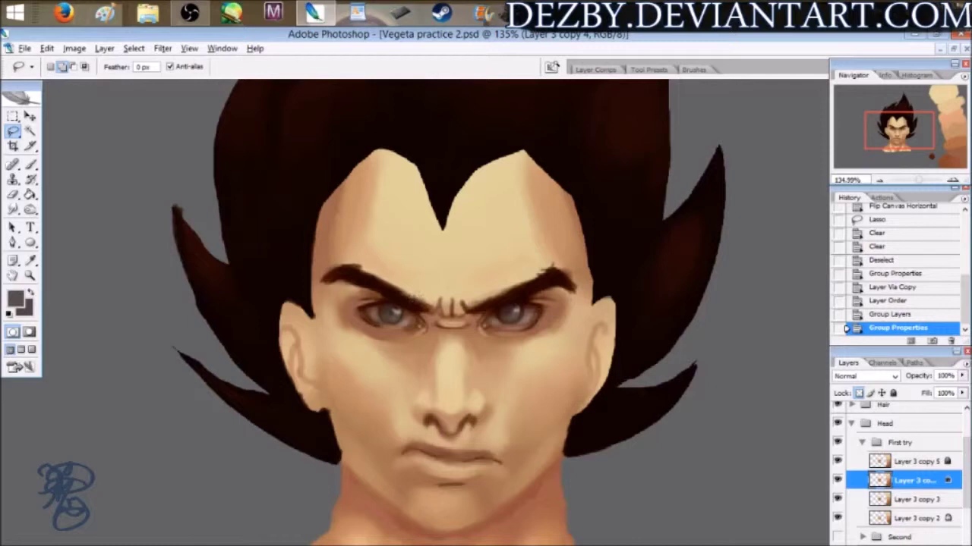
pyautogui.click(907, 463)
# Activate the Brush tool on Layer 3 copy 3 and enlarge the brush tip to 90 px.
pyautogui.press('b')
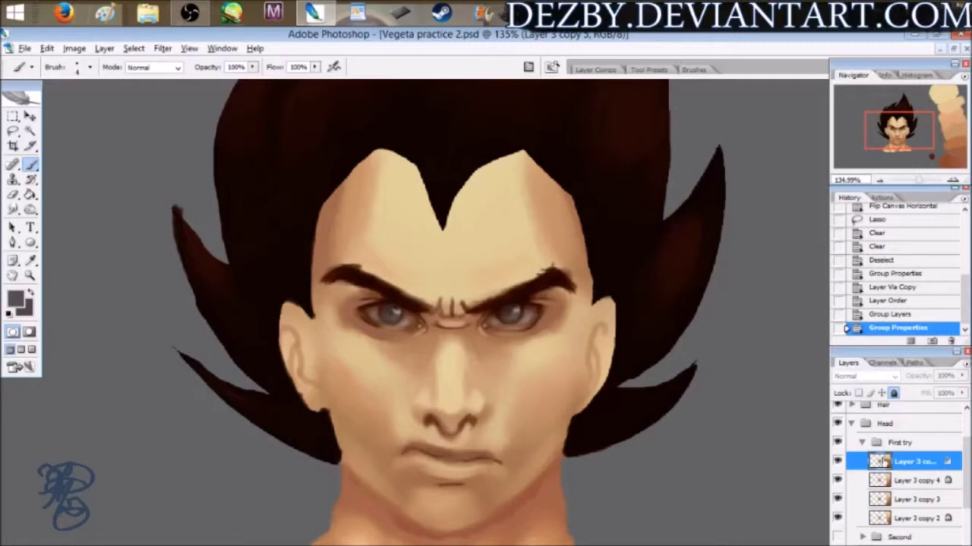
pyautogui.click(909, 500)
pyautogui.press(']')
pyautogui.press(']')
pyautogui.press(']')
pyautogui.press(']')
pyautogui.press(']')
pyautogui.press(']')
pyautogui.press(']')
pyautogui.press(']')
pyautogui.press(']')
pyautogui.press(']')
pyautogui.press(']')
pyautogui.press(']')
pyautogui.press(']')
pyautogui.press(']')
pyautogui.press(']')
# Try two large brush strokes on the grey background beside the neck and undo each one.
pyautogui.moveTo(710, 420)
pyautogui.mouseDown()
pyautogui.moveTo(737, 442)
pyautogui.moveTo(740, 414)
pyautogui.moveTo(728, 430)
pyautogui.moveTo(766, 462)
pyautogui.mouseUp()
pyautogui.hotkey('ctrl', 'z')
pyautogui.moveTo(722, 422)
pyautogui.mouseDown()
pyautogui.moveTo(586, 374)
pyautogui.moveTo(740, 456)
pyautogui.mouseUp()
pyautogui.hotkey('ctrl', 'z')
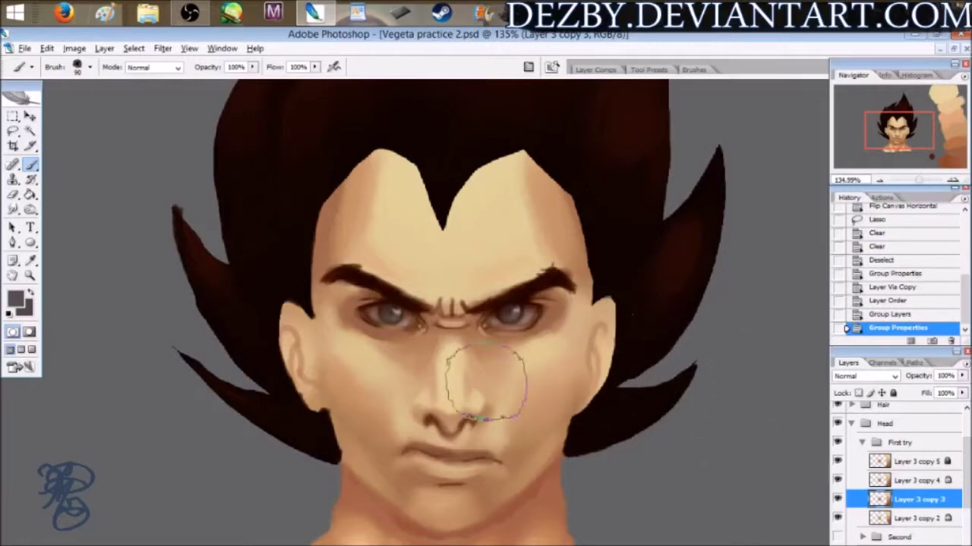
# Reduce the brush tip to 10 px and keep the brush blending mode at Normal.
pyautogui.press('[')
pyautogui.press('[')
pyautogui.press('[')
pyautogui.press('[')
pyautogui.press('[')
pyautogui.press('[')
pyautogui.press('[')
pyautogui.press('[')
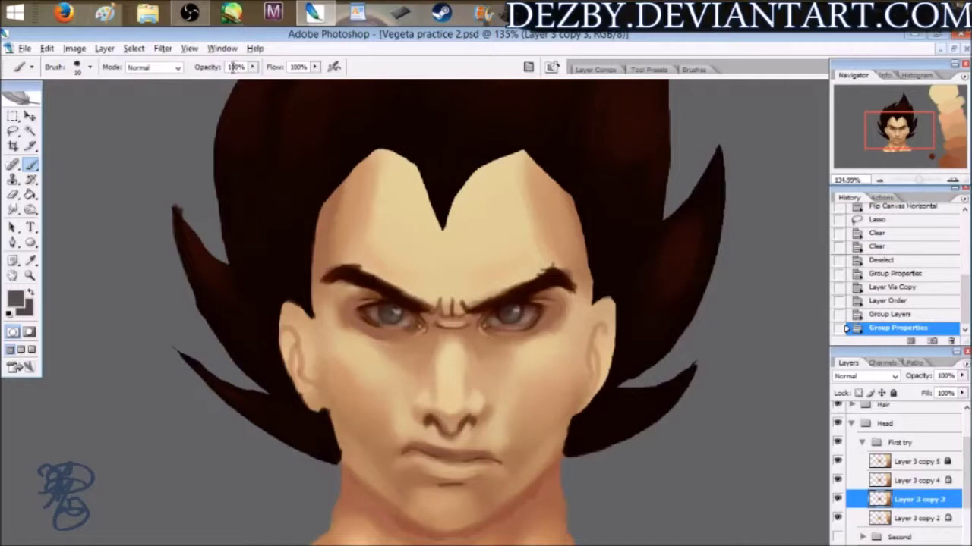
pyautogui.click(151, 66)
pyautogui.click(152, 67)
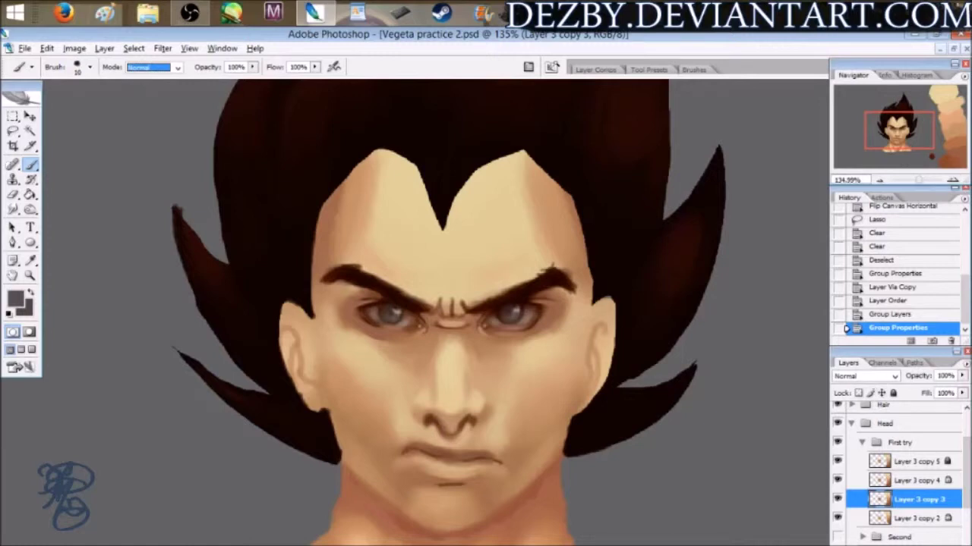
# Collapse the First try group and hide it.
pyautogui.moveTo(902, 139); pyautogui.dragTo(901, 141)
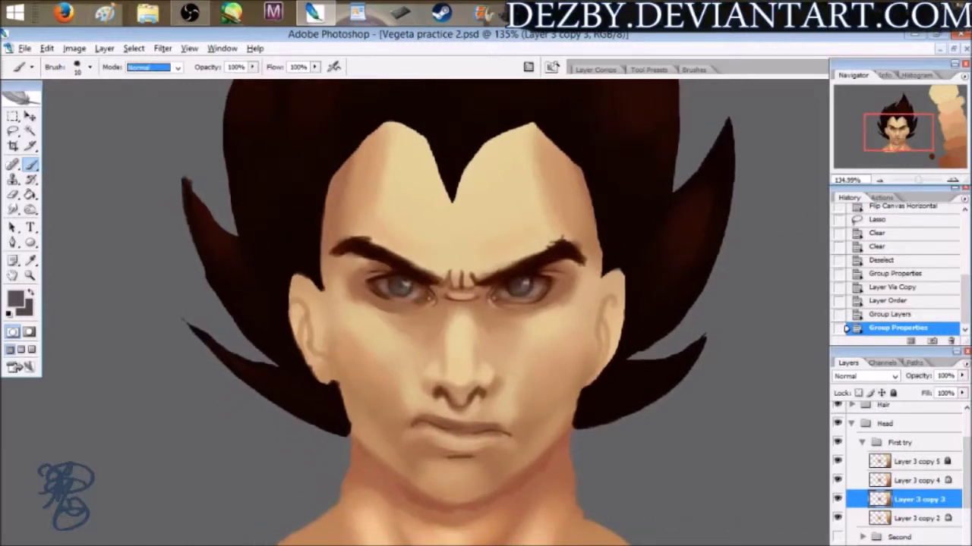
pyautogui.click(862, 443)
pyautogui.click(838, 443)
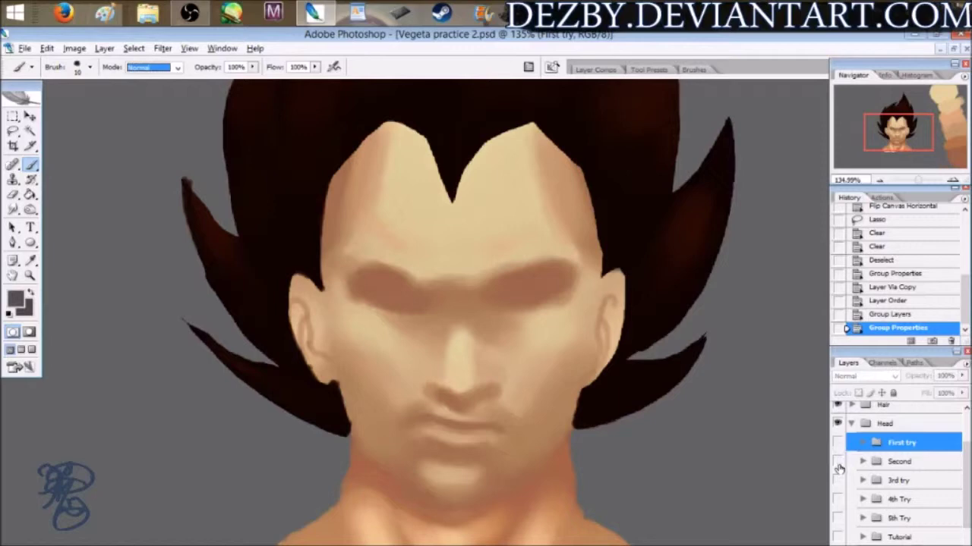
# Show and expand the Second group, and make its Layer 3 copy 8 with the eye and eyebrow lines visible.
pyautogui.click(859, 468)
pyautogui.click(838, 462)
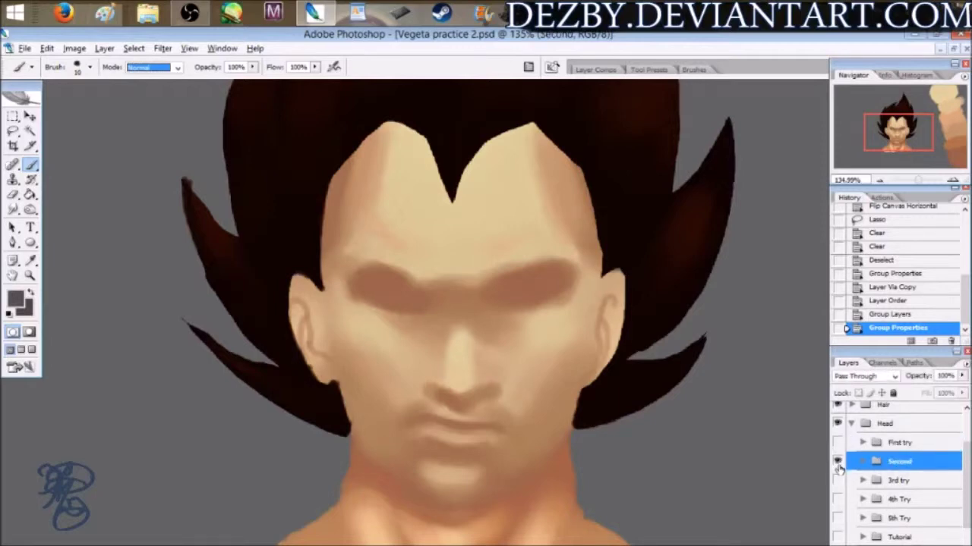
pyautogui.click(864, 463)
pyautogui.scroll(-3, 947, 507)
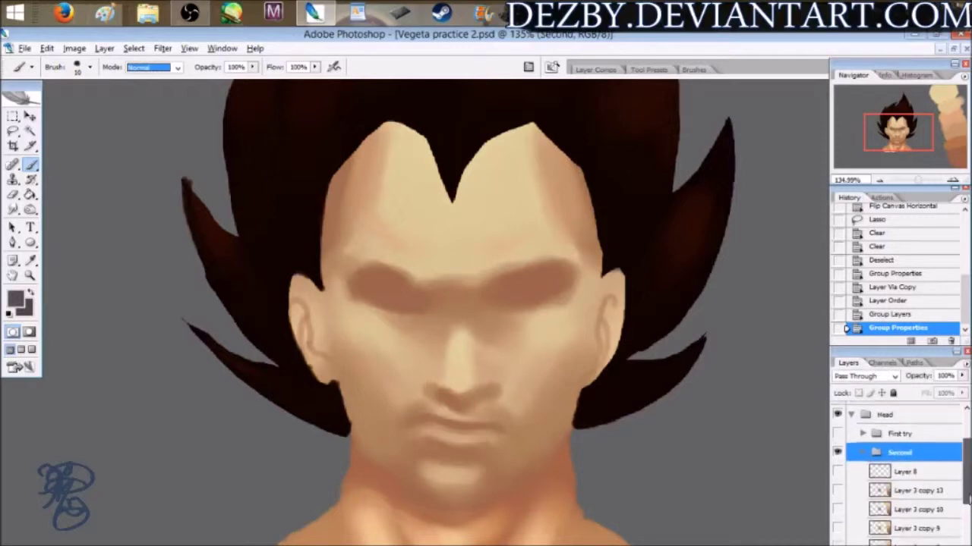
pyautogui.click(838, 508)
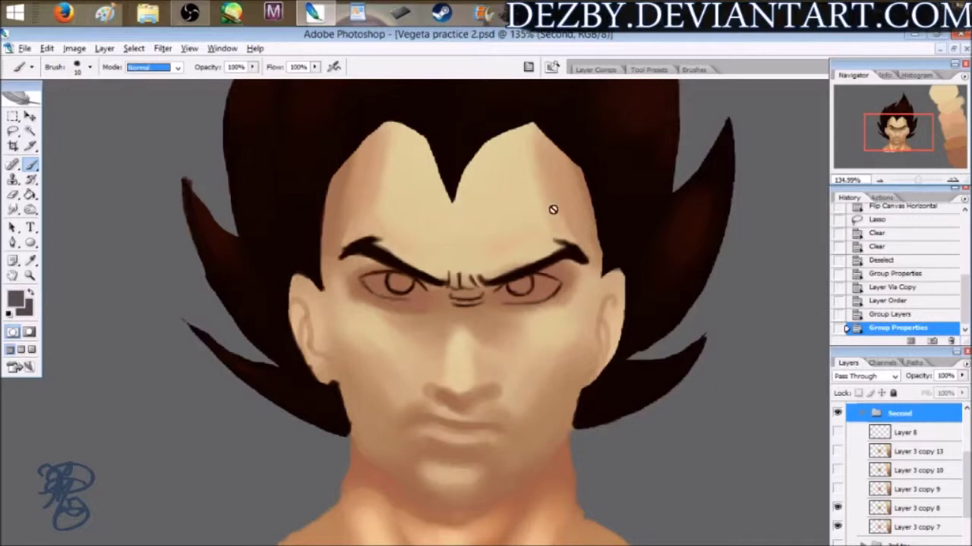
# Examine the Second group's eye and eyebrow lines, briefly showing the First try group for comparison and hiding it again.
pyautogui.moveTo(887, 135); pyautogui.dragTo(888, 131)
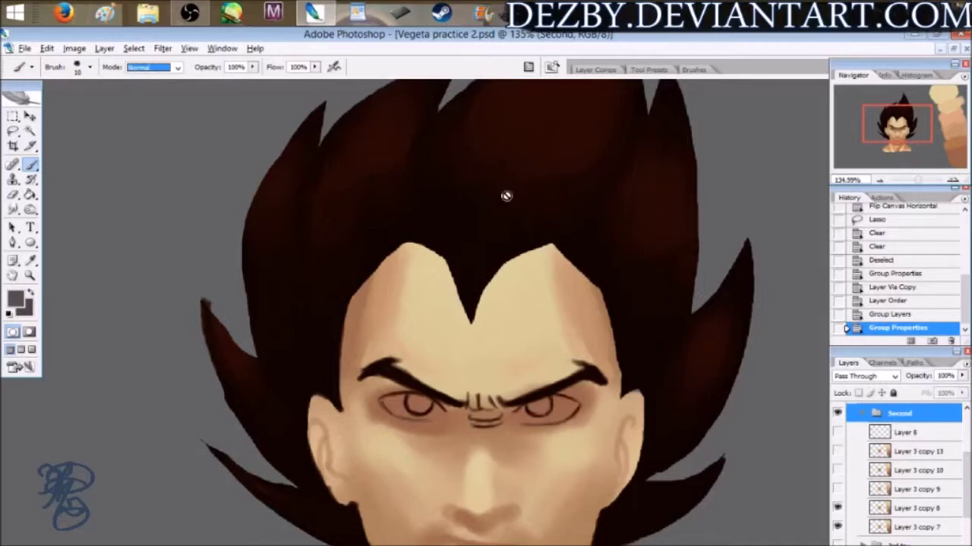
pyautogui.moveTo(902, 123); pyautogui.dragTo(899, 134)
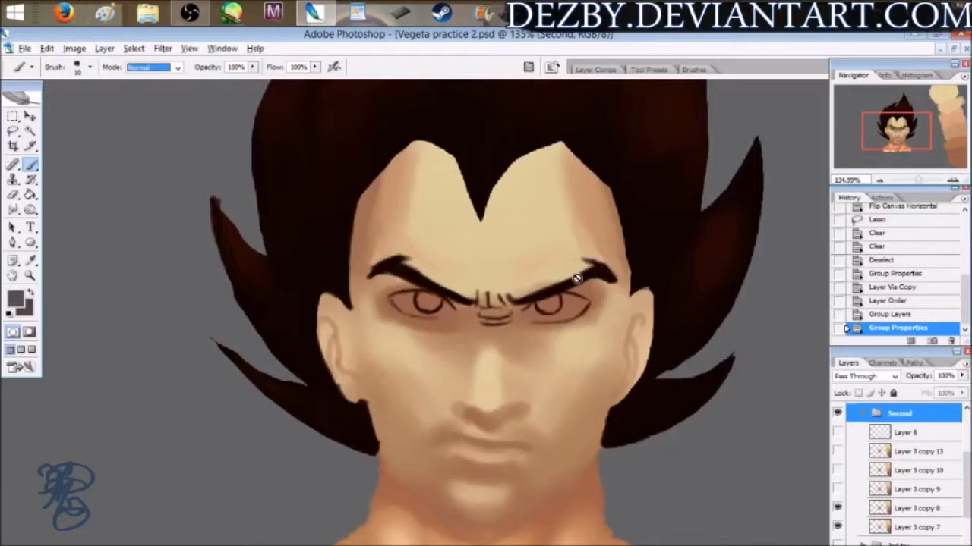
pyautogui.moveTo(965, 476); pyautogui.dragTo(966, 454)
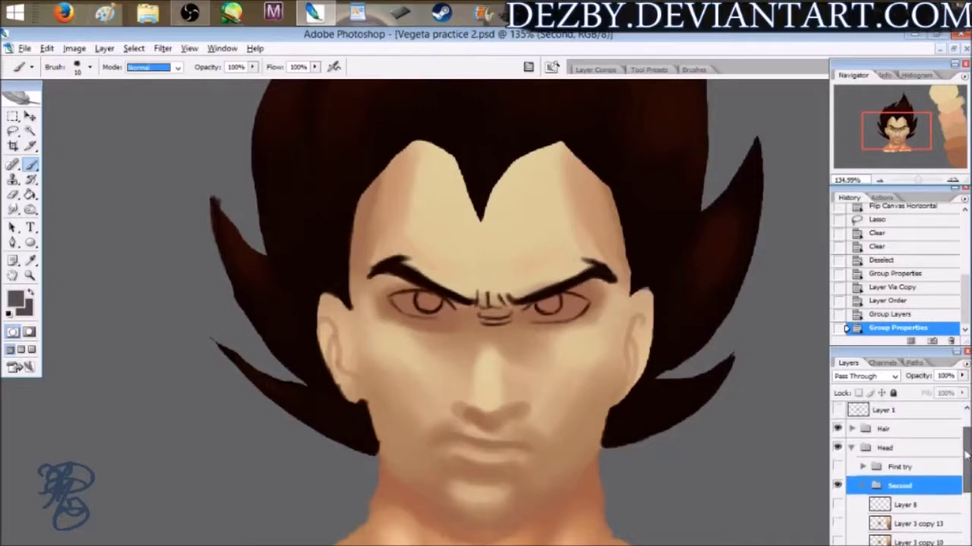
pyautogui.click(837, 467)
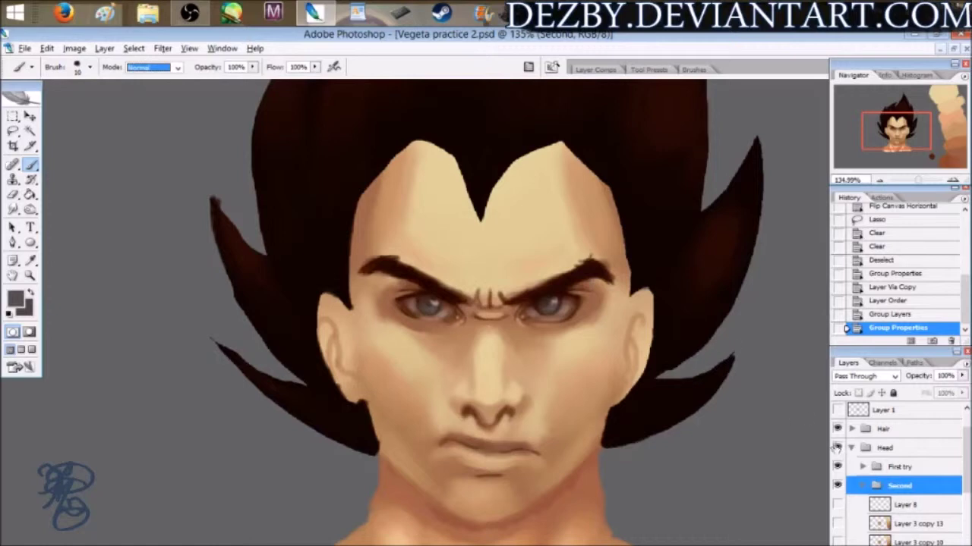
pyautogui.click(837, 467)
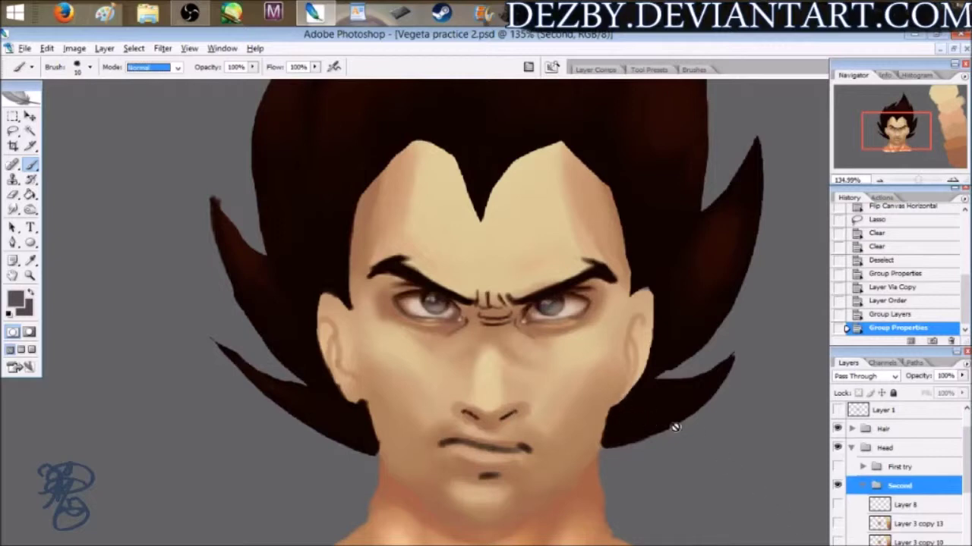
# Select Layer 3 copy 9 in the Second group.
pyautogui.hotkey('alt', '[')
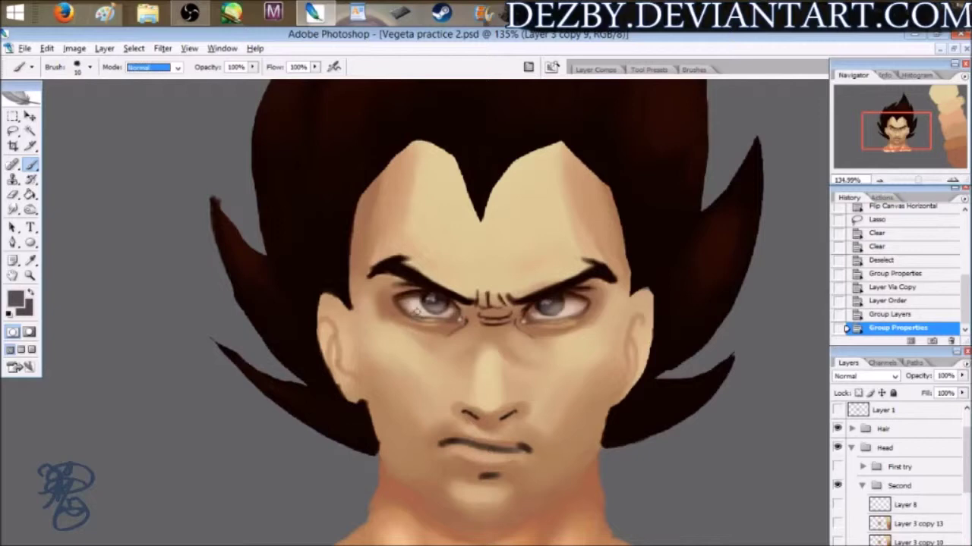
# Sample the colour of the eye white and examine it in the Color Picker, trying the slightly lighter tone #ddc9b7.
pyautogui.keyDown('alt'); pyautogui.click(416, 310); pyautogui.keyUp('alt')
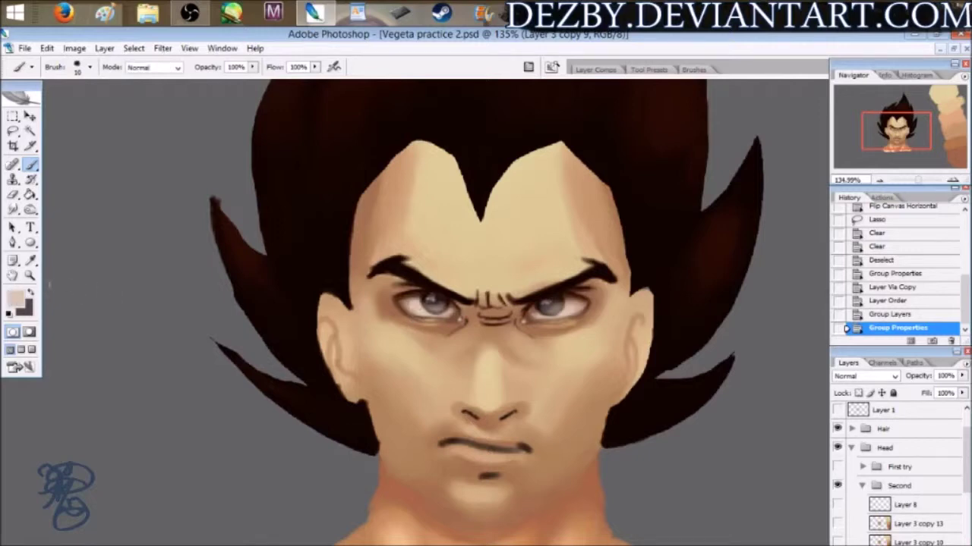
pyautogui.click(20, 298)
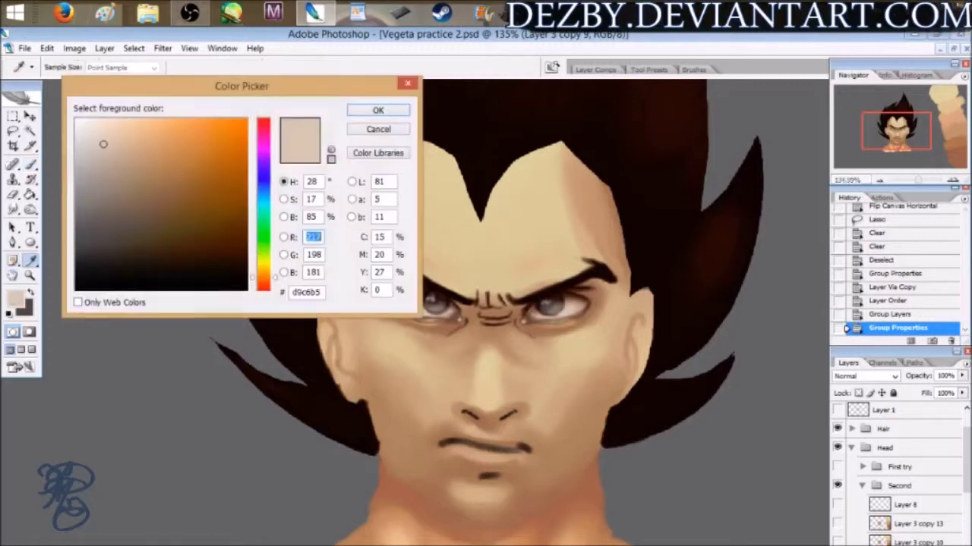
pyautogui.click(105, 144)
pyautogui.moveTo(105, 144); pyautogui.dragTo(104, 141)
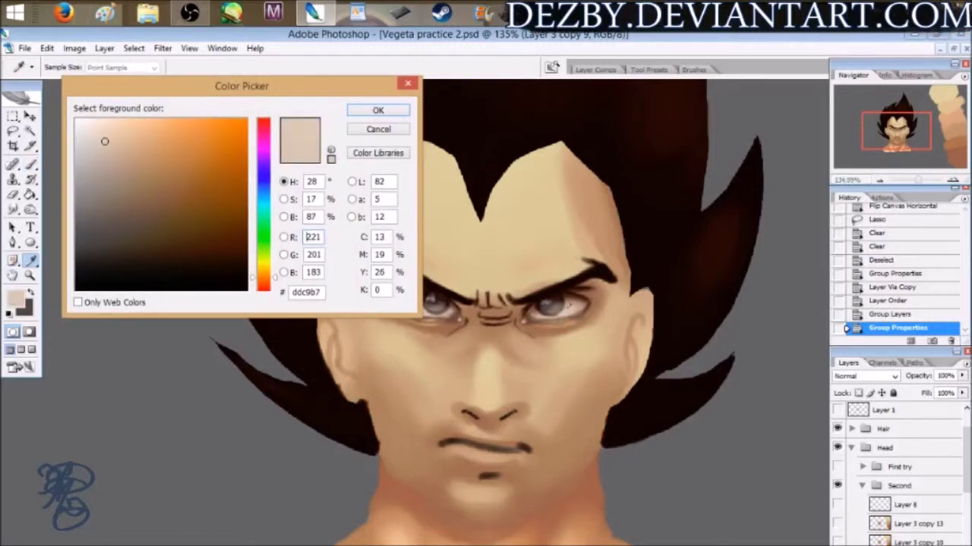
pyautogui.click(385, 117)
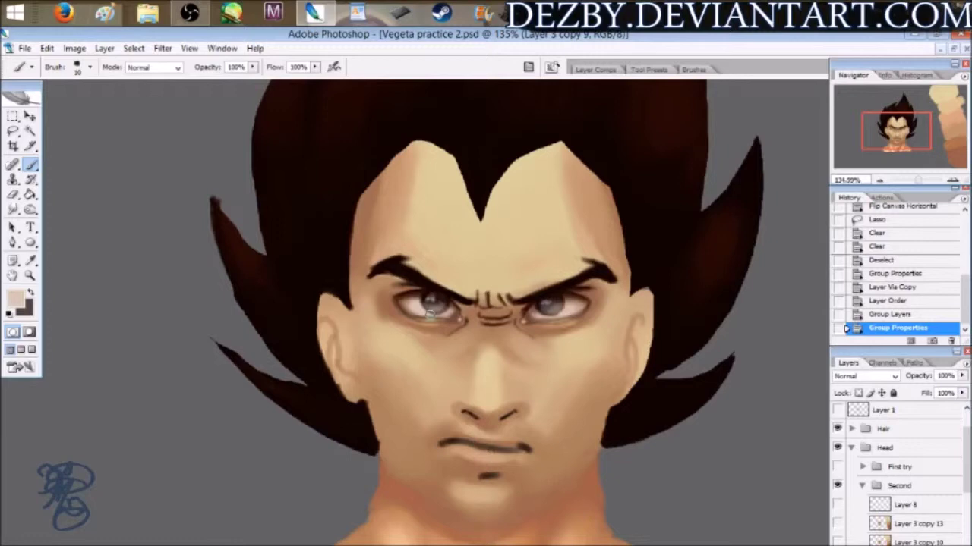
pyautogui.moveTo(918, 180); pyautogui.dragTo(927, 183)
pyautogui.moveTo(920, 184); pyautogui.dragTo(924, 181)
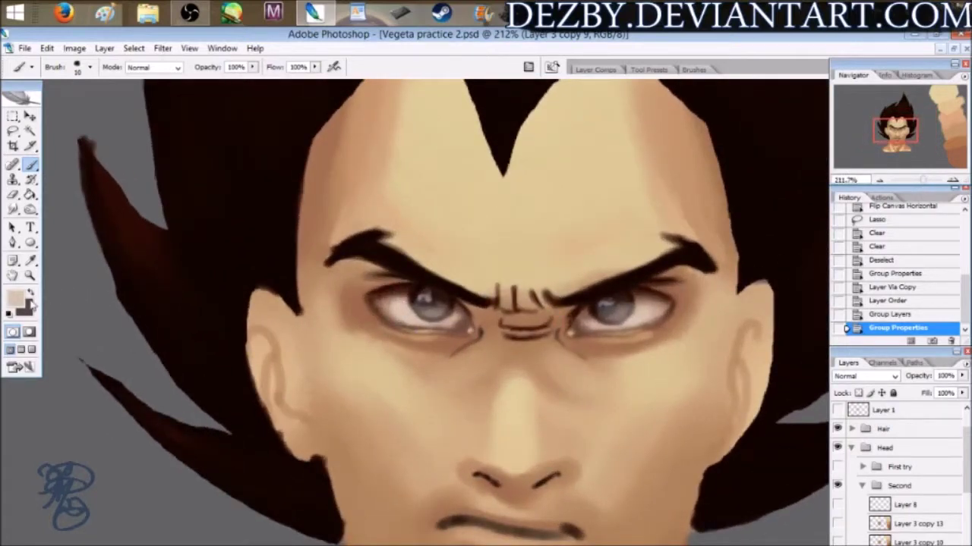
pyautogui.click(15, 299)
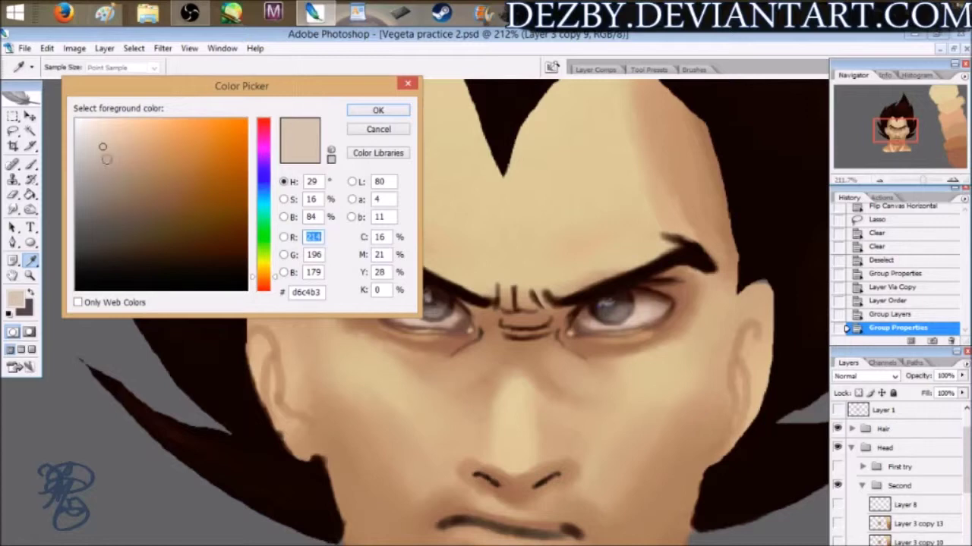
pyautogui.click(383, 130)
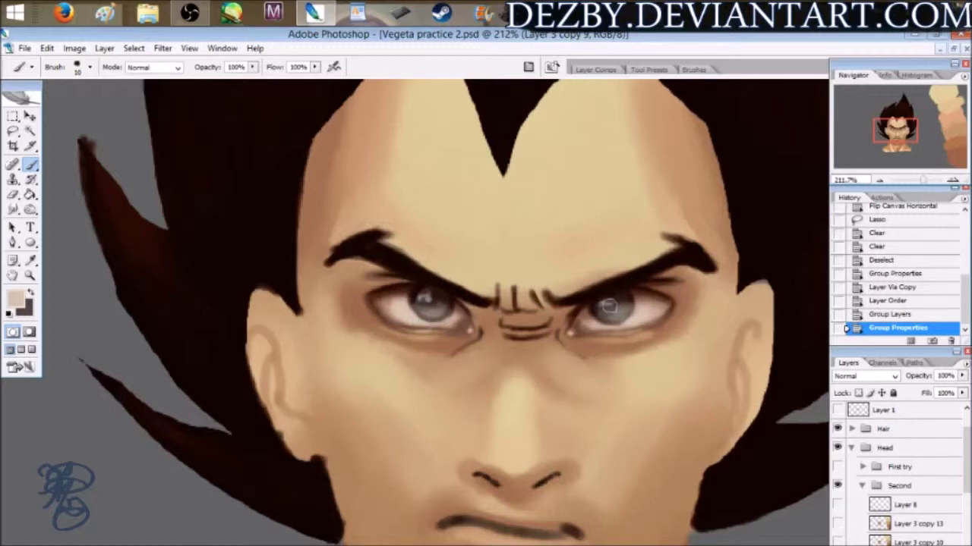
# Make Layer 3 copy 10 in the Second group visible, compare the eyes with and without it, and select it.
pyautogui.click(423, 299)
pyautogui.click(837, 541)
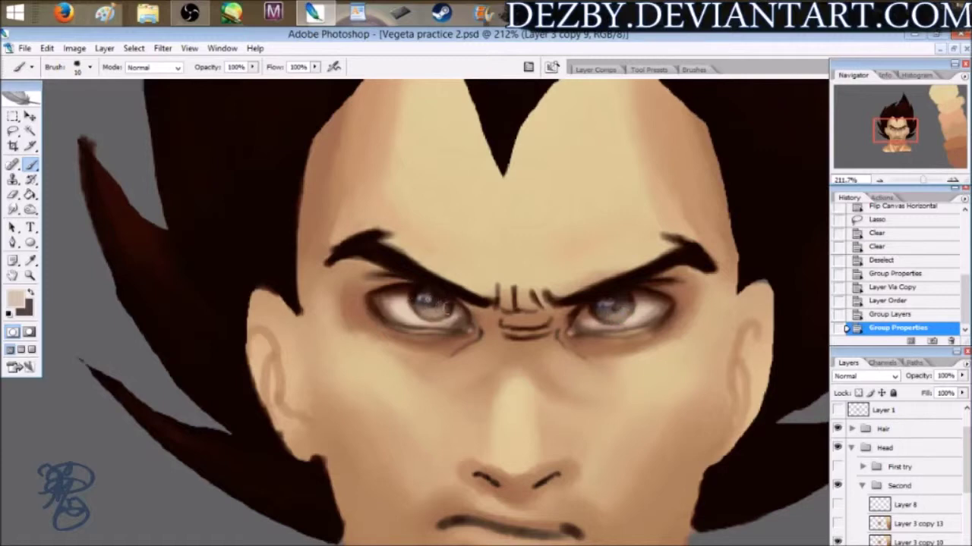
pyautogui.click(837, 542)
pyautogui.click(837, 541)
pyautogui.click(837, 541)
pyautogui.doubleClick(879, 541)
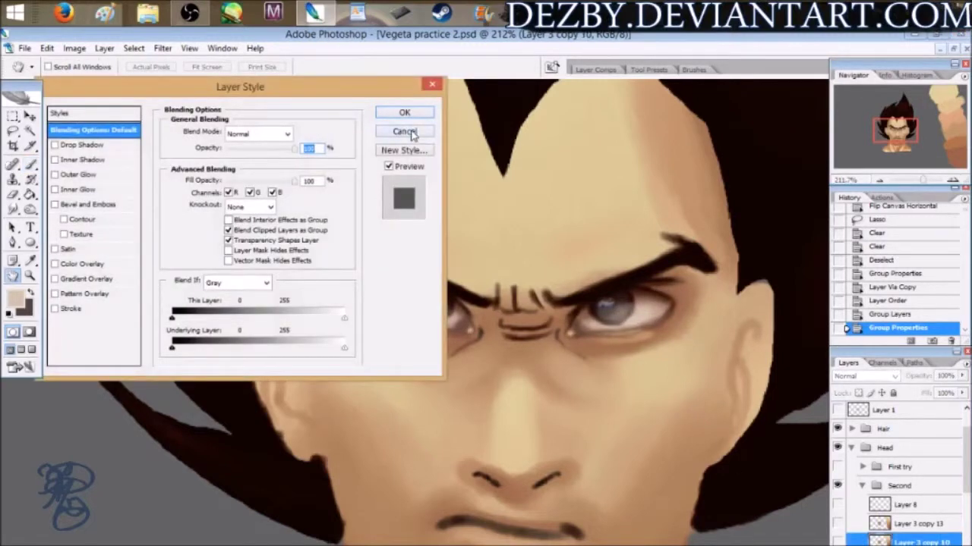
pyautogui.click(401, 131)
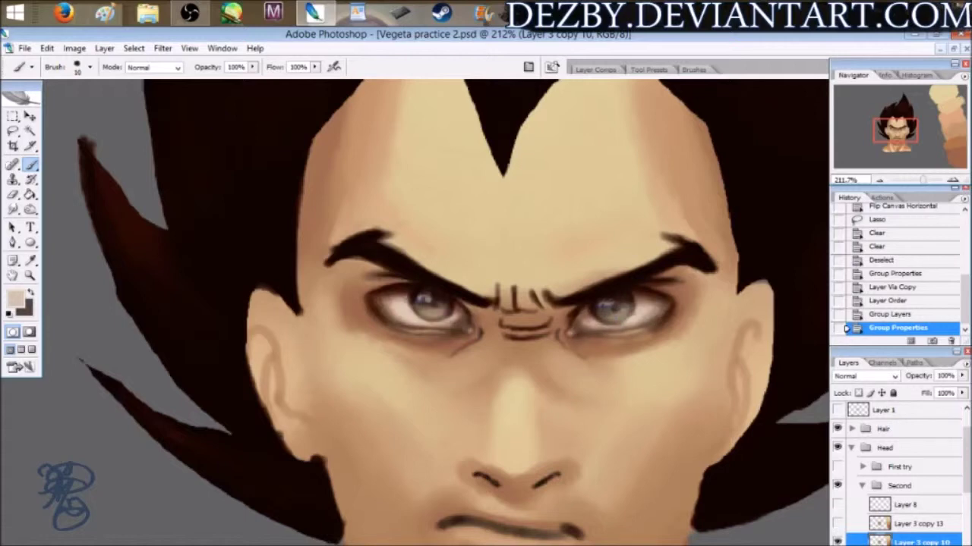
# Make Layer 3 copy 13 in the Second group visible and select it.
pyautogui.moveTo(923, 182); pyautogui.dragTo(919, 185)
pyautogui.click(838, 524)
pyautogui.click(837, 524)
pyautogui.click(837, 524)
pyautogui.click(878, 525)
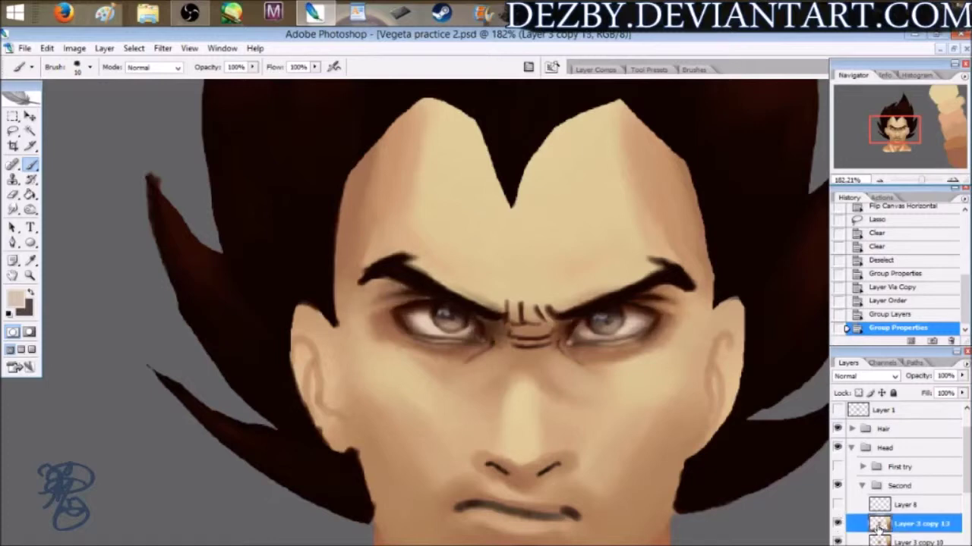
# Compare the shading around the eyes with and without Layer 3 copy 13.
pyautogui.click(838, 523)
pyautogui.click(838, 524)
pyautogui.click(838, 524)
pyautogui.click(838, 523)
pyautogui.click(838, 526)
pyautogui.click(839, 525)
pyautogui.click(839, 525)
pyautogui.click(838, 525)
# Make the Overlay layer, Layer 8, in the Second group visible and select it.
pyautogui.click(839, 505)
pyautogui.click(873, 507)
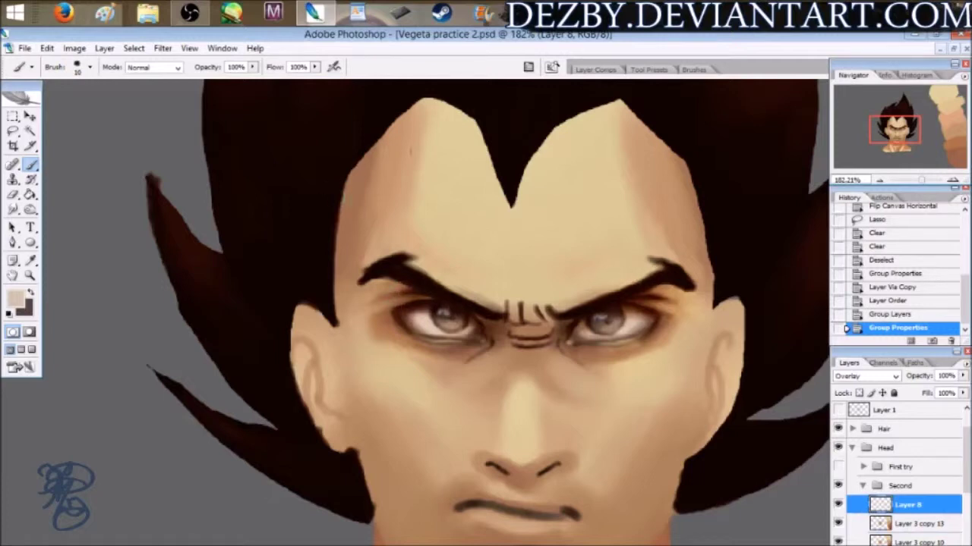
pyautogui.moveTo(923, 182); pyautogui.dragTo(923, 182)
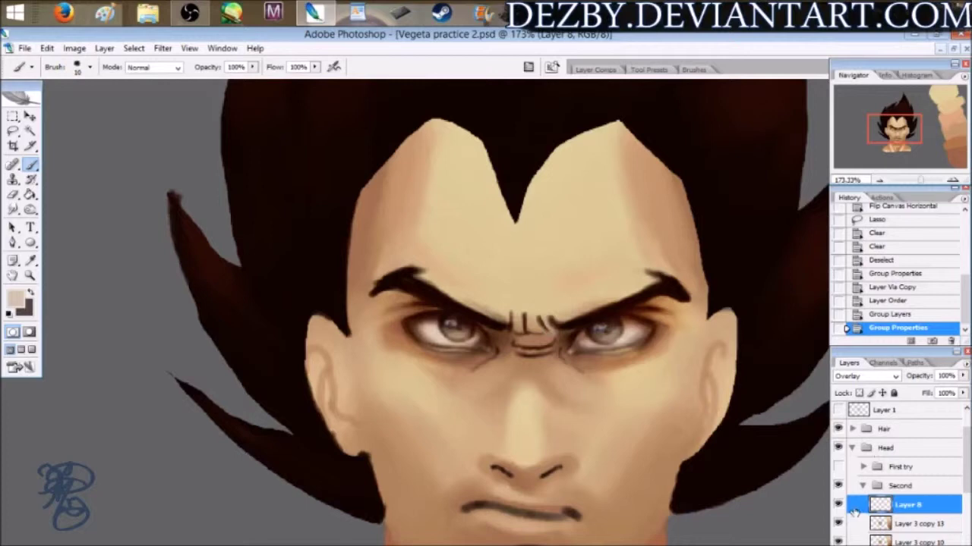
# Collapse and hide the Second group, and show and expand the 3rd try group.
pyautogui.click(863, 488)
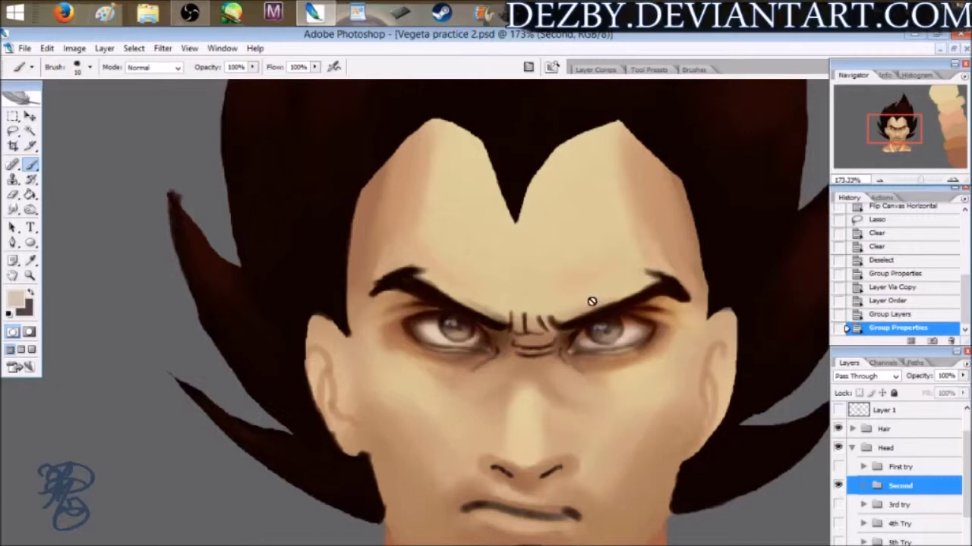
pyautogui.click(839, 486)
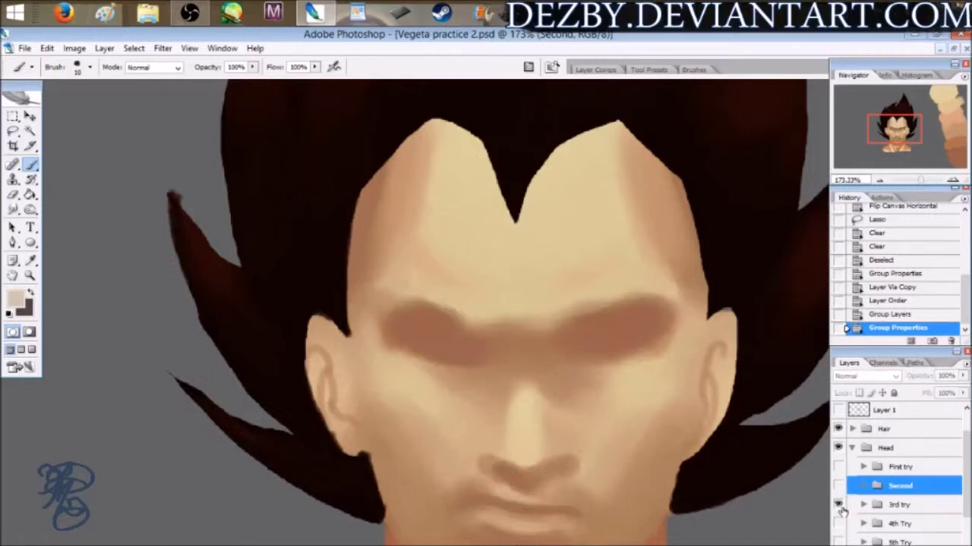
pyautogui.click(867, 509)
pyautogui.click(863, 505)
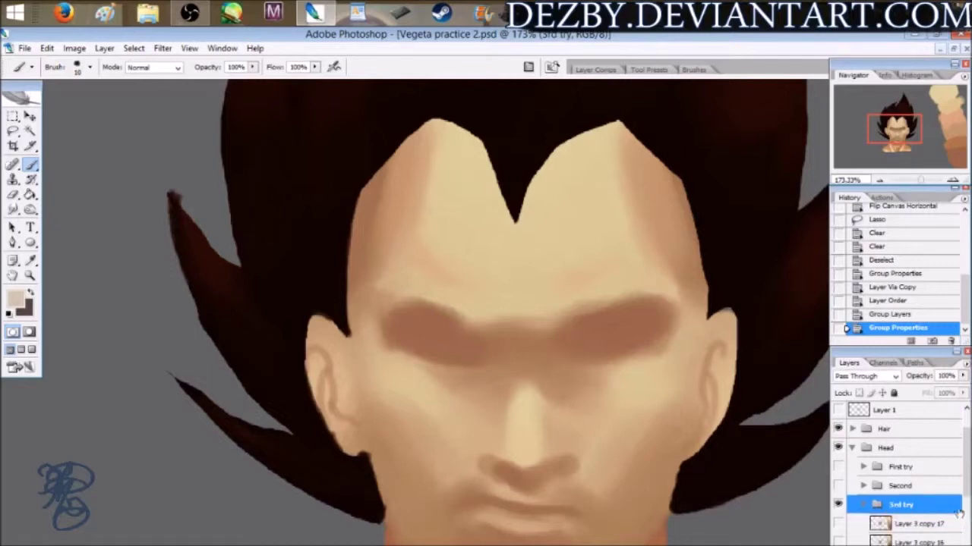
pyautogui.scroll(-3, 966, 508)
pyautogui.scroll(3, 896, 486)
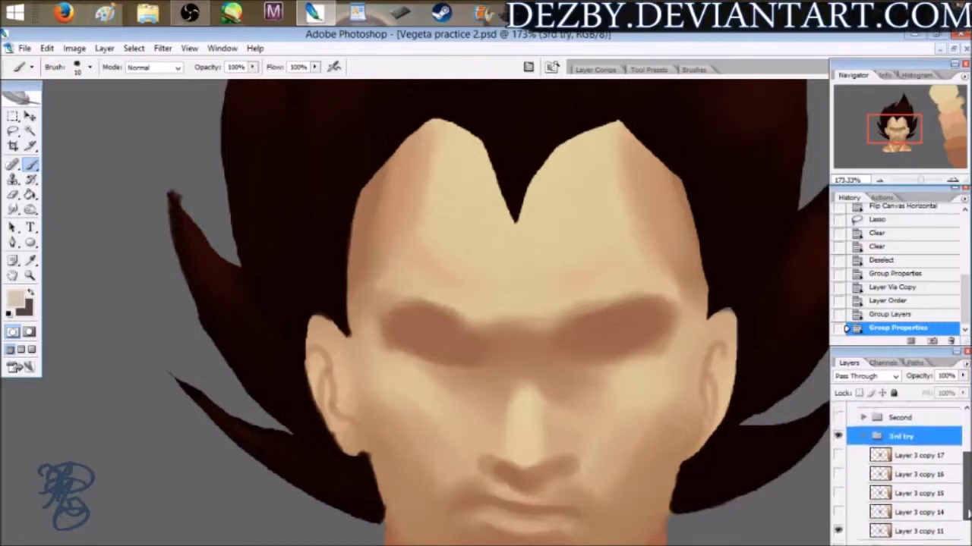
# Make Layer 3 copy 14 and Layer 3 copy 15 in the 3rd try group visible, comparing the eyes with and without copy 15.
pyautogui.click(838, 515)
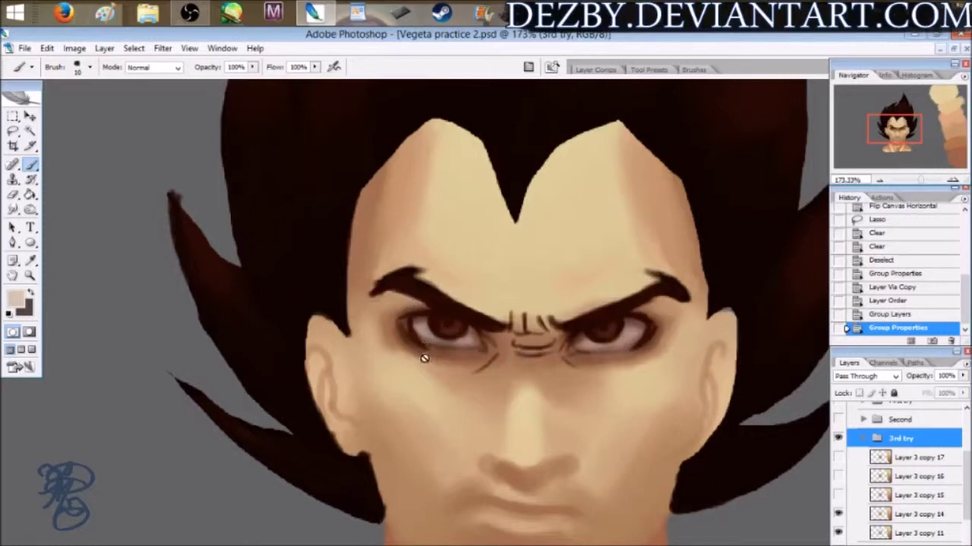
pyautogui.moveTo(923, 181); pyautogui.dragTo(923, 182)
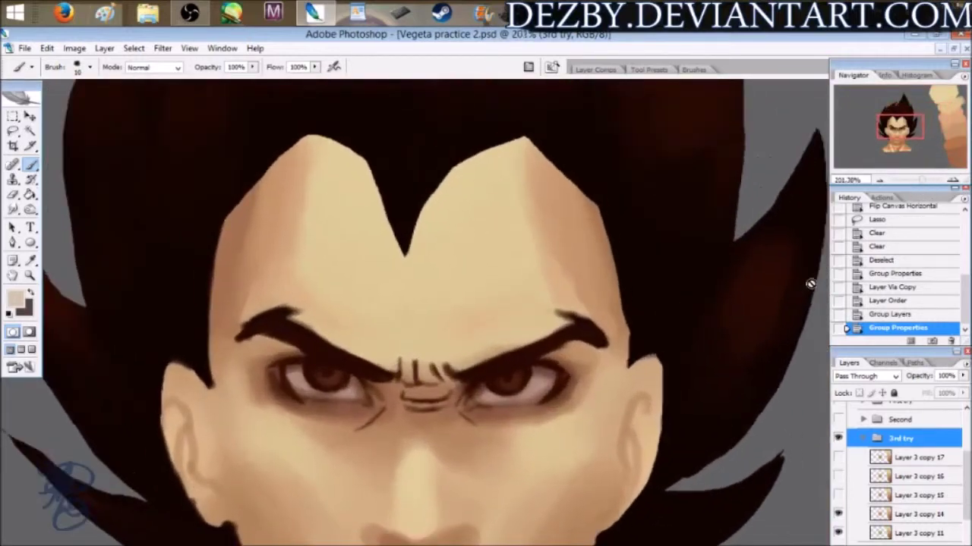
pyautogui.moveTo(905, 126); pyautogui.dragTo(898, 132)
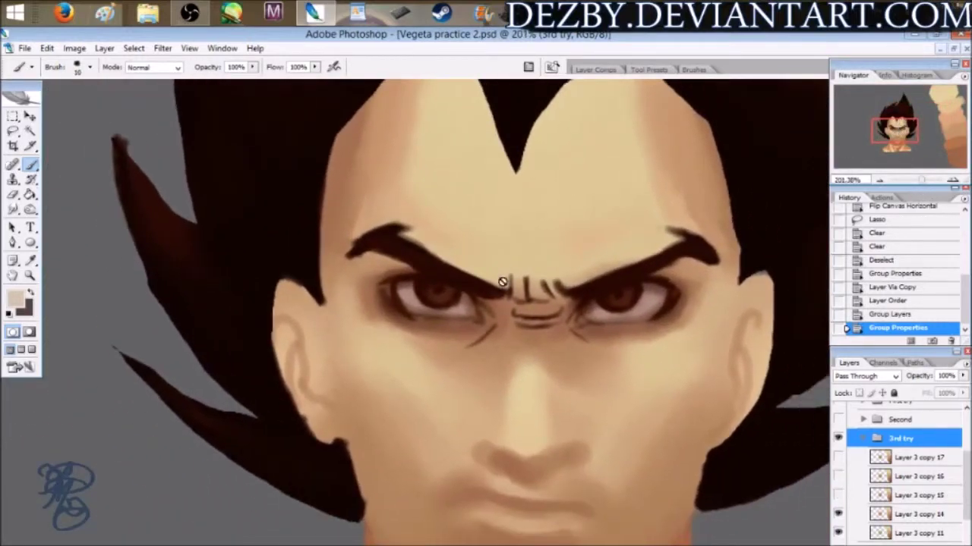
pyautogui.click(838, 494)
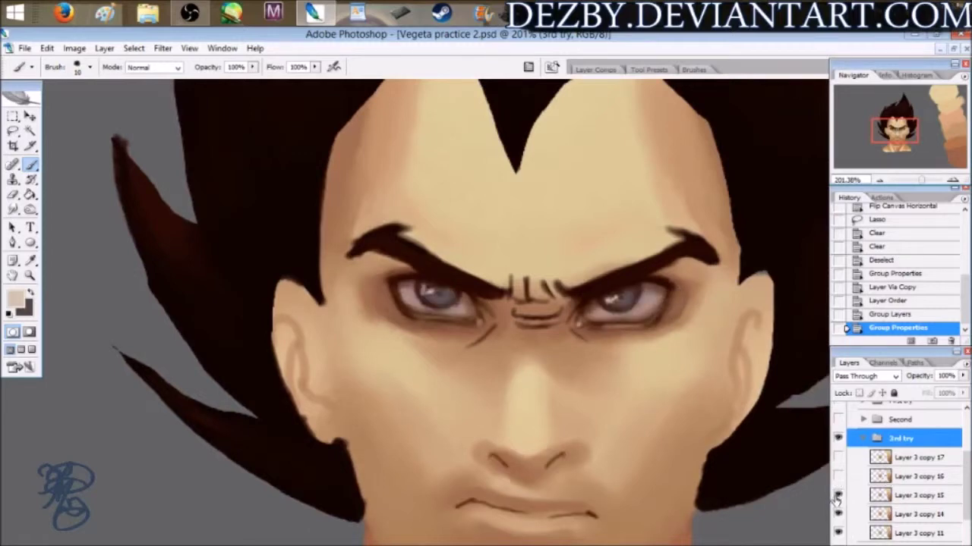
pyautogui.click(838, 495)
pyautogui.click(838, 495)
# Make Layer 3 copy 16 in the 3rd try group visible, repeatedly comparing the eyes with and without it.
pyautogui.click(838, 476)
pyautogui.click(837, 476)
pyautogui.click(838, 476)
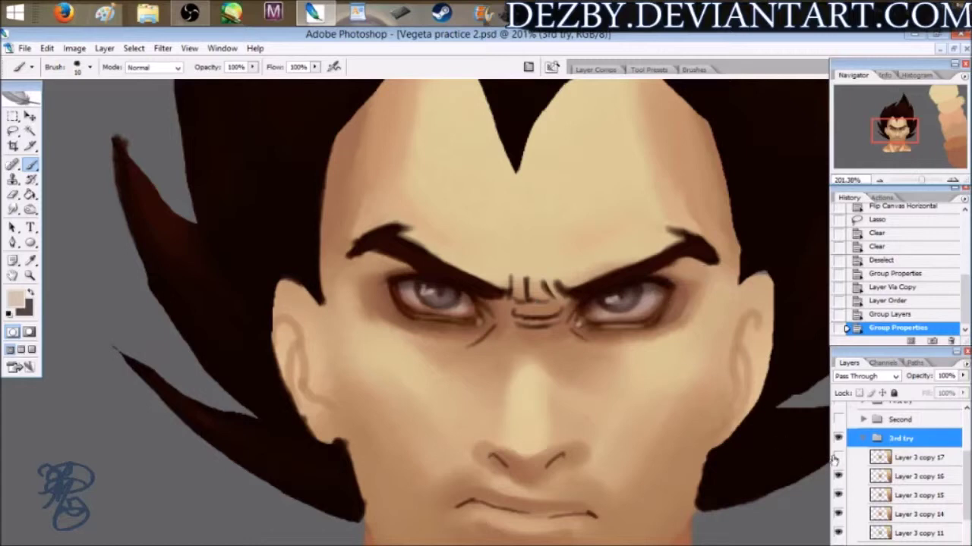
pyautogui.click(839, 480)
pyautogui.click(838, 479)
pyautogui.click(839, 479)
pyautogui.click(839, 479)
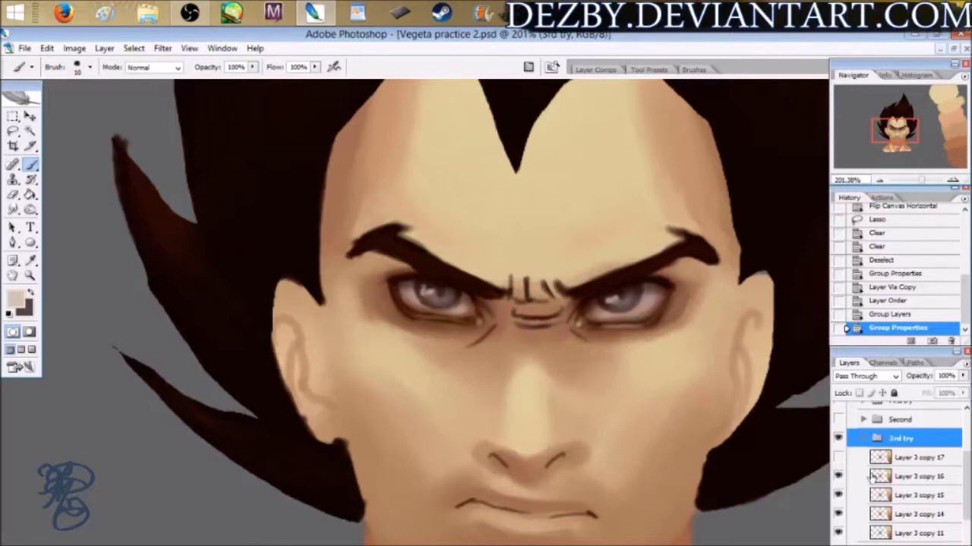
# Select and show Layer 3 copy 17, and collapse and hide the 3rd try group.
pyautogui.doubleClick(854, 458)
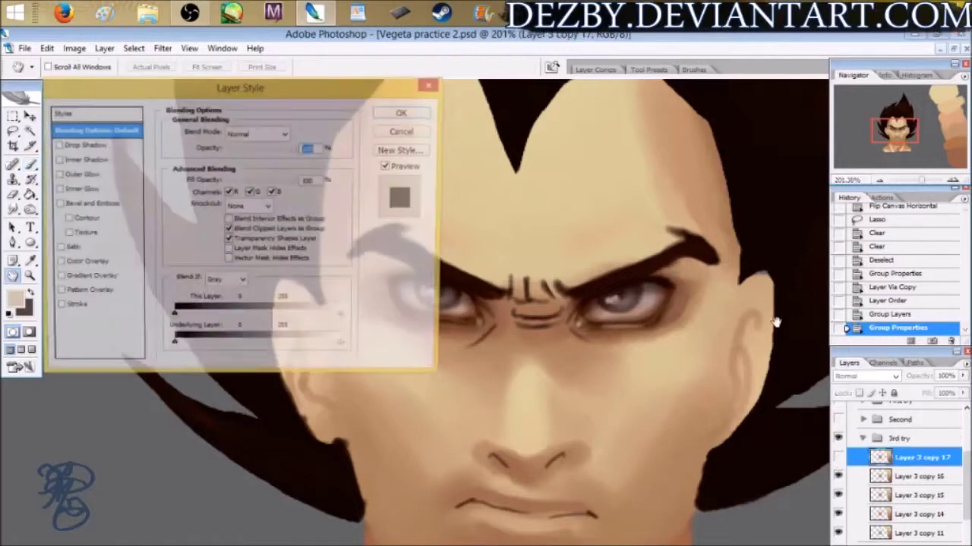
pyautogui.click(400, 132)
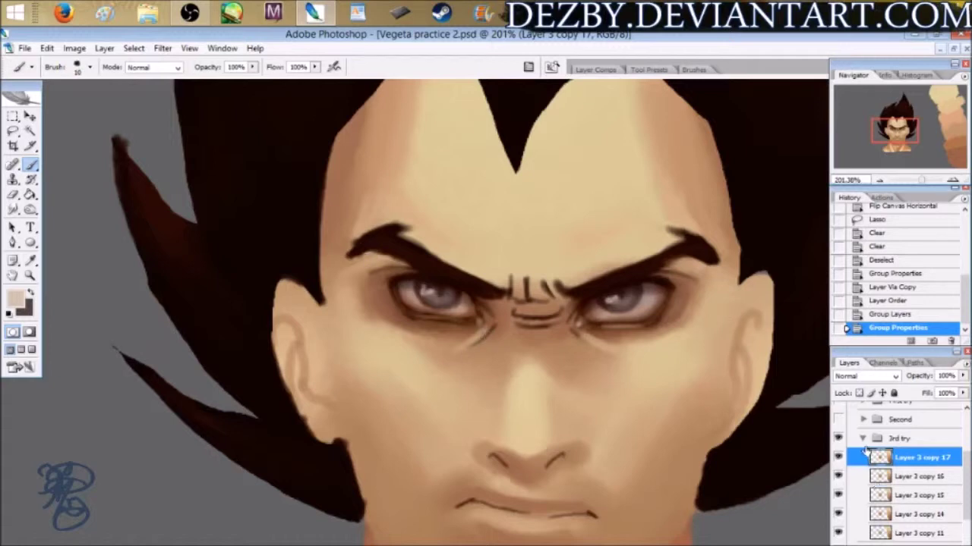
pyautogui.click(873, 440)
pyautogui.click(862, 439)
pyautogui.click(838, 439)
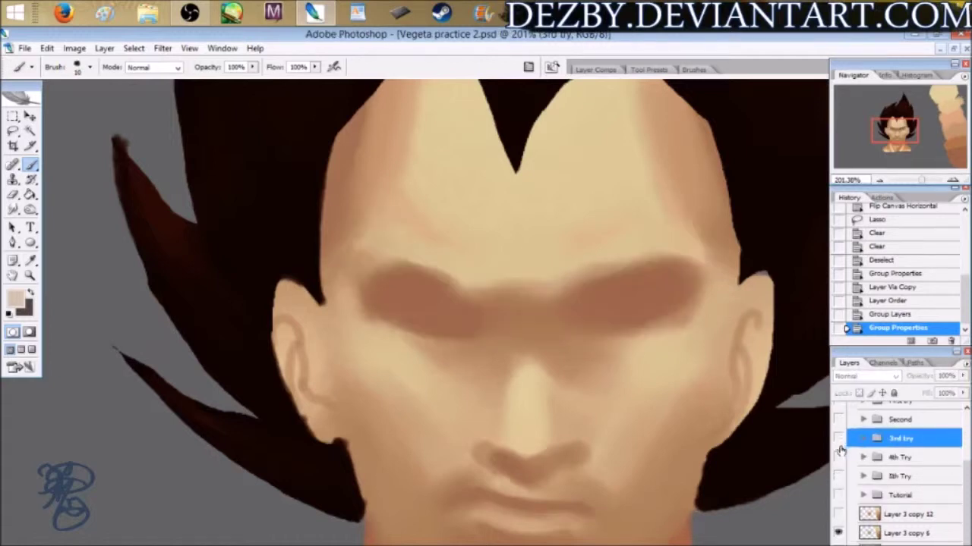
# Show the 4th Try group and expand it to reach its lowest layers.
pyautogui.click(895, 460)
pyautogui.click(838, 457)
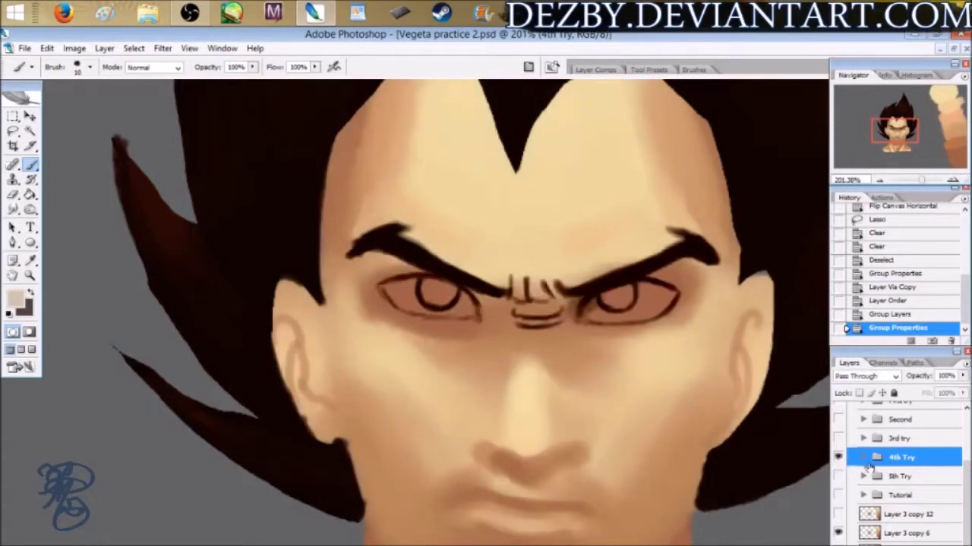
pyautogui.click(863, 457)
pyautogui.scroll(-2, 962, 501)
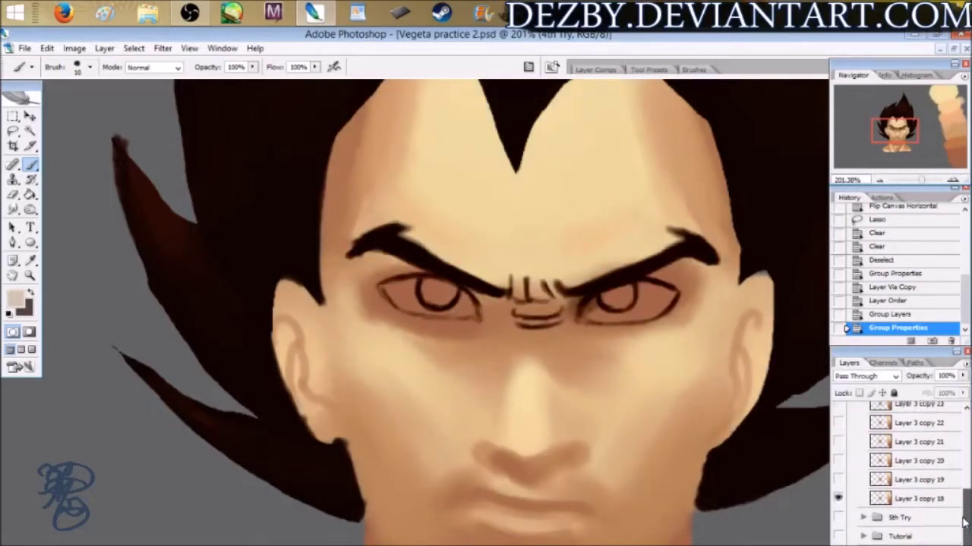
# Select Layer 3 copy 19 in the 4th Try group and make its eye outlines and dark irises visible.
pyautogui.click(880, 478)
pyautogui.click(838, 478)
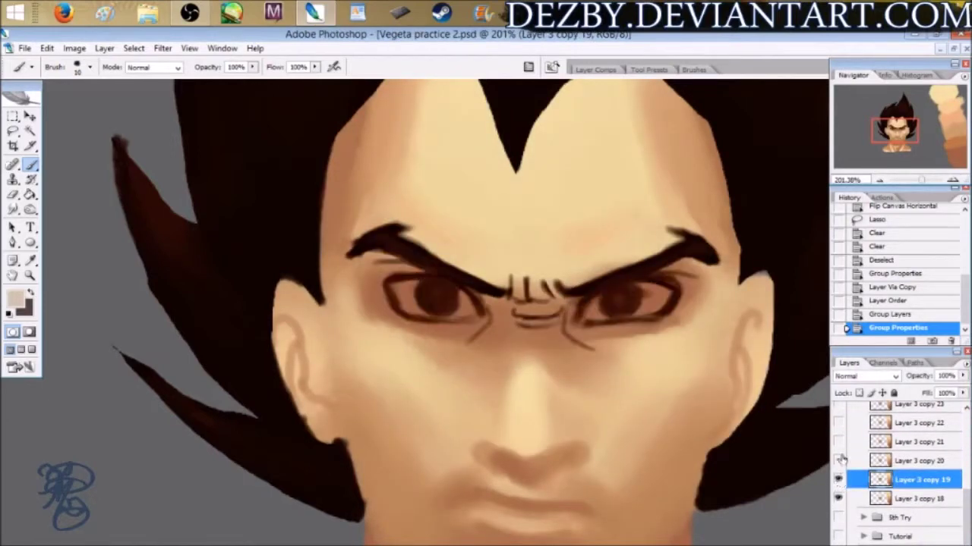
pyautogui.moveTo(925, 180); pyautogui.dragTo(923, 182)
pyautogui.moveTo(897, 137); pyautogui.dragTo(900, 137)
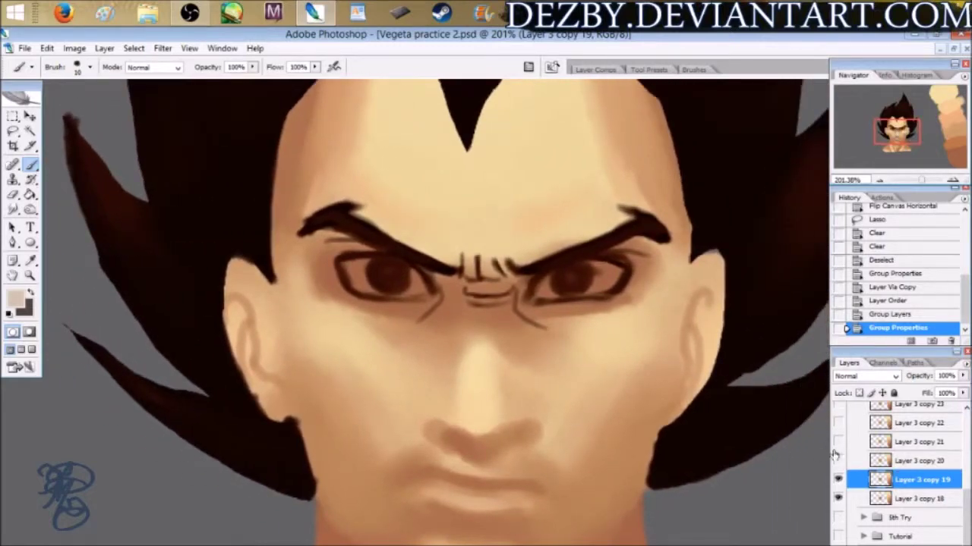
# Select Layer 3 copy 20 in the 4th Try group and make it visible, comparing the face with and without it.
pyautogui.moveTo(965, 514); pyautogui.dragTo(969, 504)
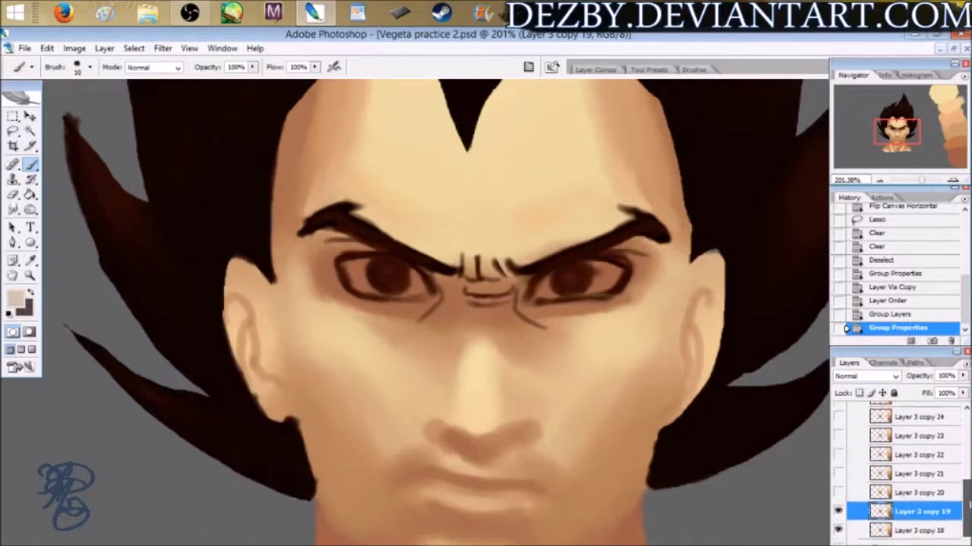
pyautogui.click(928, 182)
pyautogui.moveTo(928, 182); pyautogui.dragTo(921, 183)
pyautogui.click(880, 493)
pyautogui.click(838, 492)
pyautogui.click(838, 492)
pyautogui.click(838, 492)
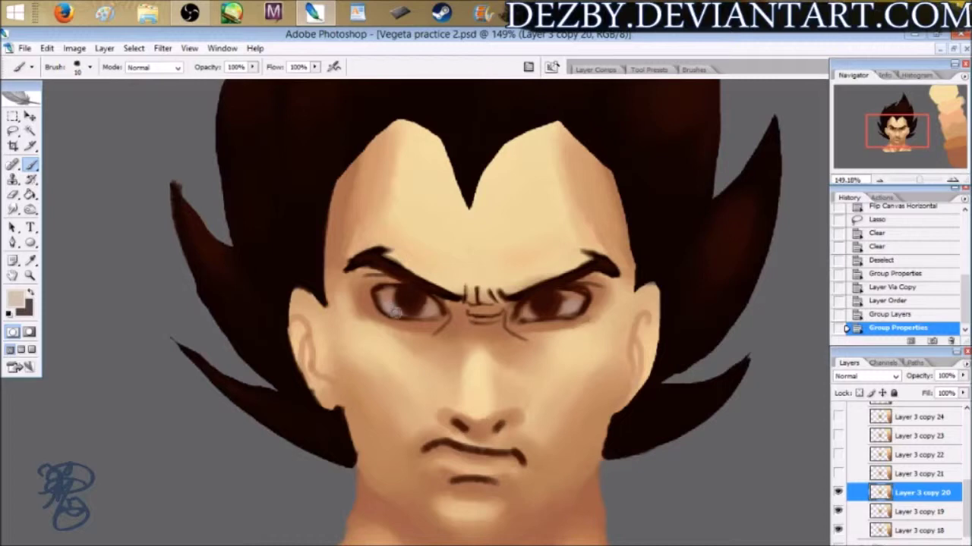
# Sample the eye white's colour on Layer 3 copy 20 and inspect it in the Color Picker.
pyautogui.keyDown('alt'); pyautogui.click(391, 308); pyautogui.keyUp('alt')
pyautogui.click(15, 299)
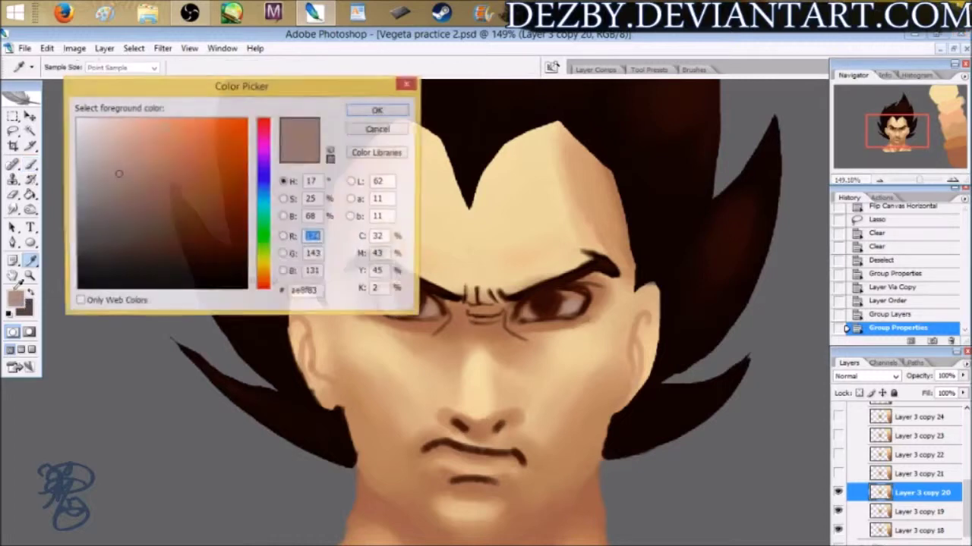
pyautogui.click(383, 129)
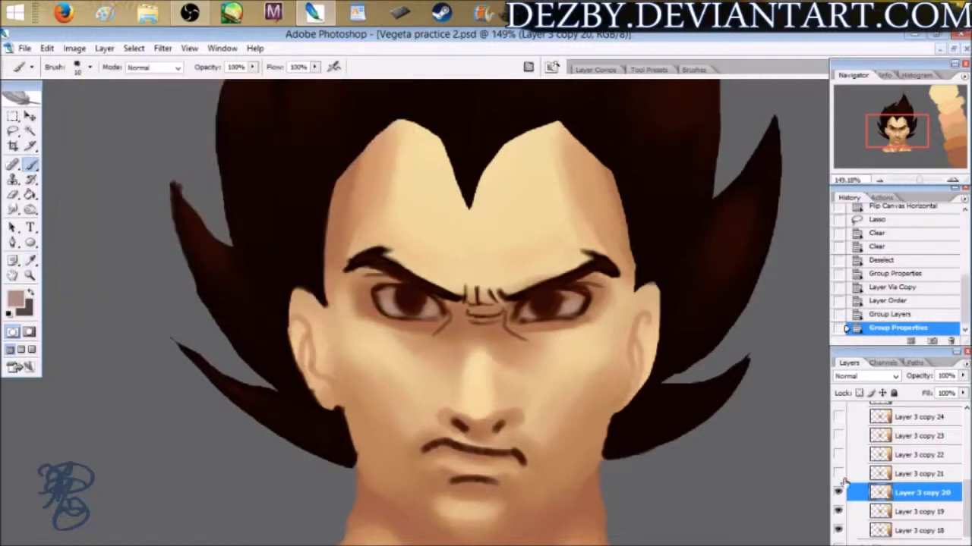
# Make Layer 3 copy 21 with the blue iris spots visible, comparing the eyes with and without it.
pyautogui.click(839, 475)
pyautogui.click(838, 475)
pyautogui.click(839, 477)
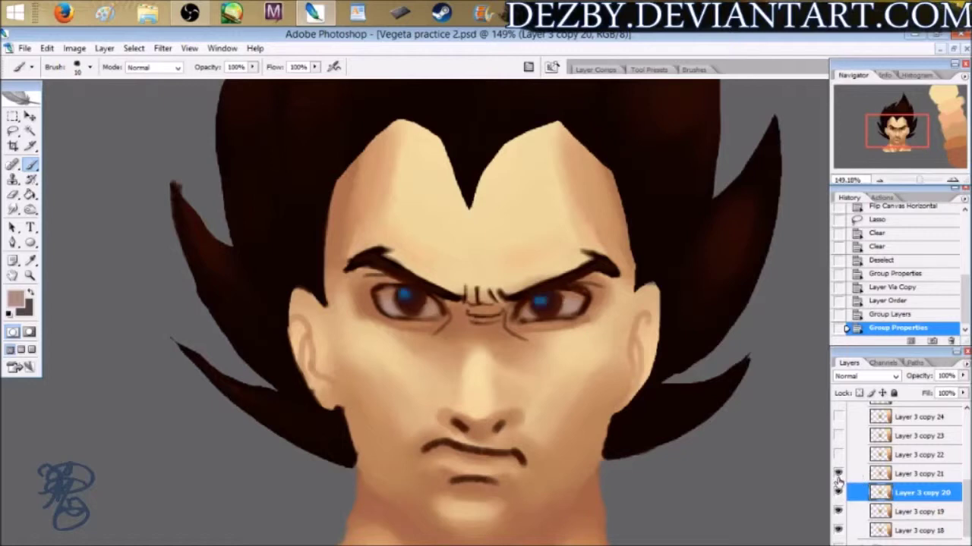
# Compare the eyes with the blue iris spots of Layer 3 copy 21 hidden and shown again.
pyautogui.click(839, 477)
pyautogui.click(839, 477)
pyautogui.click(926, 183)
pyautogui.moveTo(926, 181); pyautogui.dragTo(923, 183)
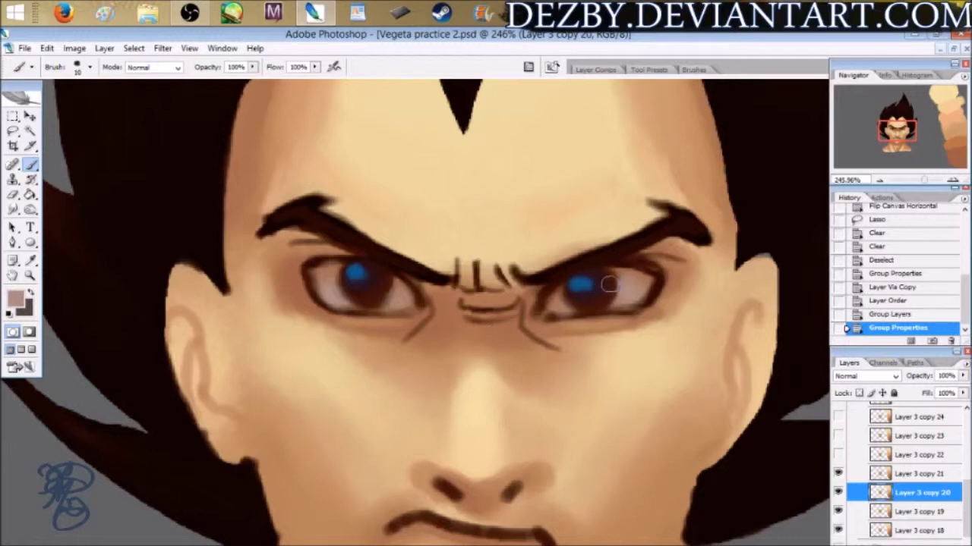
# Sample the dark iris brown and try brushing it beside the blue spot in one eye.
pyautogui.keyDown('alt'); pyautogui.click(600, 282); pyautogui.keyUp('alt')
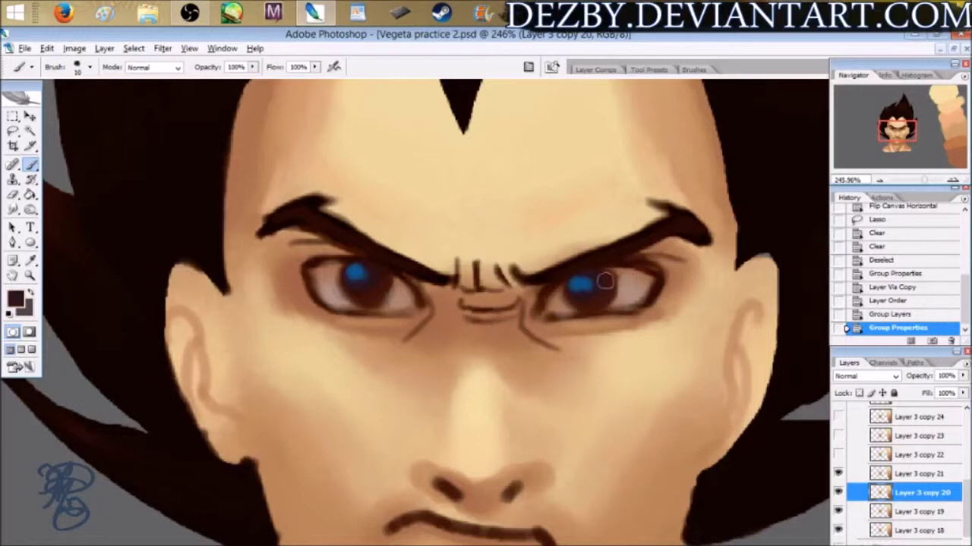
pyautogui.click(603, 288)
pyautogui.hotkey('ctrl', 'z')
pyautogui.moveTo(600, 280); pyautogui.dragTo(582, 297)
pyautogui.hotkey('ctrl', 'z')
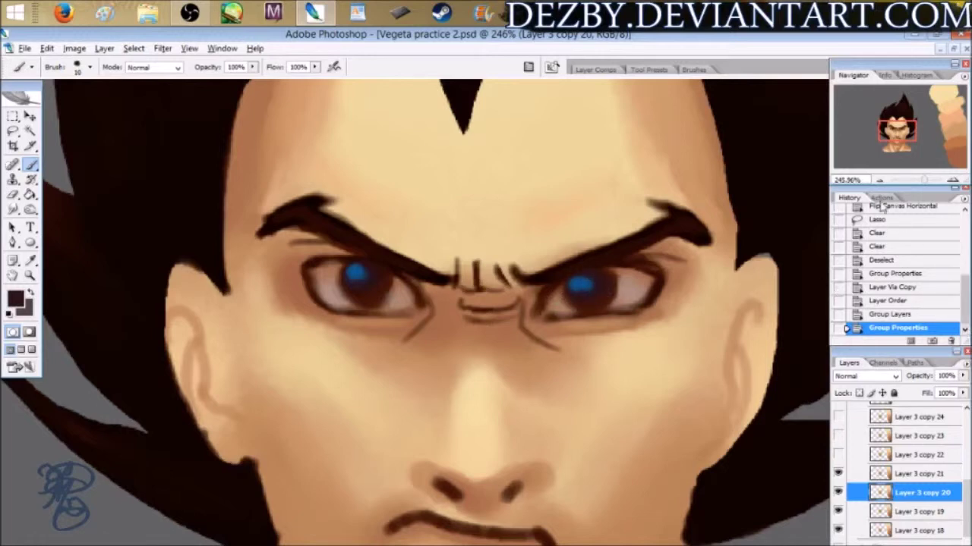
# Select Layer 3 copy 22 in the 4th Try group and make its white eye highlights visible.
pyautogui.click(903, 475)
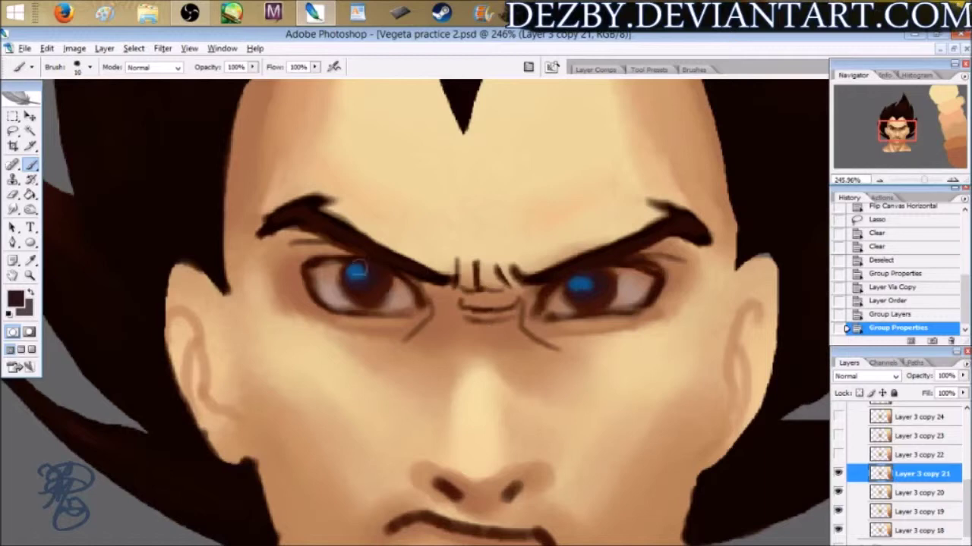
pyautogui.click(874, 454)
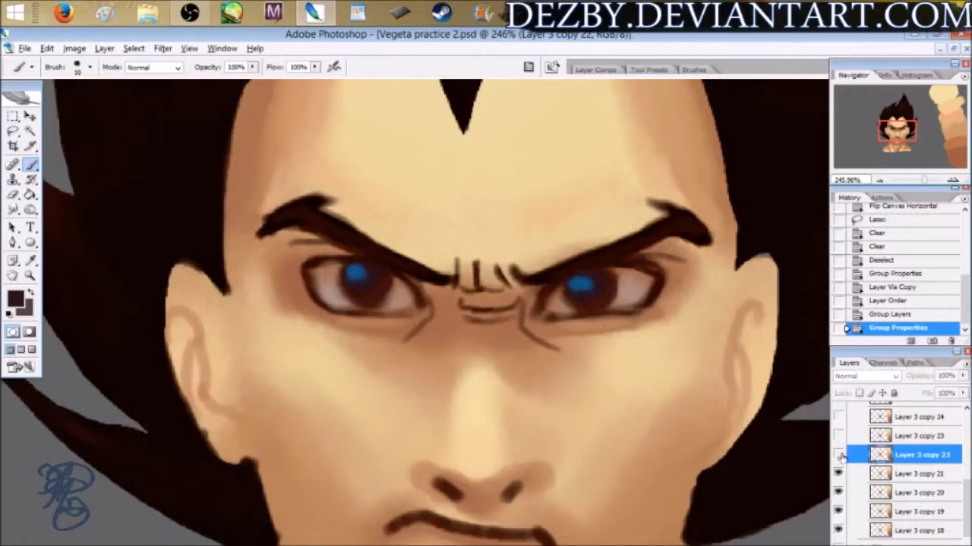
pyautogui.click(838, 455)
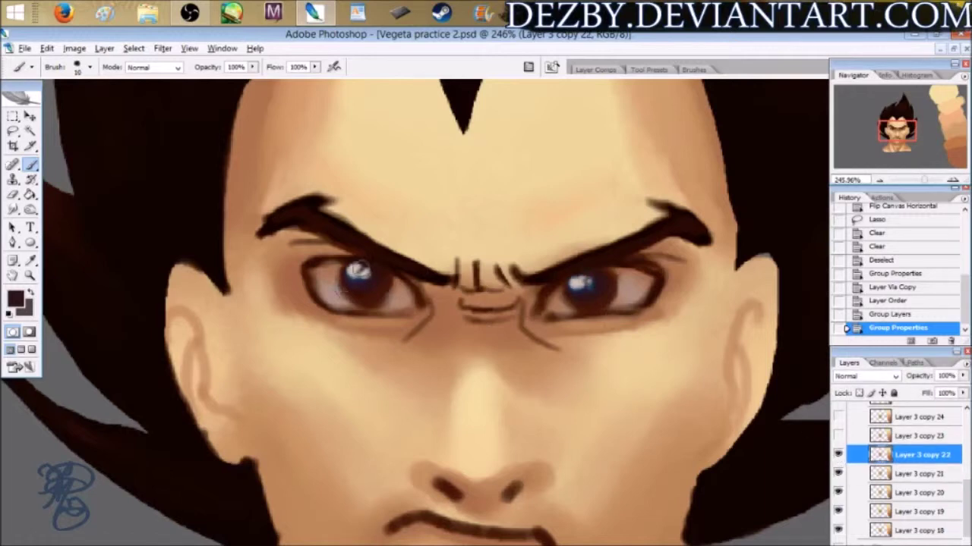
# Inspect the sampled eye highlight colour in the Color Picker and compare the eyes with and without Layer 3 copy 22.
pyautogui.keyDown('alt'); pyautogui.click(578, 282); pyautogui.keyUp('alt')
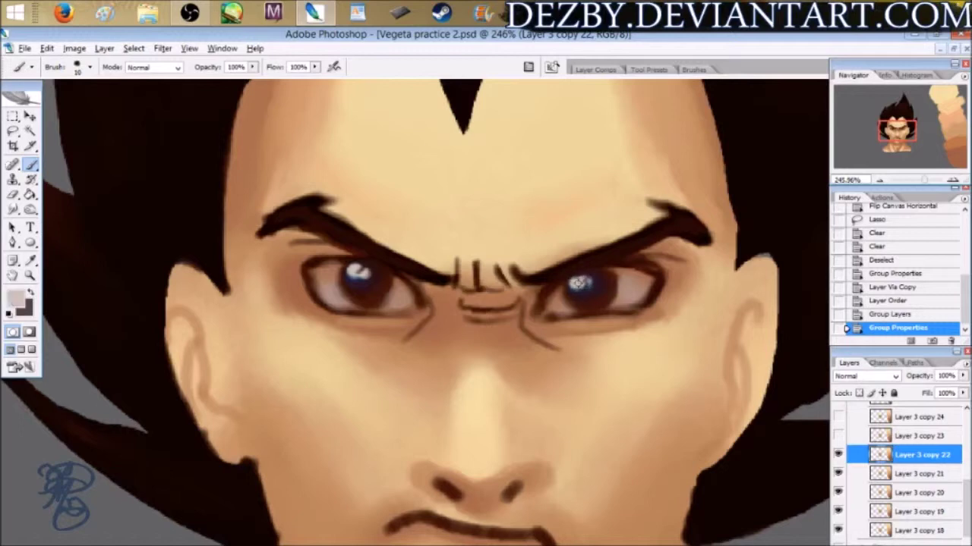
pyautogui.click(14, 299)
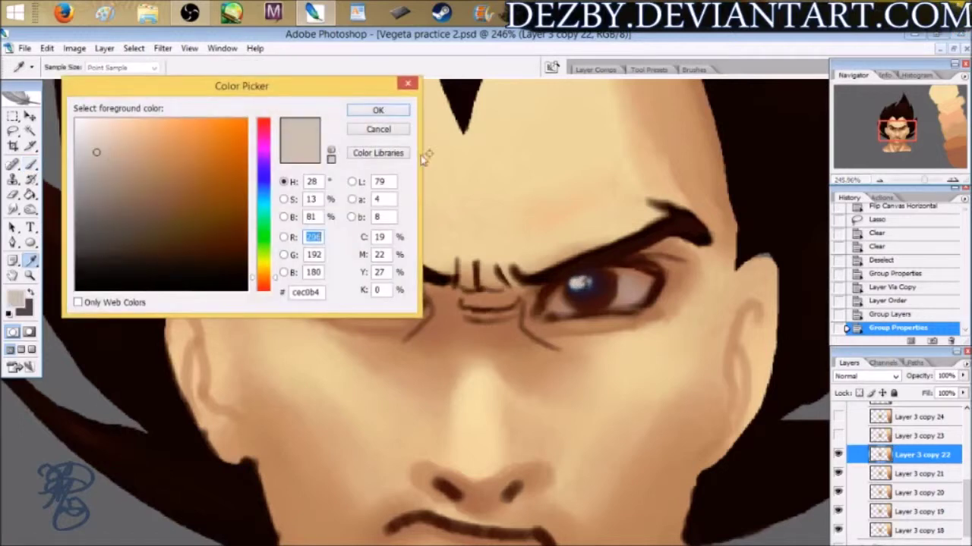
pyautogui.click(375, 130)
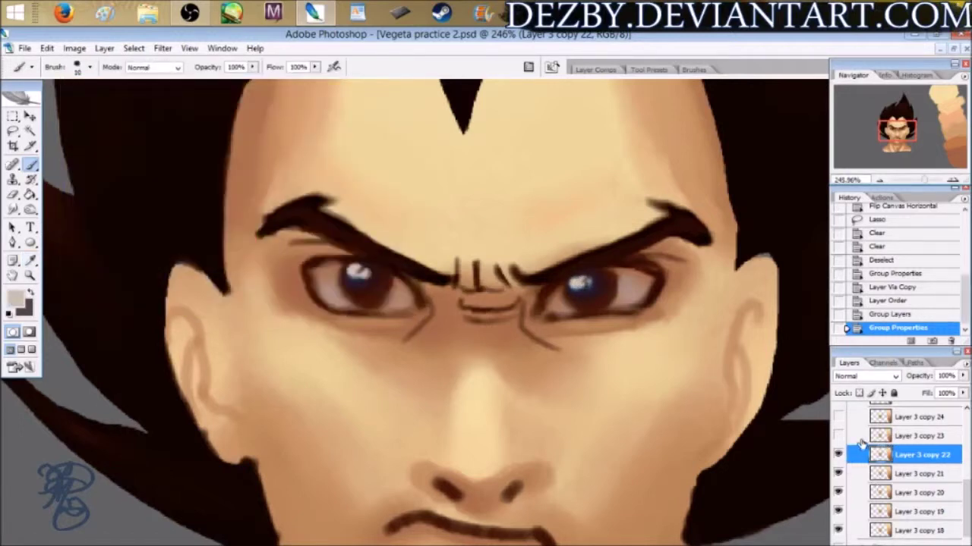
pyautogui.click(838, 456)
pyautogui.click(838, 455)
# Select Layer 3 copy 23 and make its darker eye shading visible, comparing the face with and without it.
pyautogui.click(896, 438)
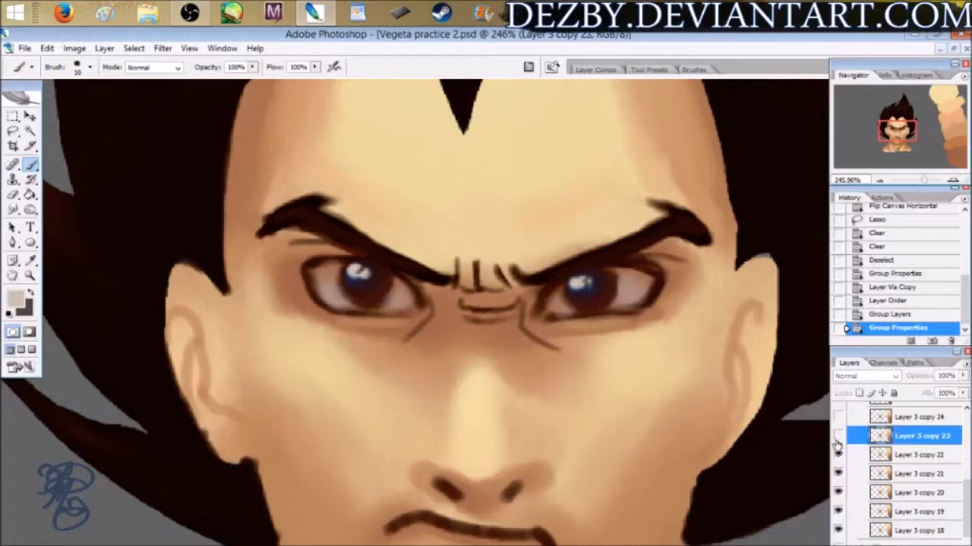
pyautogui.click(838, 436)
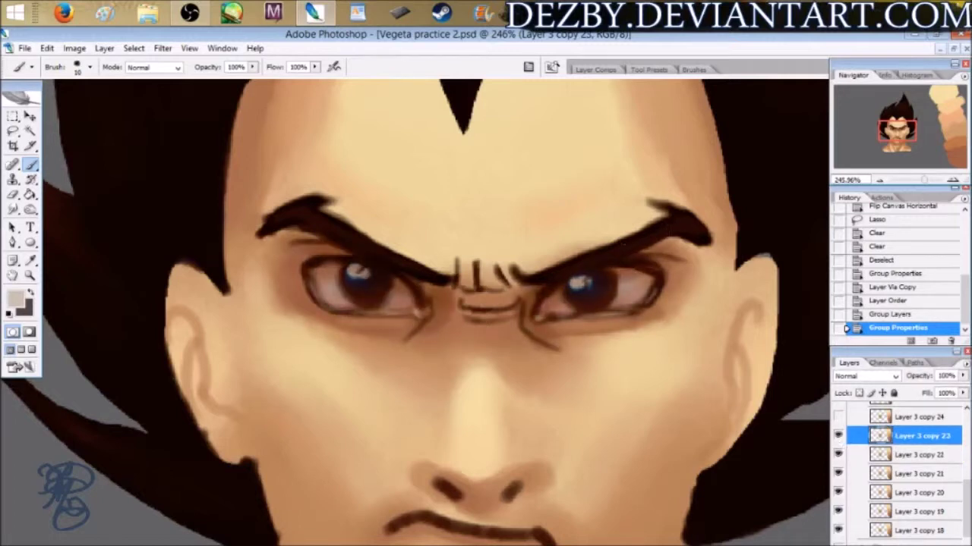
pyautogui.moveTo(925, 180); pyautogui.dragTo(929, 181)
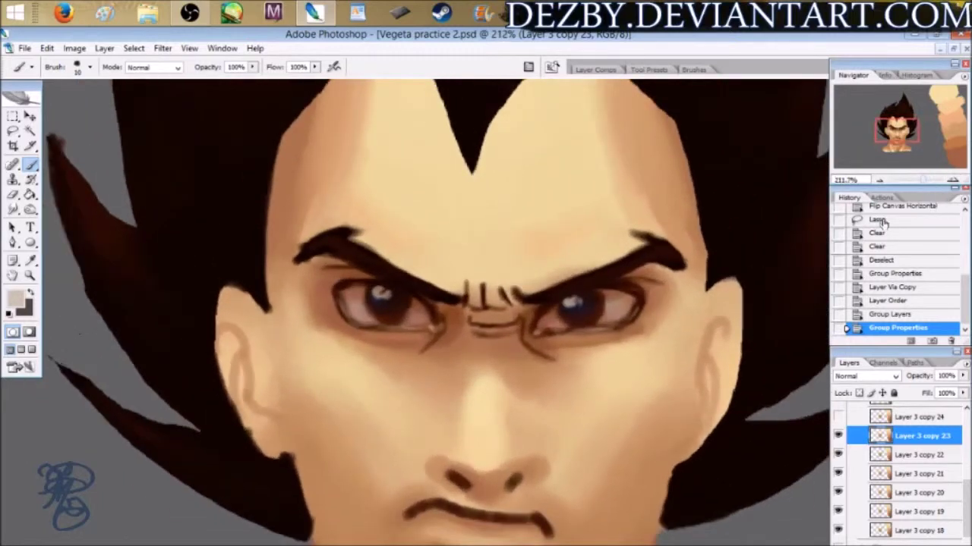
pyautogui.click(839, 439)
pyautogui.click(839, 438)
pyautogui.click(839, 439)
pyautogui.doubleClick(842, 440)
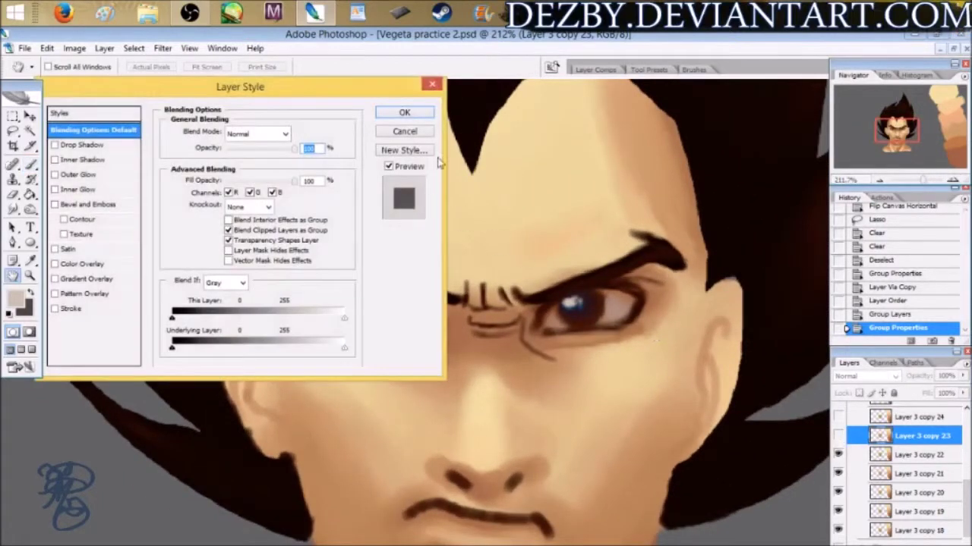
pyautogui.press('Escape')
pyautogui.click(839, 436)
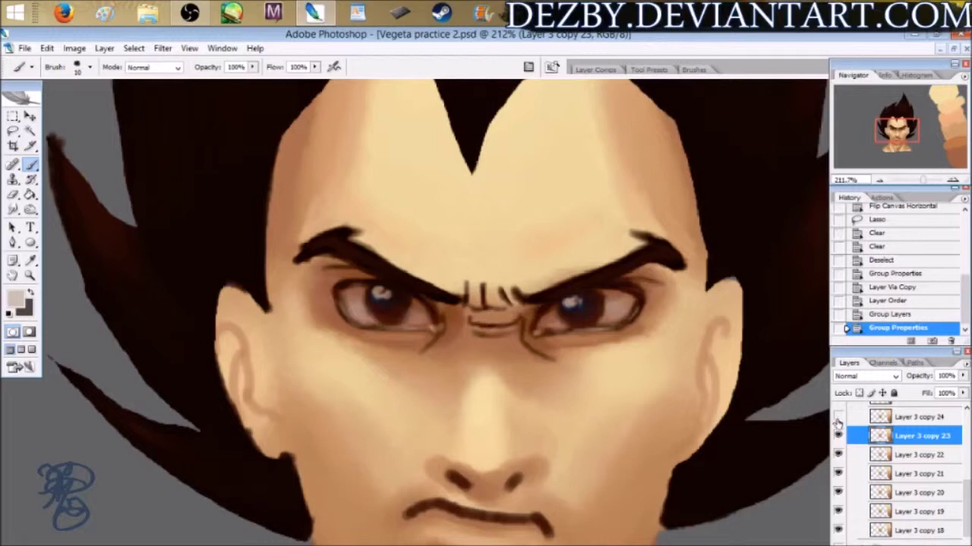
# Make Layer 3 copy 24 with the inner eye corner highlights visible and select it.
pyautogui.click(838, 417)
pyautogui.click(838, 417)
pyautogui.click(838, 417)
pyautogui.click(839, 419)
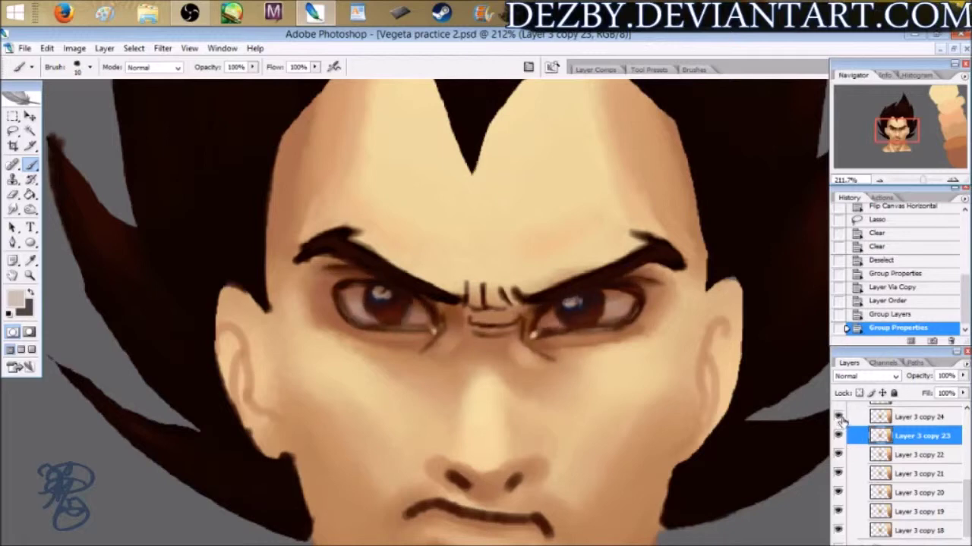
pyautogui.click(895, 417)
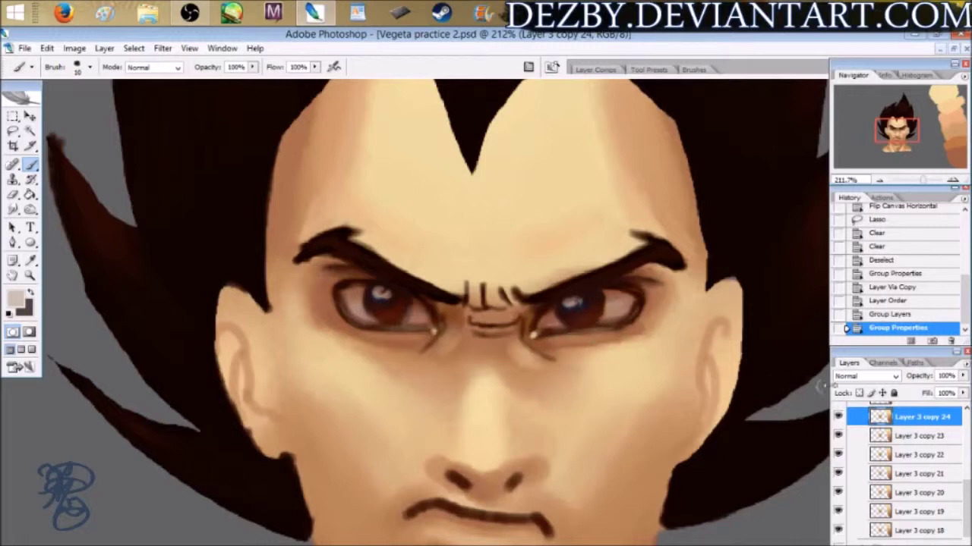
# Compare the eyes with and without the details on Layer 3 copy 24, leaving the layer visible.
pyautogui.click(838, 416)
pyautogui.click(837, 417)
pyautogui.press('space')
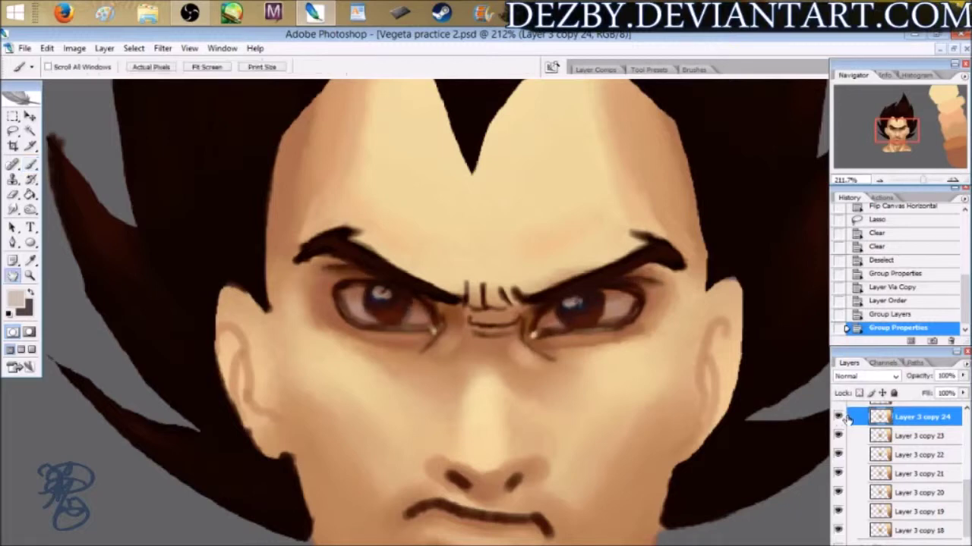
pyautogui.doubleClick(848, 420)
pyautogui.click(413, 131)
pyautogui.press('b')
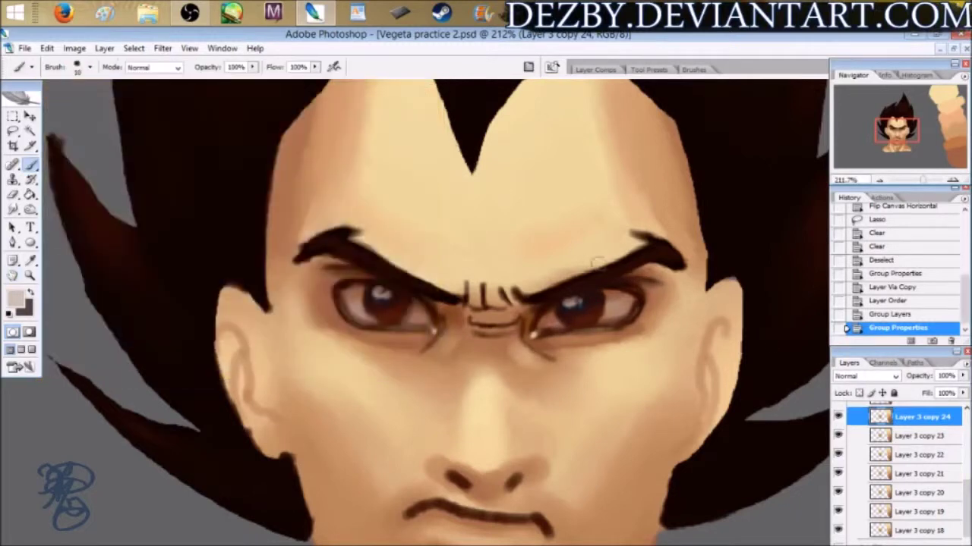
pyautogui.moveTo(898, 124); pyautogui.dragTo(899, 125)
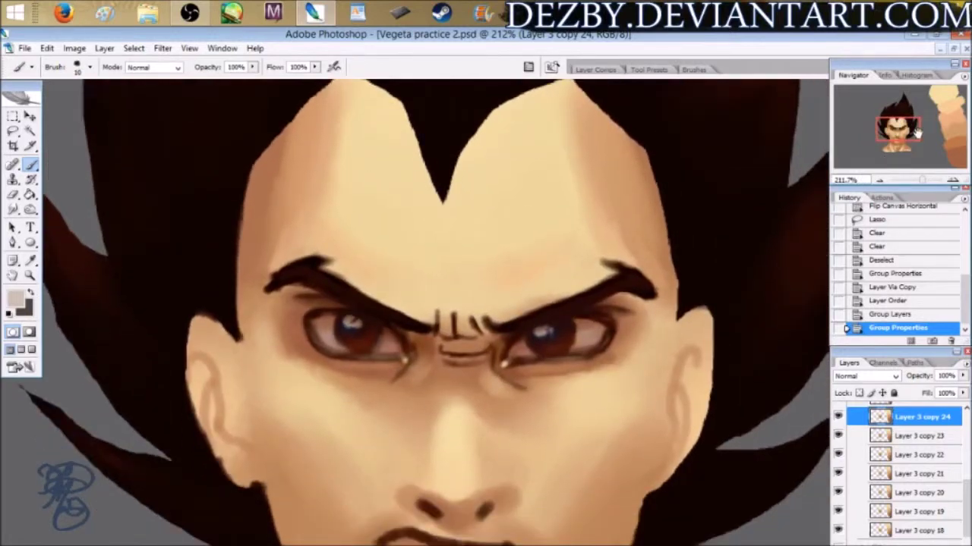
pyautogui.click(838, 417)
pyautogui.click(838, 417)
pyautogui.doubleClick(848, 420)
pyautogui.click(404, 130)
# Select Layer 3 copy 25 in the 4th Try group and make it visible, comparing the eyes with and without it.
pyautogui.scroll(3, 903, 486)
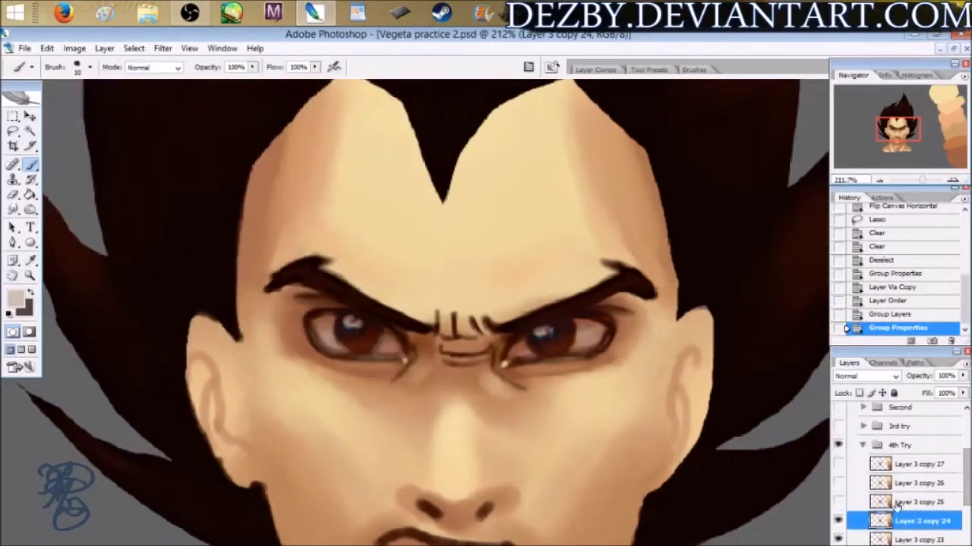
pyautogui.click(895, 504)
pyautogui.click(838, 502)
pyautogui.click(839, 503)
pyautogui.click(838, 503)
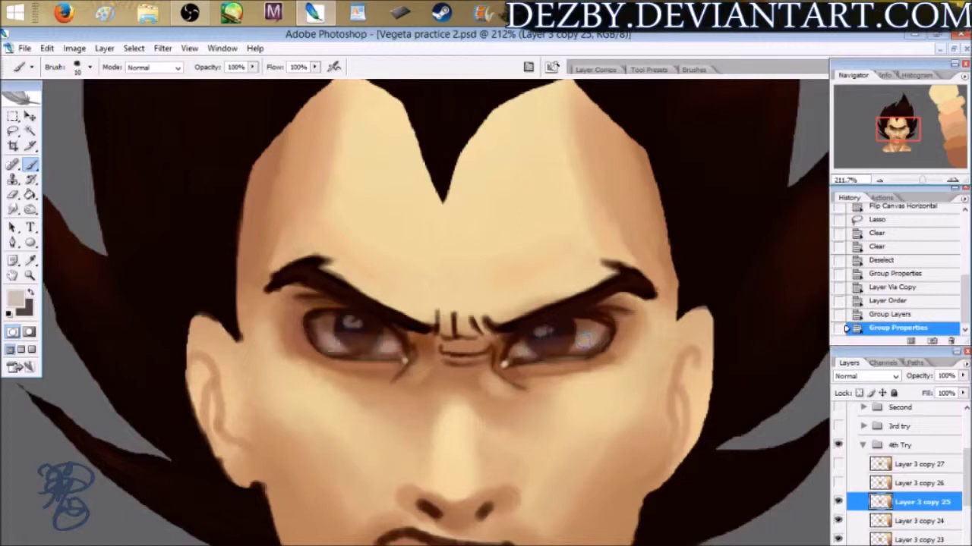
# Make Layer 3 copy 26 visible, comparing the irises with and without it, sample the dark iris colour and select the layer.
pyautogui.click(838, 483)
pyautogui.click(838, 484)
pyautogui.click(837, 484)
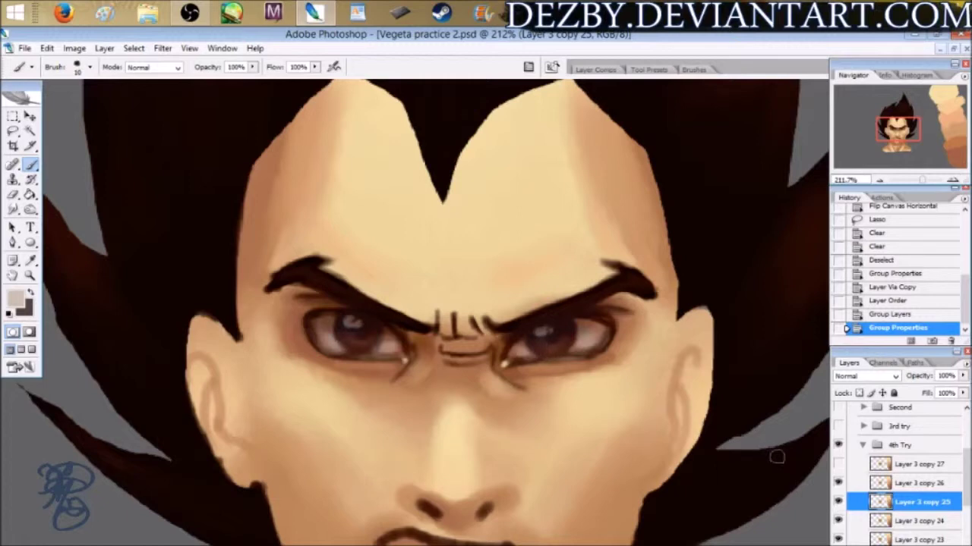
pyautogui.keyDown('alt'); pyautogui.click(571, 330); pyautogui.keyUp('alt')
pyautogui.click(878, 485)
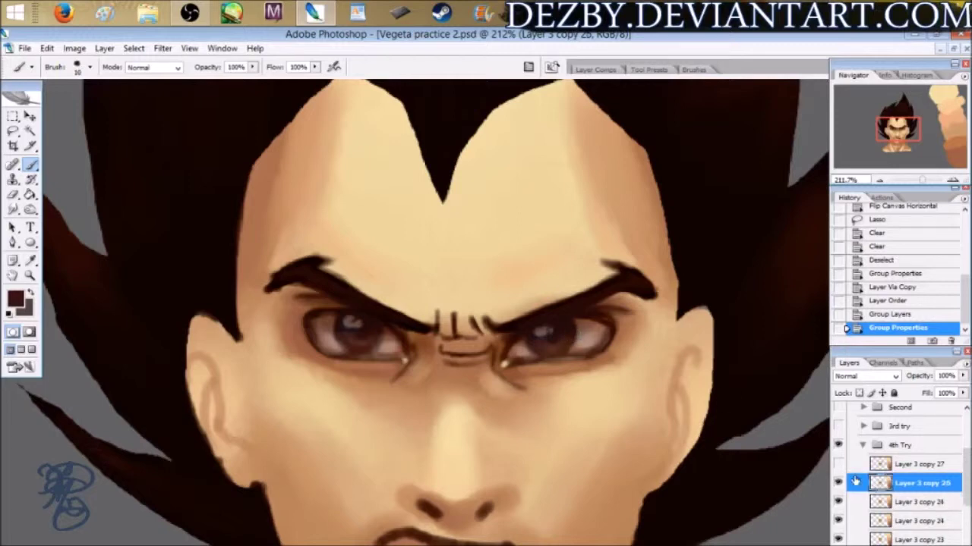
# Make Layer 3 copy 27 with the final eye highlights visible and select it.
pyautogui.click(838, 464)
pyautogui.click(883, 470)
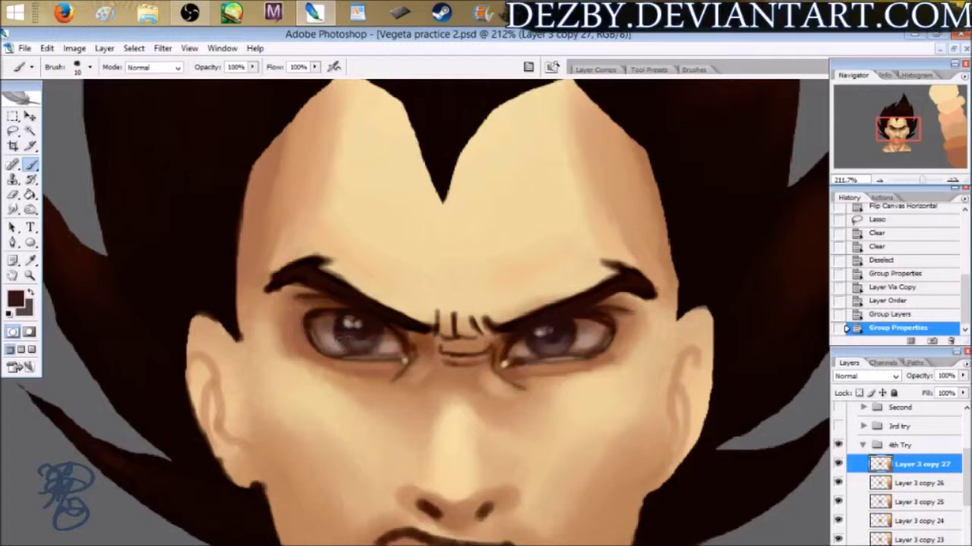
pyautogui.moveTo(922, 181); pyautogui.dragTo(925, 183)
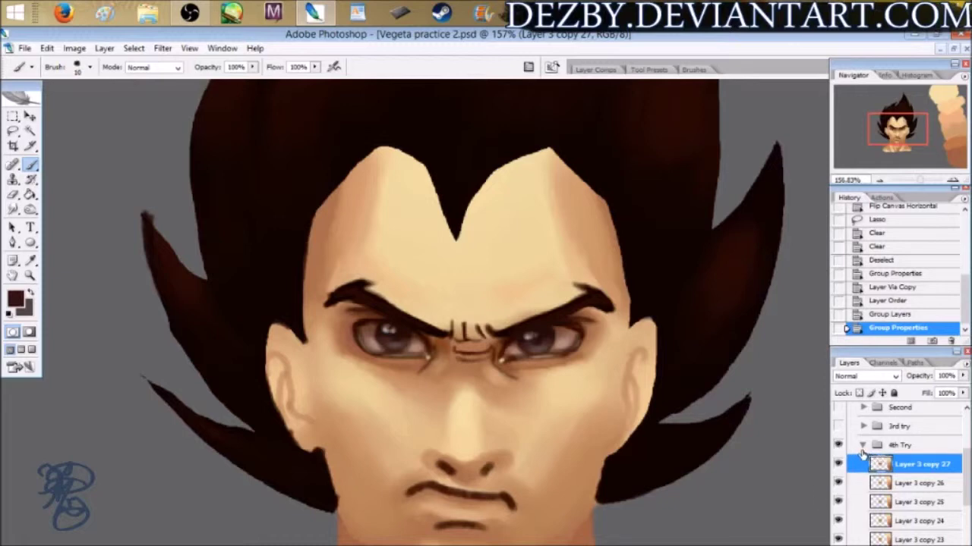
# Collapse and hide the 4th Try group, then show and expand the 5th Try group.
pyautogui.click(862, 446)
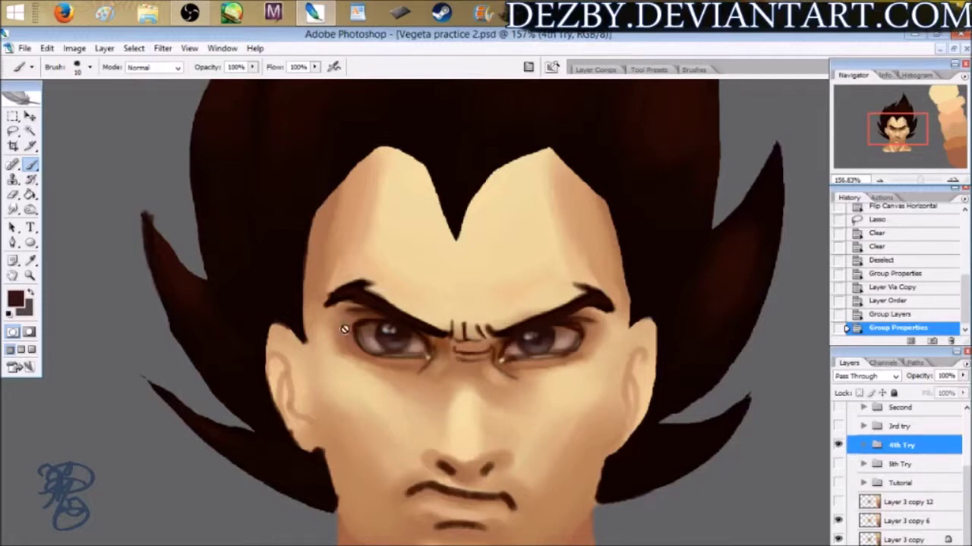
pyautogui.click(838, 446)
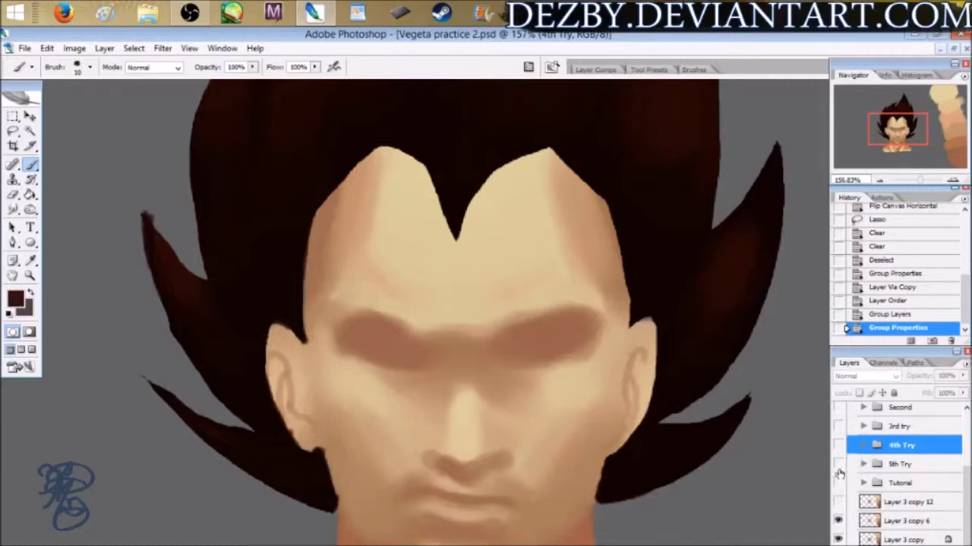
pyautogui.click(838, 464)
pyautogui.click(863, 463)
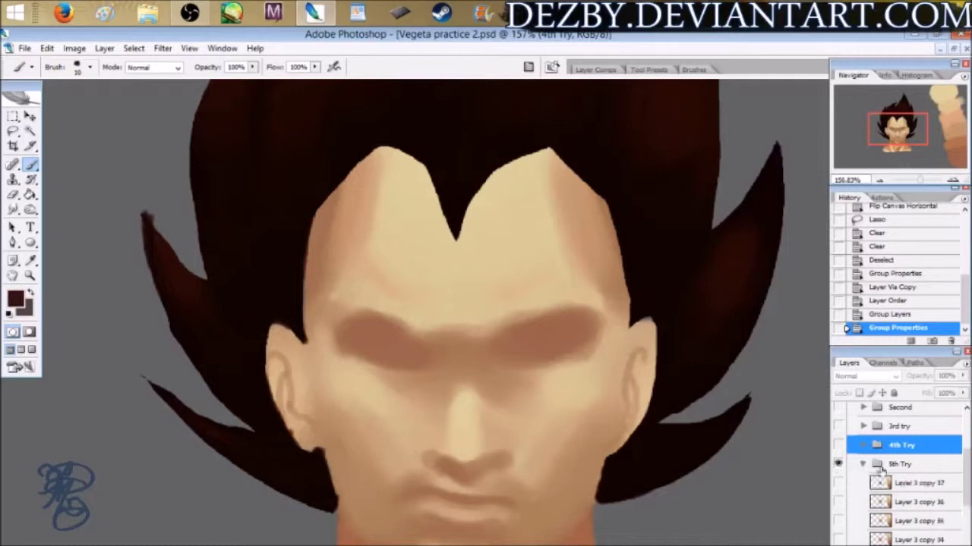
# Make Layer 3 copy 28 and Layer 3 copy 29 in the 5th Try group visible to show the eye outlines and filled eyes.
pyautogui.scroll(-2, 863, 471)
pyautogui.scroll(3, 839, 533)
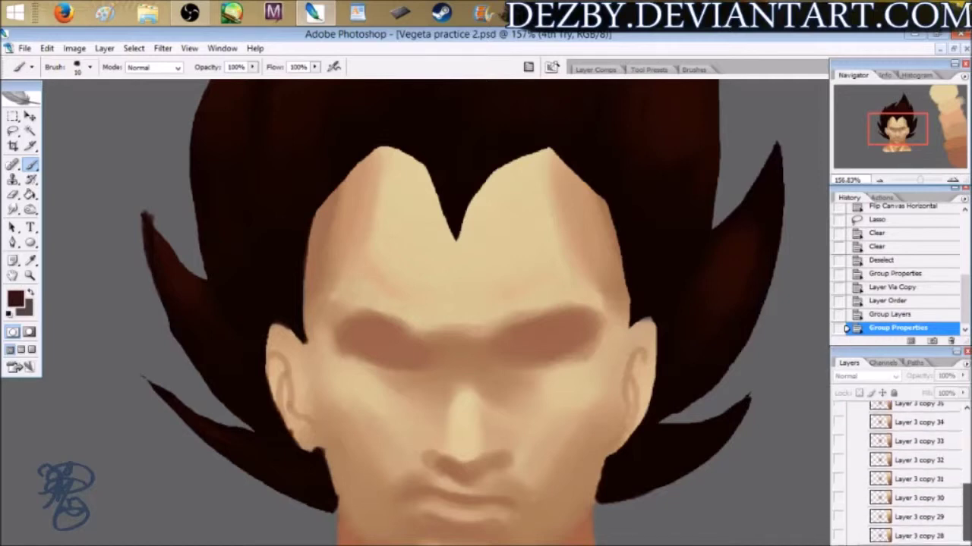
pyautogui.click(839, 534)
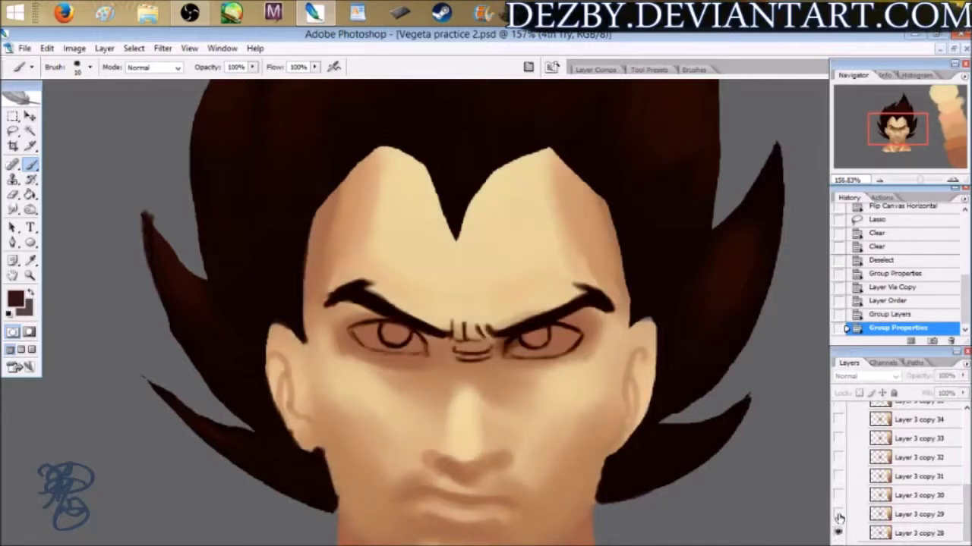
pyautogui.click(839, 516)
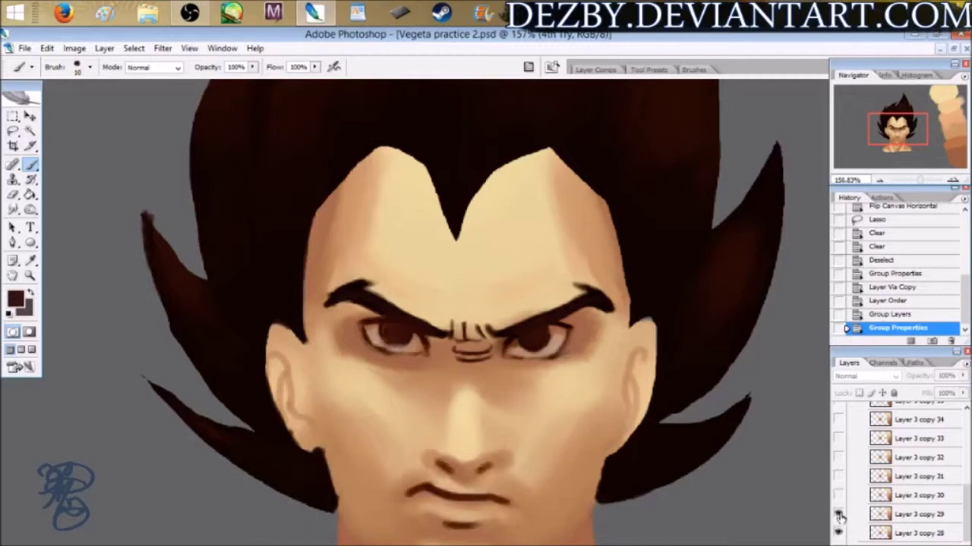
# Sample the eye white's colour on Layer 3 copy 29 and inspect it in the Color Picker.
pyautogui.press('i')
pyautogui.click(376, 339)
pyautogui.click(15, 300)
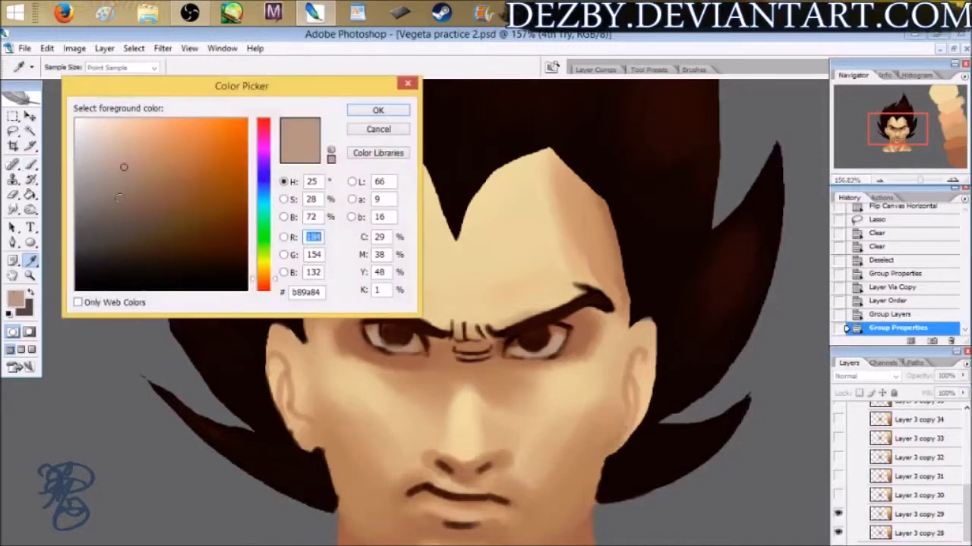
pyautogui.click(384, 113)
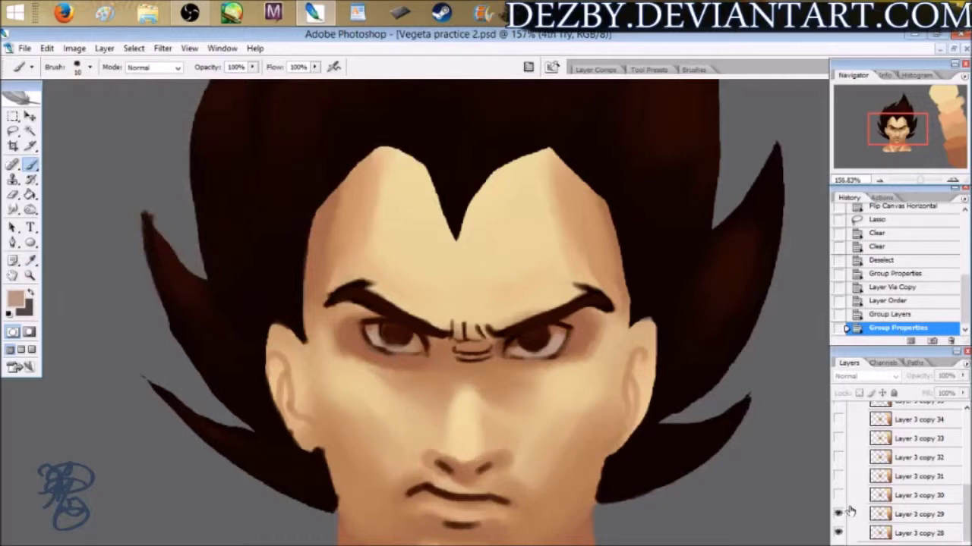
# Select Layer 3 copy 30 in the 5th Try group and make it visible, comparing the eyes with and without it.
pyautogui.click(911, 497)
pyautogui.click(838, 496)
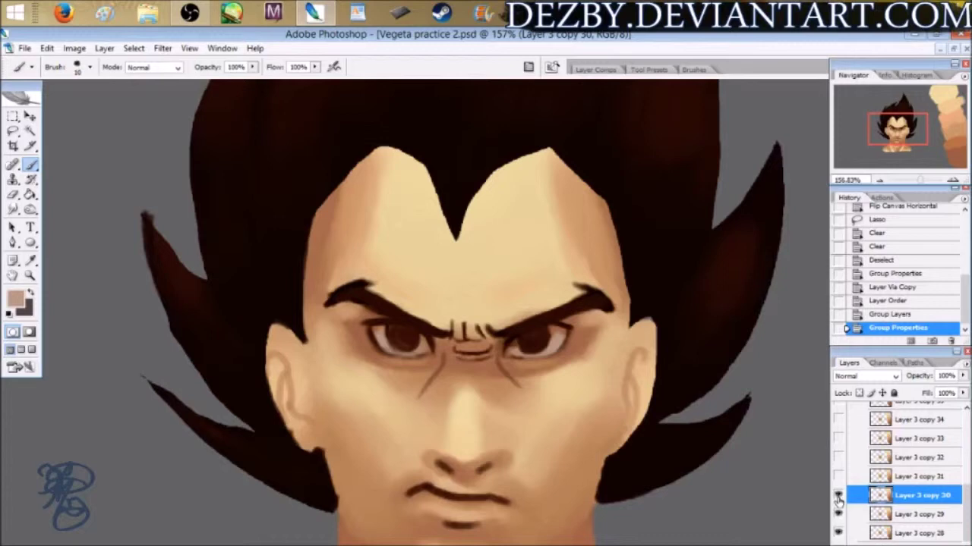
pyautogui.click(838, 496)
pyautogui.click(838, 496)
pyautogui.click(838, 498)
pyautogui.click(839, 497)
pyautogui.click(839, 496)
pyautogui.click(839, 497)
# Select Layer 3 copy 31 in the 5th Try group and make its blue iris reflections visible.
pyautogui.click(847, 477)
pyautogui.click(838, 476)
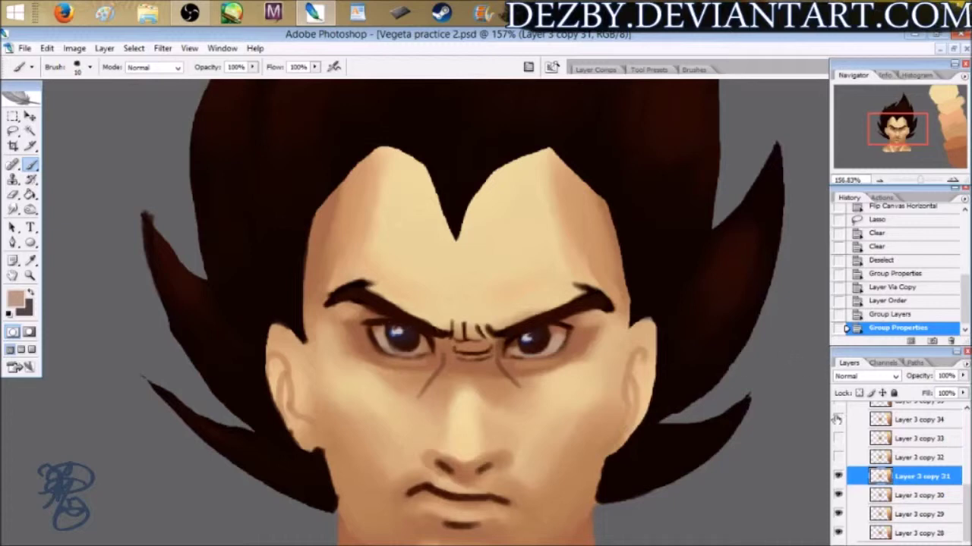
# Make Layer 3 copy 32 and Layer 3 copy 33 in the 5th Try group visible, comparing the eyes with and without copy 32.
pyautogui.click(839, 457)
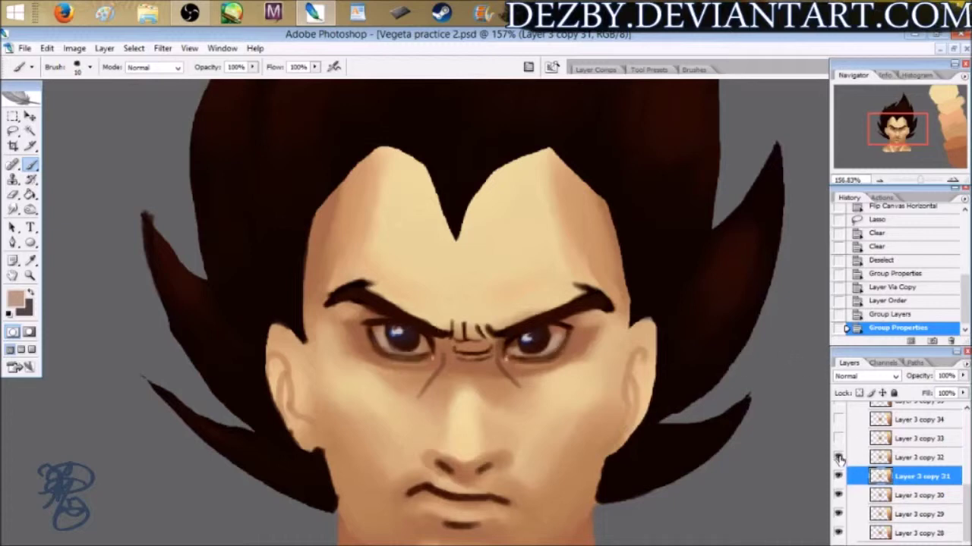
pyautogui.click(838, 458)
pyautogui.click(838, 458)
pyautogui.click(838, 439)
pyautogui.moveTo(546, 328); pyautogui.dragTo(604, 320)
pyautogui.hotkey('ctrl', 'z')
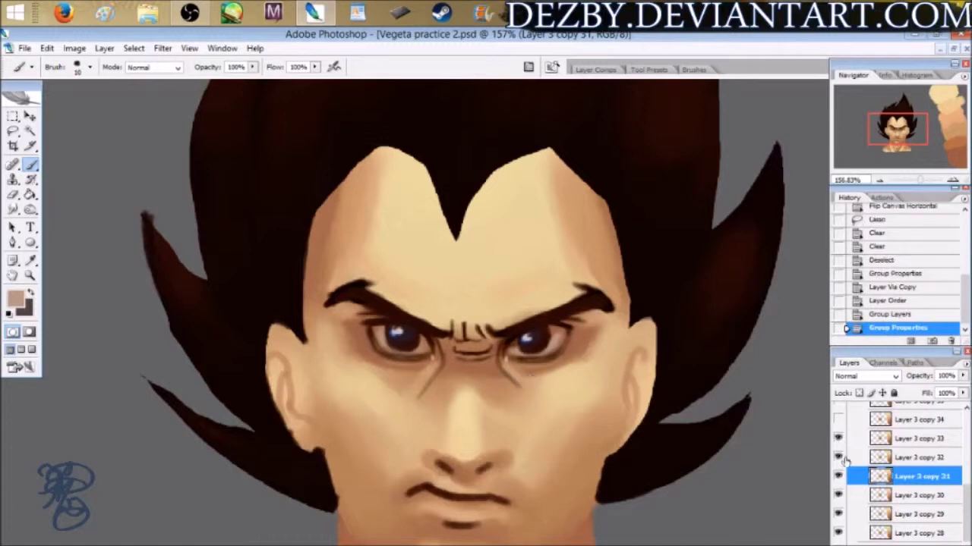
# Select Layer 3 copy 34 in the 5th Try group and make it visible, repeatedly comparing the eyes with and without it.
pyautogui.scroll(3, 967, 475)
pyautogui.scroll(1, 967, 474)
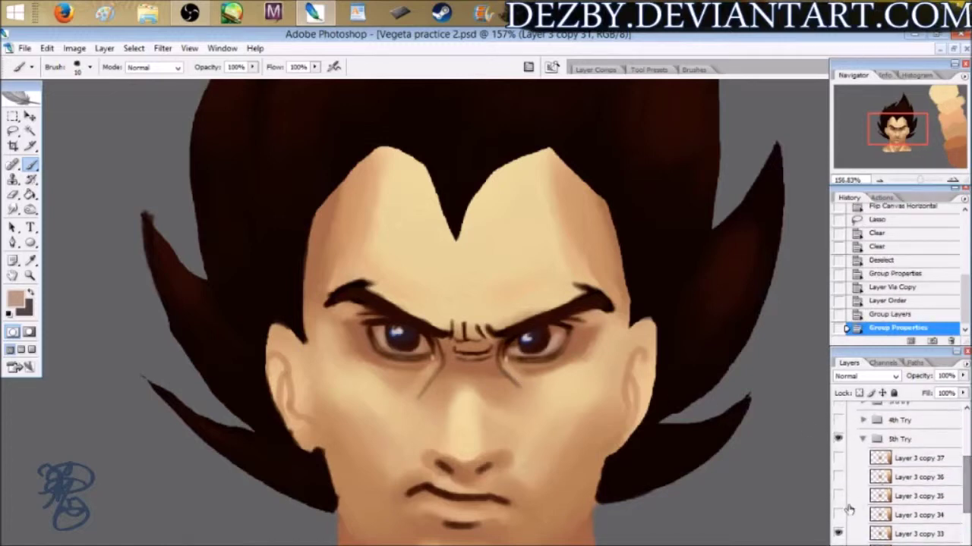
pyautogui.click(838, 515)
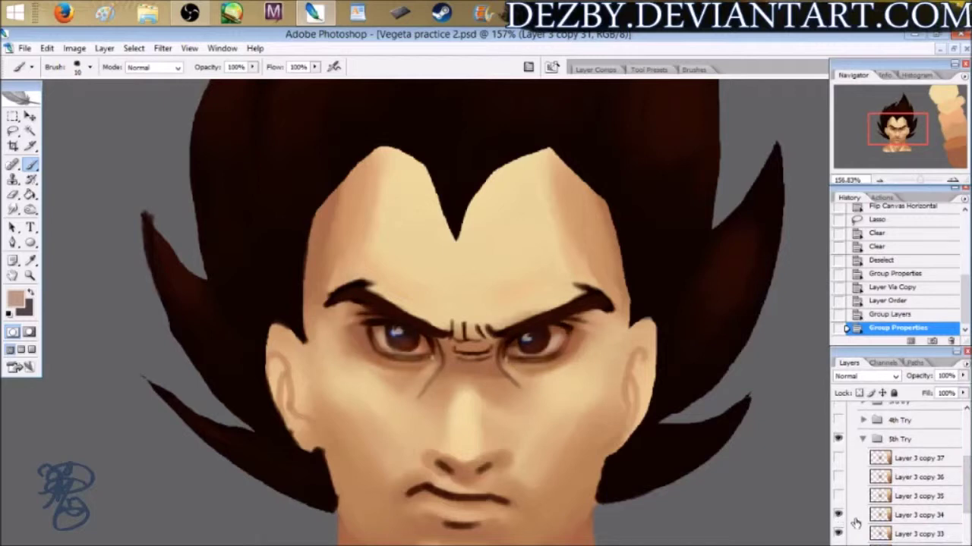
pyautogui.click(889, 519)
pyautogui.click(837, 516)
pyautogui.click(837, 515)
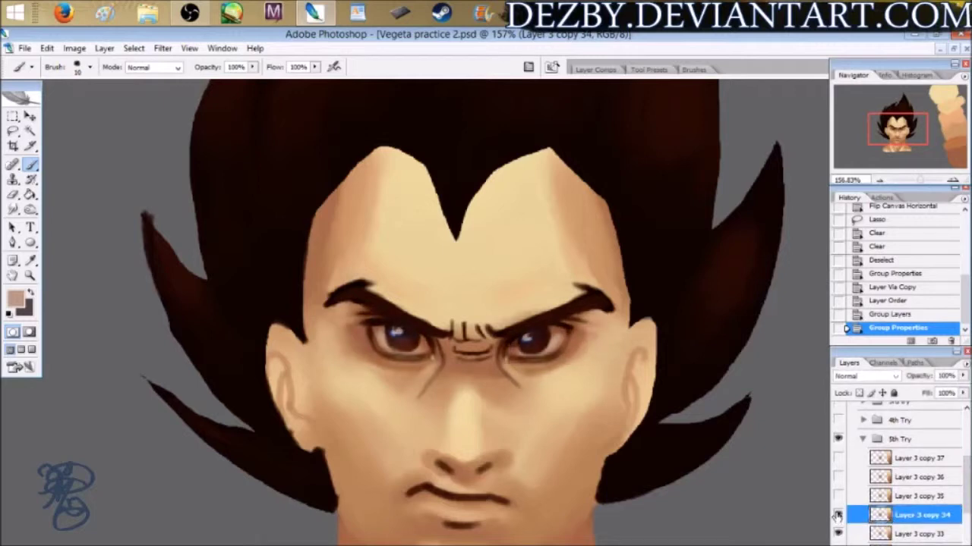
pyautogui.click(837, 516)
pyautogui.click(837, 515)
pyautogui.click(836, 516)
pyautogui.click(837, 516)
pyautogui.click(837, 516)
pyautogui.click(837, 516)
pyautogui.click(838, 515)
pyautogui.click(837, 515)
pyautogui.click(837, 515)
pyautogui.click(838, 515)
pyautogui.click(837, 515)
pyautogui.click(837, 515)
pyautogui.click(837, 515)
pyautogui.click(838, 516)
# Select Layer 3 copy 35 in the 5th Try group and make it visible, comparing the irises with and without it.
pyautogui.click(894, 496)
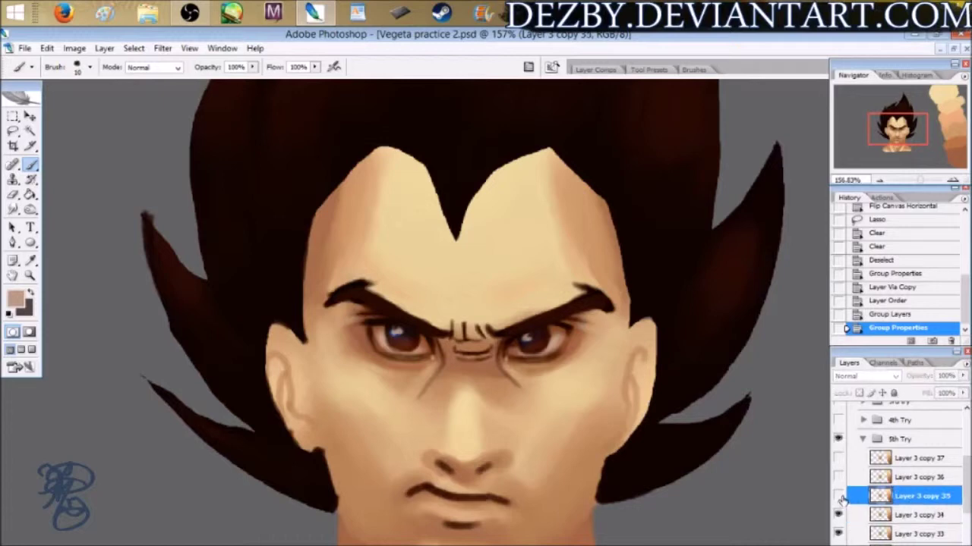
pyautogui.click(838, 497)
pyautogui.click(838, 497)
pyautogui.click(838, 497)
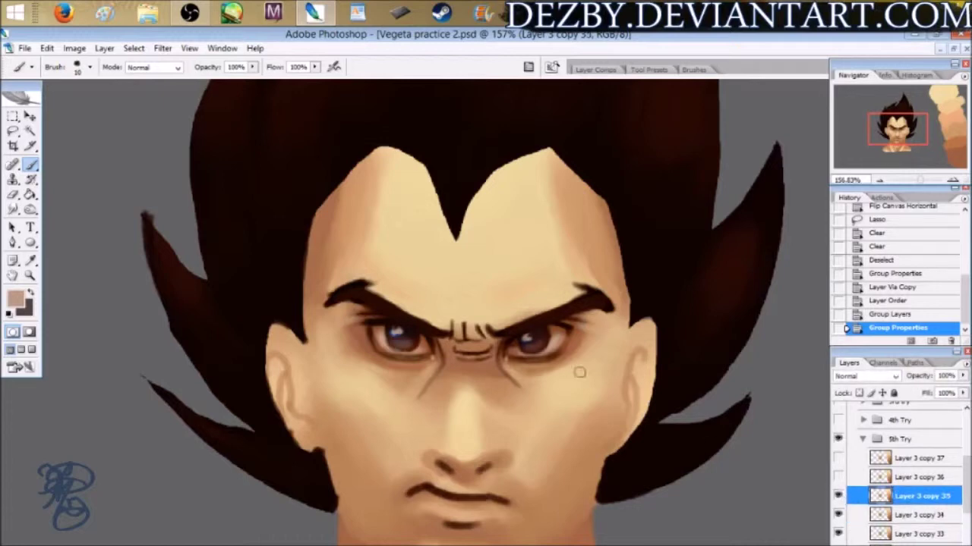
# Select Layer 3 copy 36 in the 5th Try group and make it visible, repeatedly comparing the eyes with and without it.
pyautogui.click(873, 478)
pyautogui.click(838, 478)
pyautogui.click(838, 478)
pyautogui.click(838, 477)
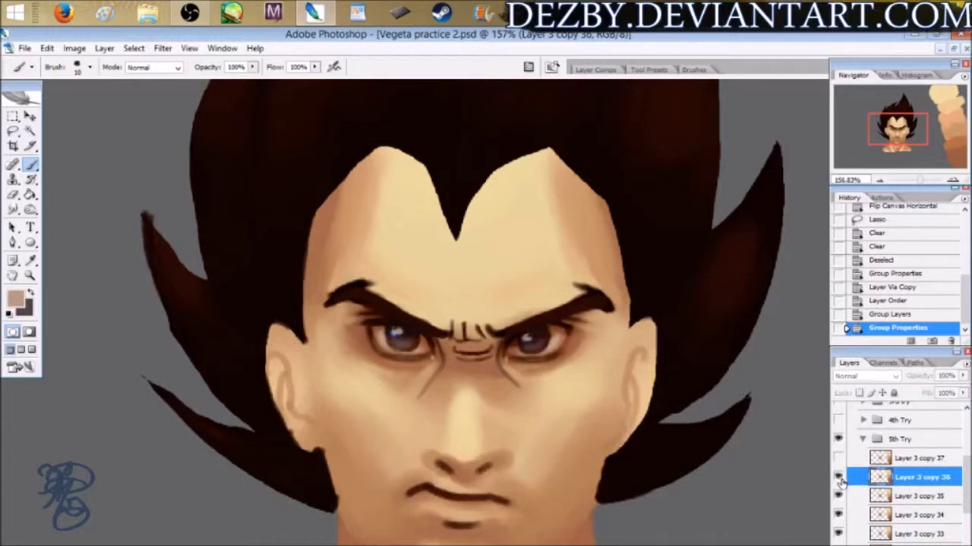
pyautogui.click(838, 478)
pyautogui.click(838, 477)
pyautogui.click(838, 478)
pyautogui.click(838, 477)
pyautogui.click(838, 477)
pyautogui.click(837, 477)
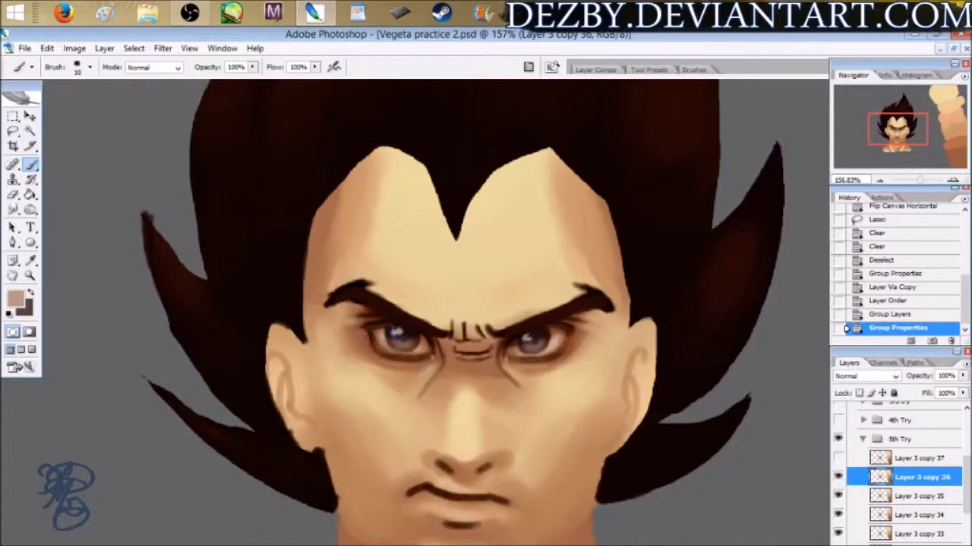
pyautogui.click(837, 477)
pyautogui.click(838, 477)
pyautogui.click(838, 477)
pyautogui.click(838, 478)
pyautogui.click(839, 478)
pyautogui.click(839, 478)
pyautogui.click(839, 478)
pyautogui.click(838, 477)
pyautogui.click(838, 477)
pyautogui.click(838, 478)
# Select Layer 3 copy 37 in the 5th Try group and make it visible, comparing the finished eyes with and without it.
pyautogui.click(892, 460)
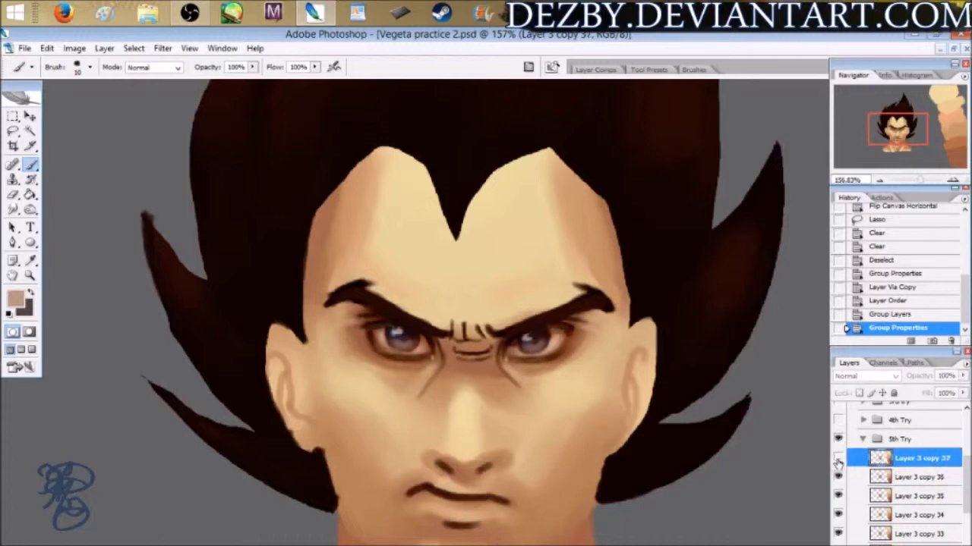
pyautogui.click(839, 459)
pyautogui.click(839, 460)
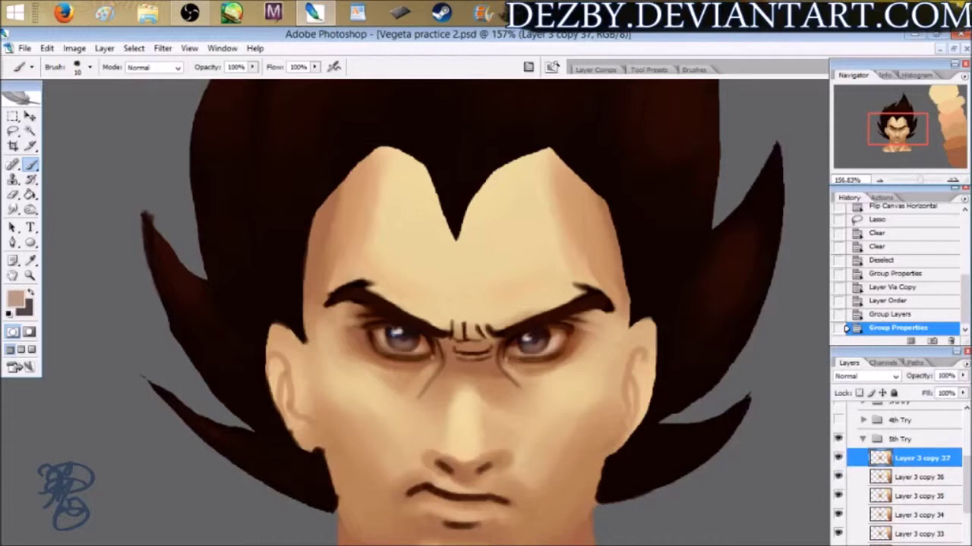
pyautogui.click(839, 459)
pyautogui.click(839, 460)
pyautogui.moveTo(900, 134); pyautogui.dragTo(899, 132)
pyautogui.moveTo(923, 180); pyautogui.dragTo(923, 181)
pyautogui.moveTo(904, 130); pyautogui.dragTo(900, 133)
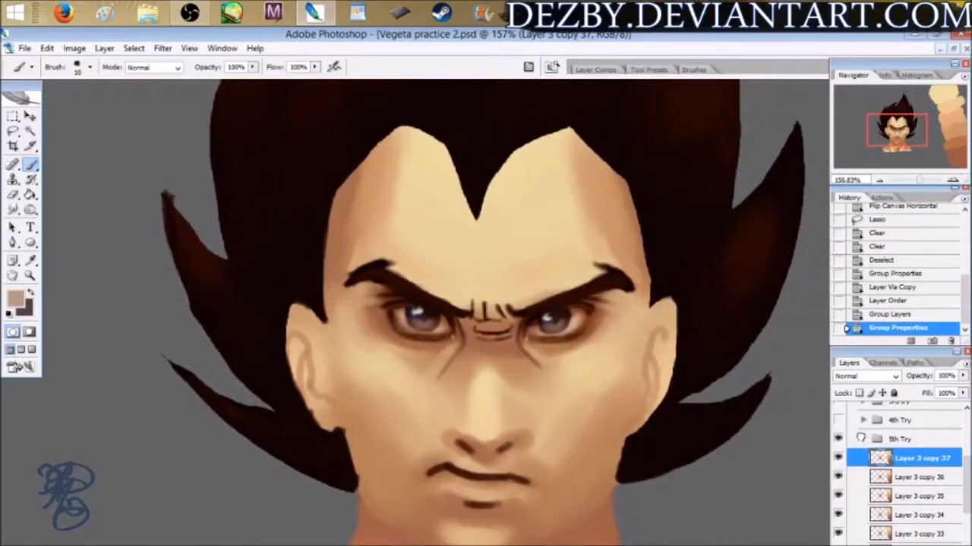
# Collapse and hide the 5th Try group, and make the Tutorial group visible in its place.
pyautogui.click(861, 439)
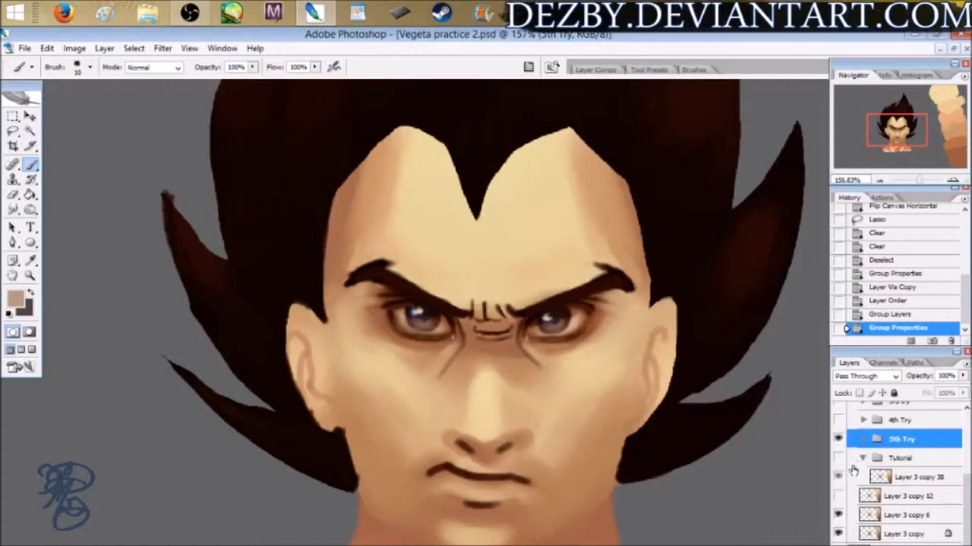
pyautogui.click(838, 440)
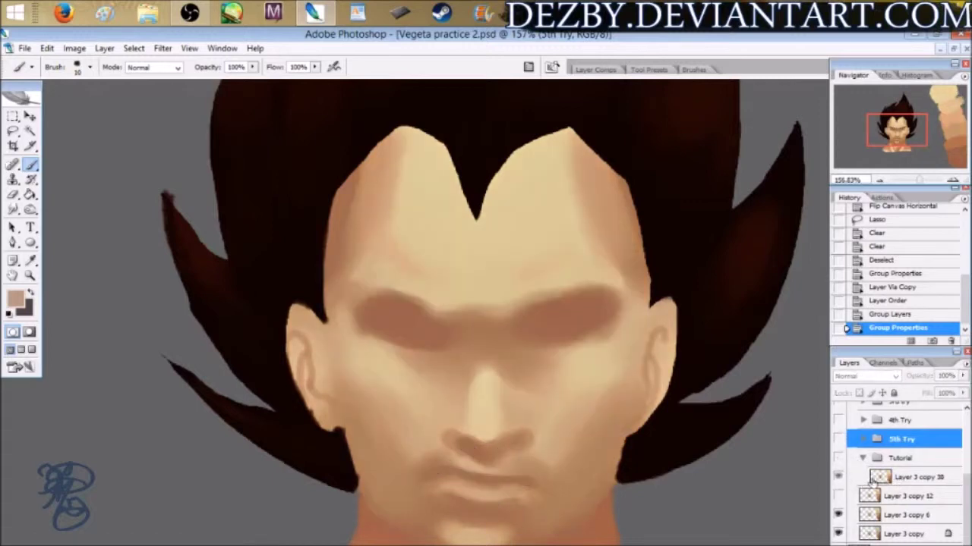
pyautogui.click(838, 458)
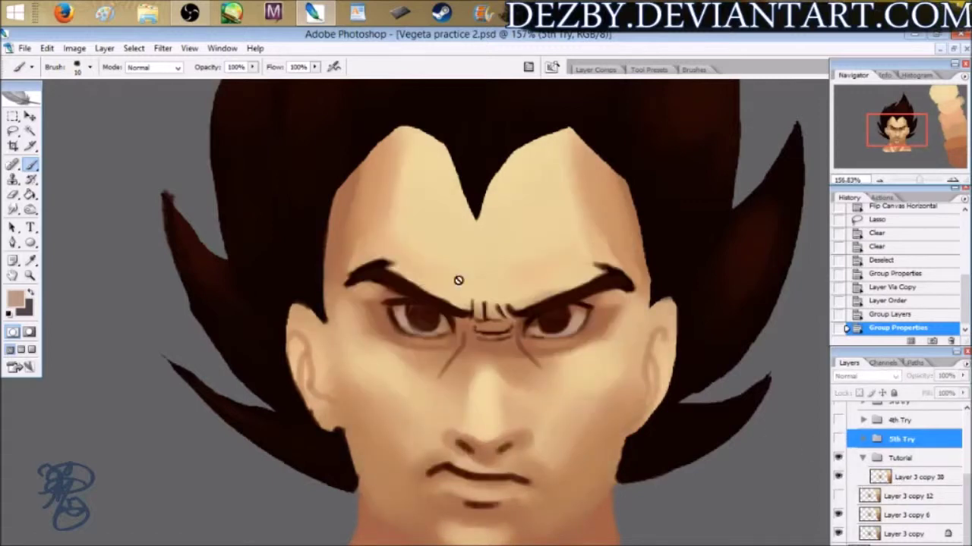
# Select Layer 3 copy 38 in the Tutorial group and duplicate it.
pyautogui.click(709, 354)
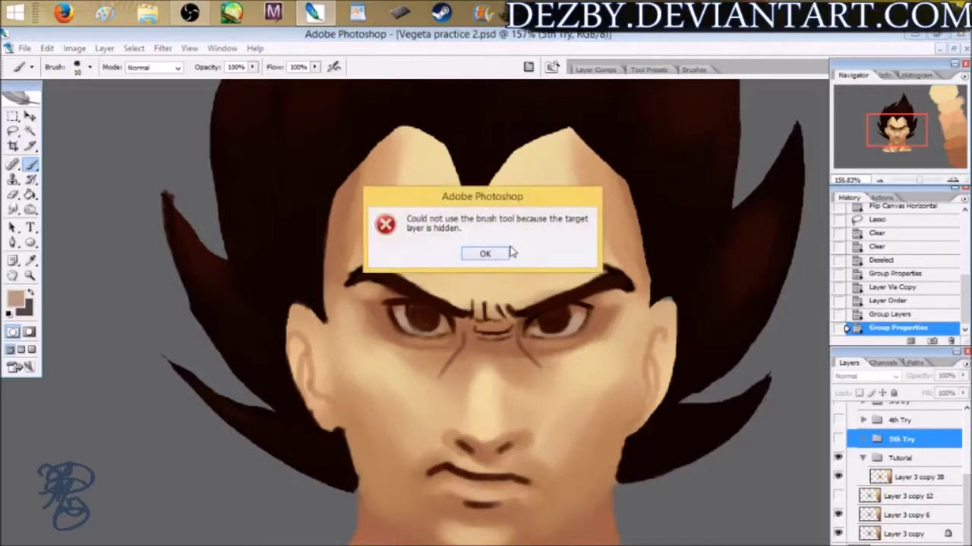
pyautogui.click(485, 253)
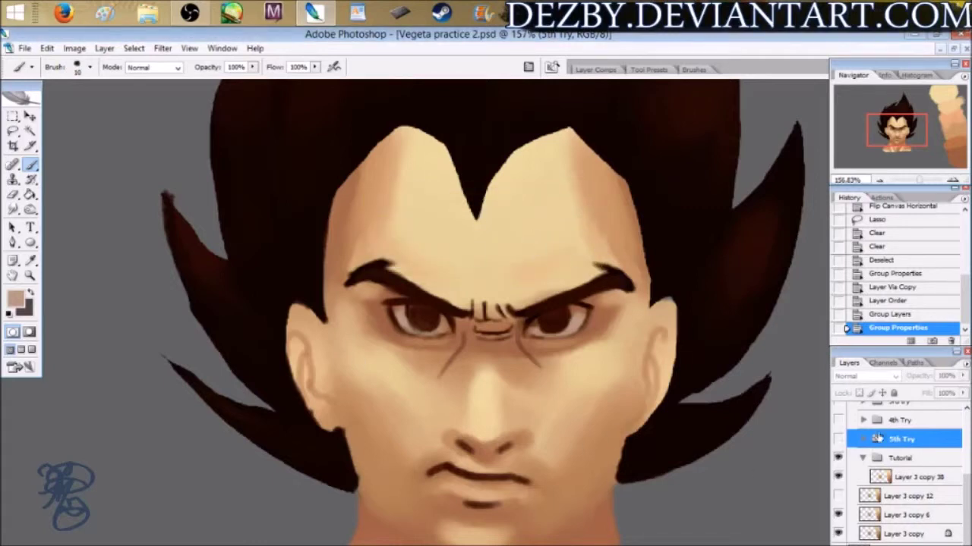
pyautogui.click(902, 481)
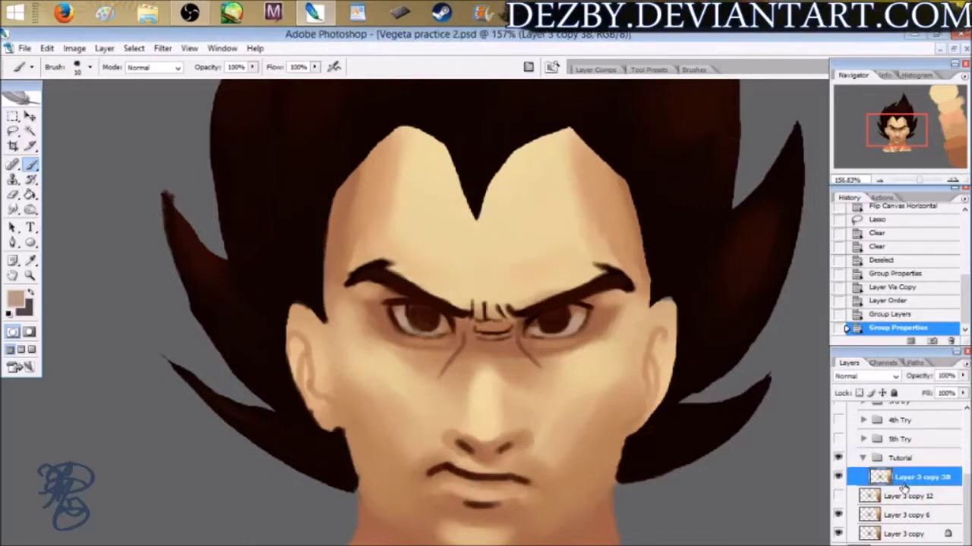
pyautogui.hotkey('ctrl', 'j')
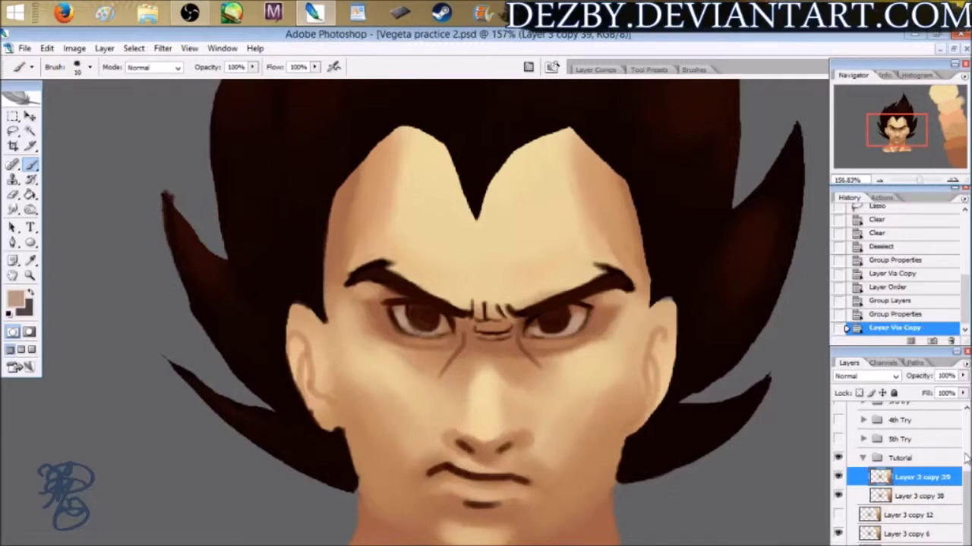
# Sample the dark brown pupil colour and paint it into both irises on Layer 3 copy 39.
pyautogui.moveTo(904, 129); pyautogui.dragTo(905, 132)
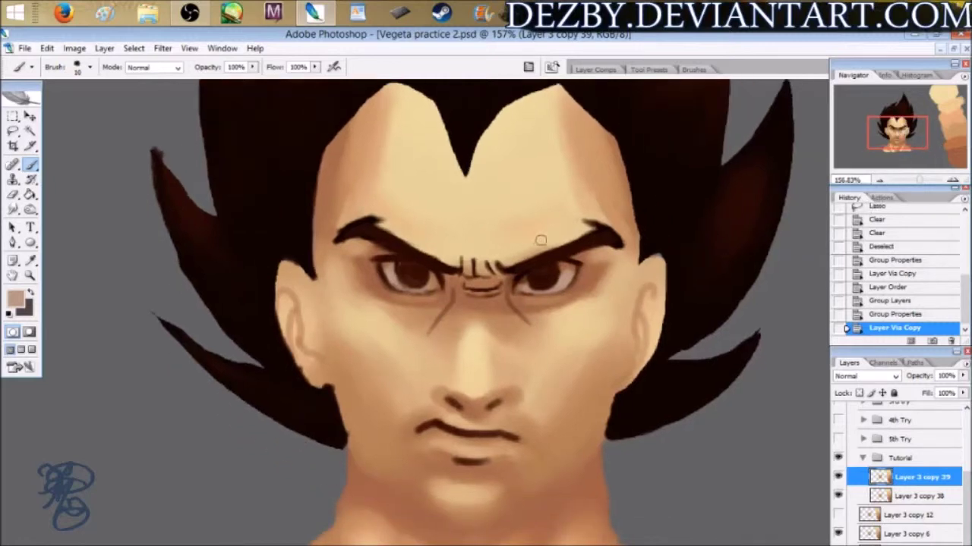
pyautogui.keyDown('alt'); pyautogui.click(538, 281); pyautogui.keyUp('alt')
pyautogui.moveTo(542, 279); pyautogui.dragTo(538, 267)
pyautogui.moveTo(414, 274); pyautogui.dragTo(408, 273)
# Change the foreground colour from the dark brown to a medium blue with hue 226.
pyautogui.moveTo(910, 142); pyautogui.dragTo(902, 144)
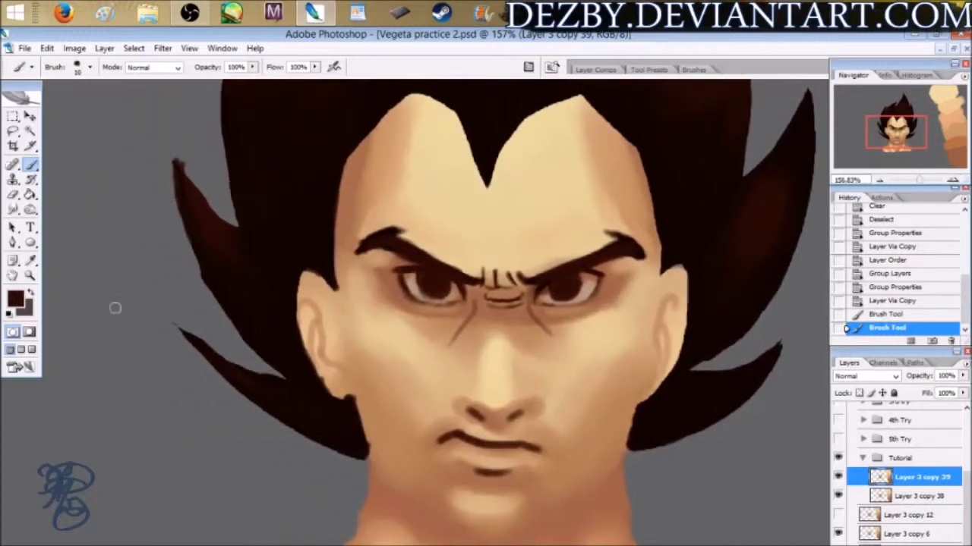
pyautogui.click(15, 301)
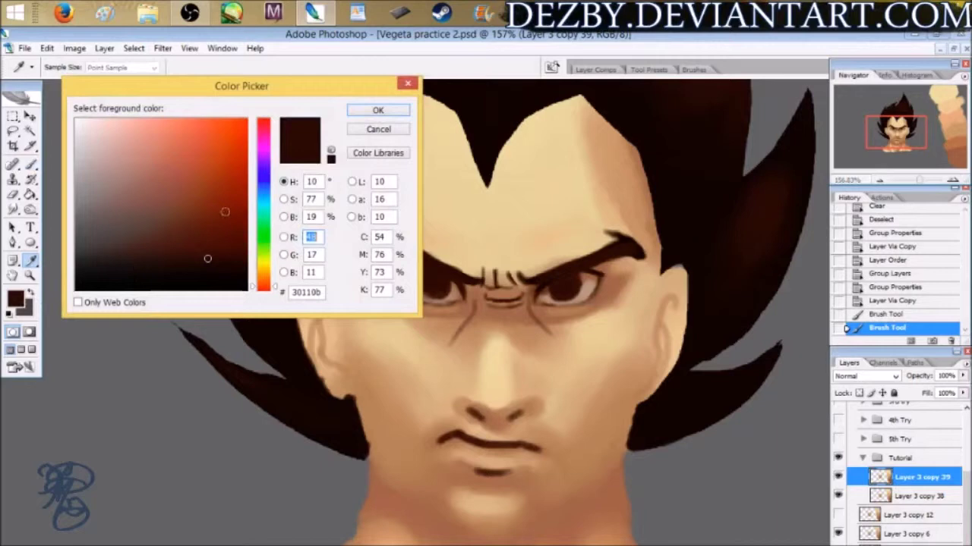
pyautogui.moveTo(267, 231); pyautogui.dragTo(266, 182)
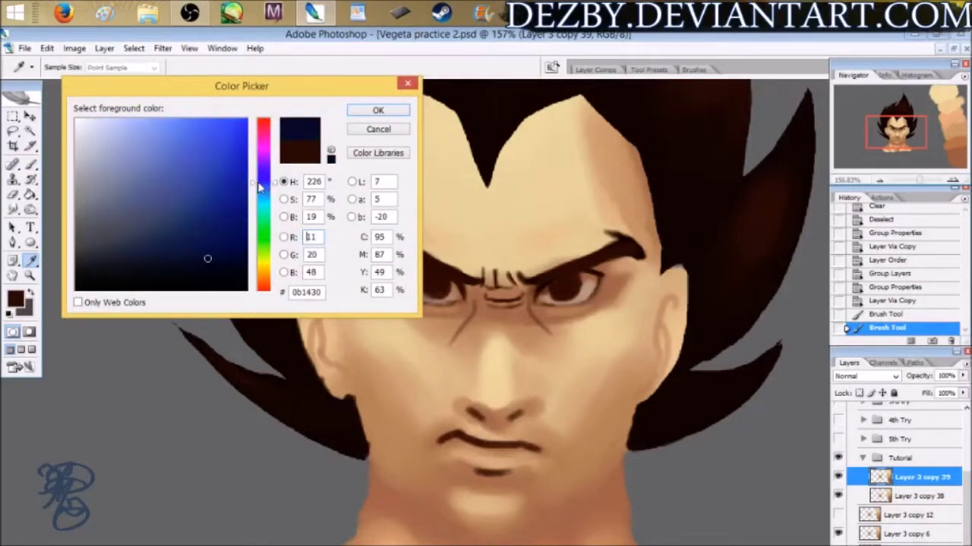
pyautogui.click(197, 154)
pyautogui.moveTo(197, 154)
pyautogui.mouseDown()
pyautogui.moveTo(202, 165)
pyautogui.moveTo(213, 160)
pyautogui.moveTo(206, 166)
pyautogui.mouseUp()
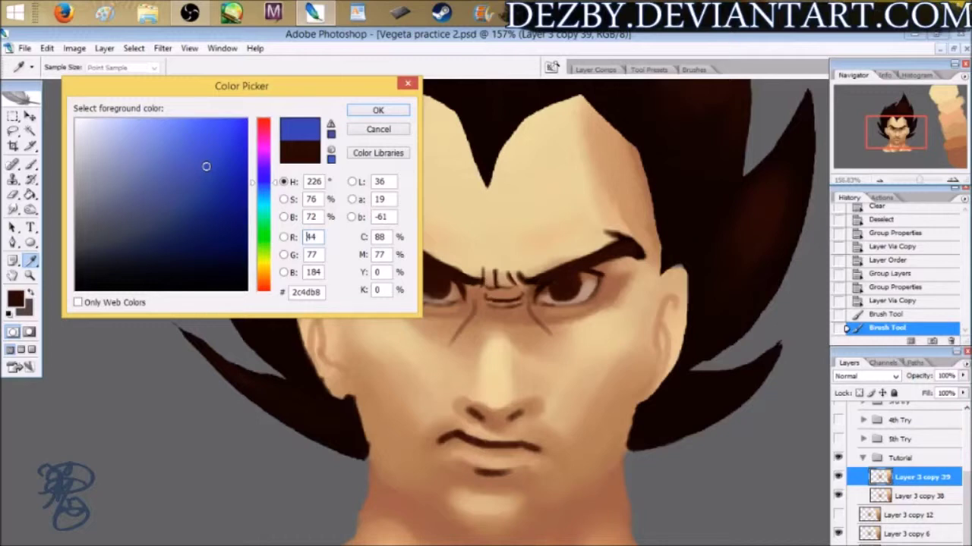
pyautogui.moveTo(206, 166)
pyautogui.mouseDown()
pyautogui.moveTo(189, 186)
pyautogui.moveTo(201, 169)
pyautogui.mouseUp()
pyautogui.moveTo(201, 170); pyautogui.dragTo(208, 171)
pyautogui.click(378, 111)
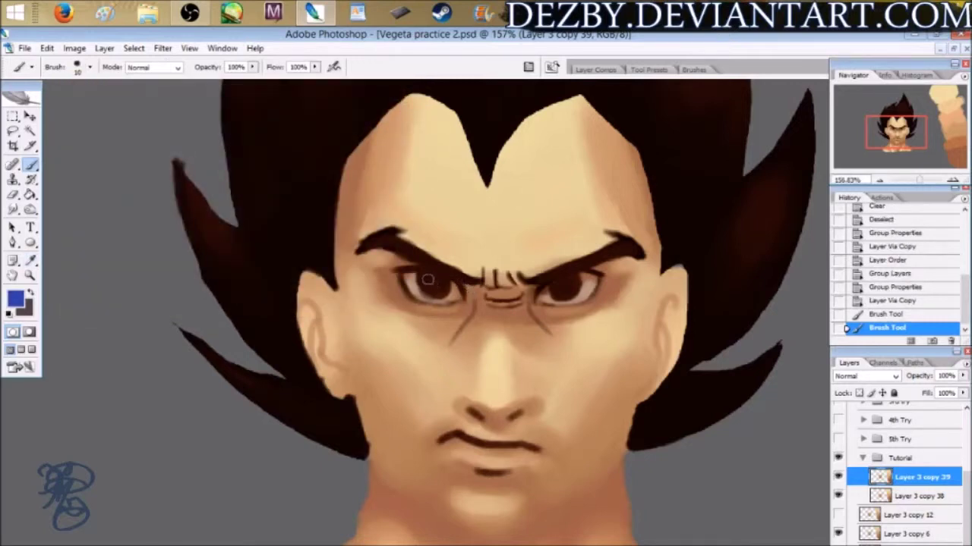
# Set the brush to 50% opacity, reduce its size and paint blue over the iris of the eye on the left.
pyautogui.press('5')
pyautogui.press(']')
pyautogui.press('[')
pyautogui.press('[')
pyautogui.press('[')
pyautogui.moveTo(426, 280); pyautogui.dragTo(451, 283)
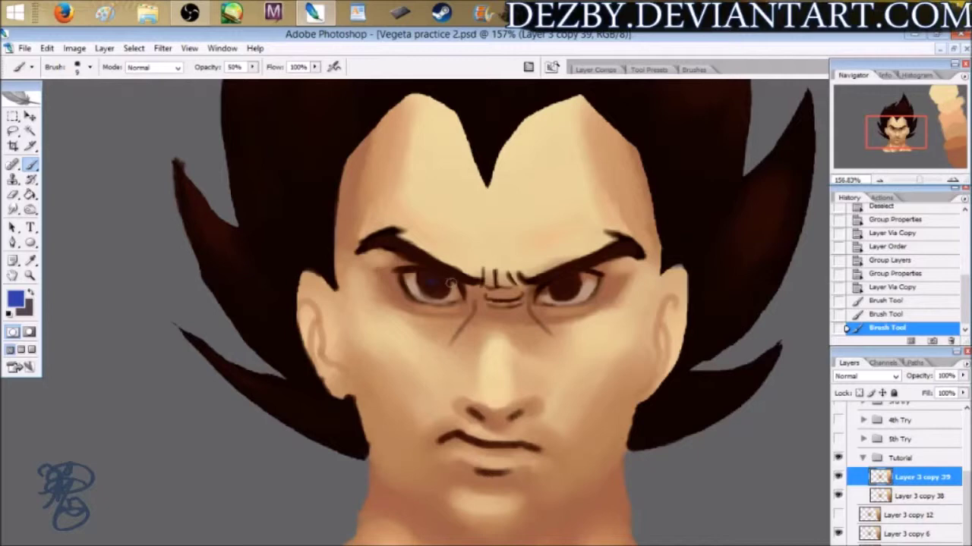
# Sample the blended iris colour and dab it over the blue area to soften it into the left eye's iris.
pyautogui.keyDown('alt'); pyautogui.click(429, 282); pyautogui.keyUp('alt')
pyautogui.click(435, 281)
pyautogui.click(434, 281)
pyautogui.click(435, 281)
pyautogui.click(436, 282)
pyautogui.click(426, 282)
pyautogui.moveTo(434, 282); pyautogui.dragTo(452, 278)
pyautogui.click(434, 279)
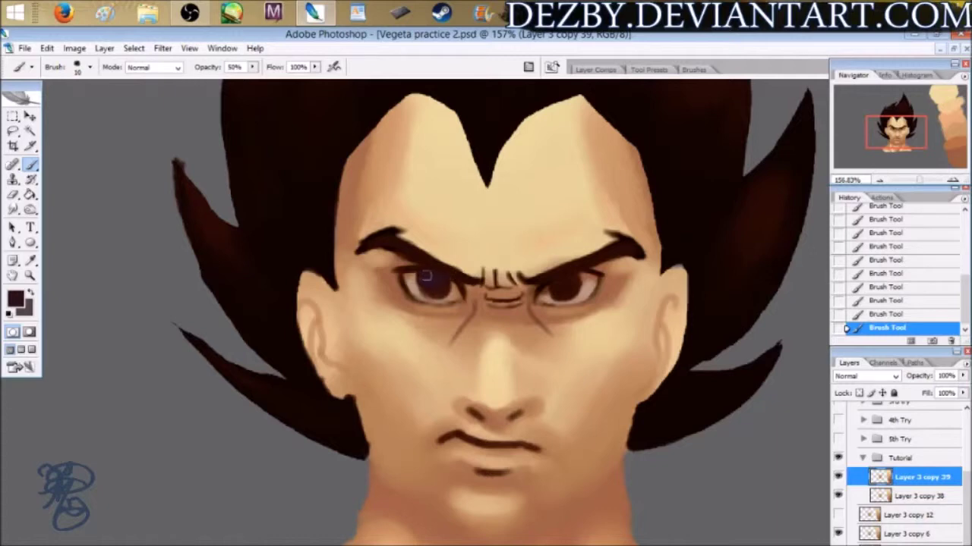
pyautogui.moveTo(422, 280); pyautogui.dragTo(439, 281)
# Set the brush to 100% opacity and size 20, and tint both irises with blue #2a3bba.
pyautogui.press('0')
pyautogui.press(']')
pyautogui.click(16, 299)
pyautogui.moveTo(265, 160)
pyautogui.mouseDown()
pyautogui.moveTo(267, 195)
pyautogui.moveTo(265, 179)
pyautogui.mouseUp()
pyautogui.click(216, 154)
pyautogui.moveTo(215, 154); pyautogui.dragTo(211, 165)
pyautogui.click(378, 110)
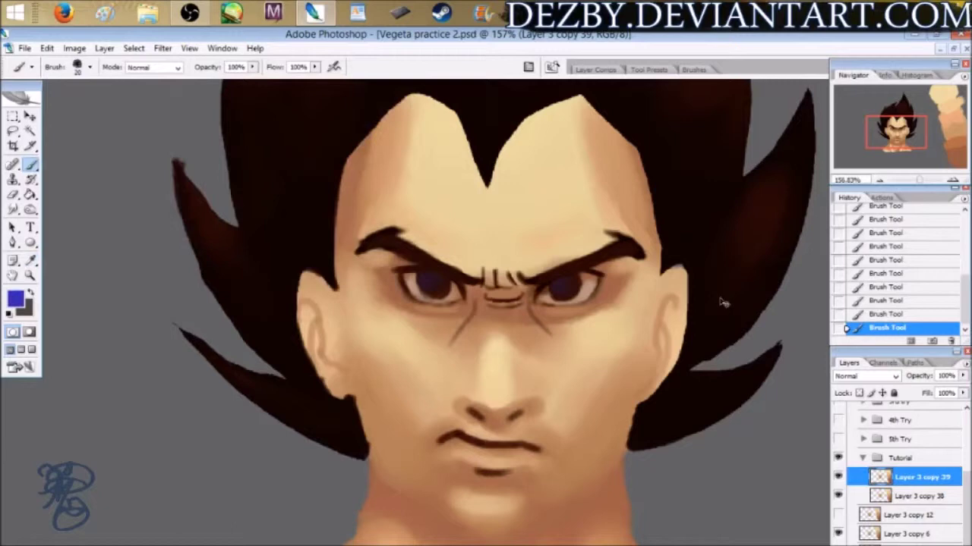
# Duplicate Layer 3 copy 39 and change the foreground colour to blue #1947af.
pyautogui.hotkey('ctrl', 'j')
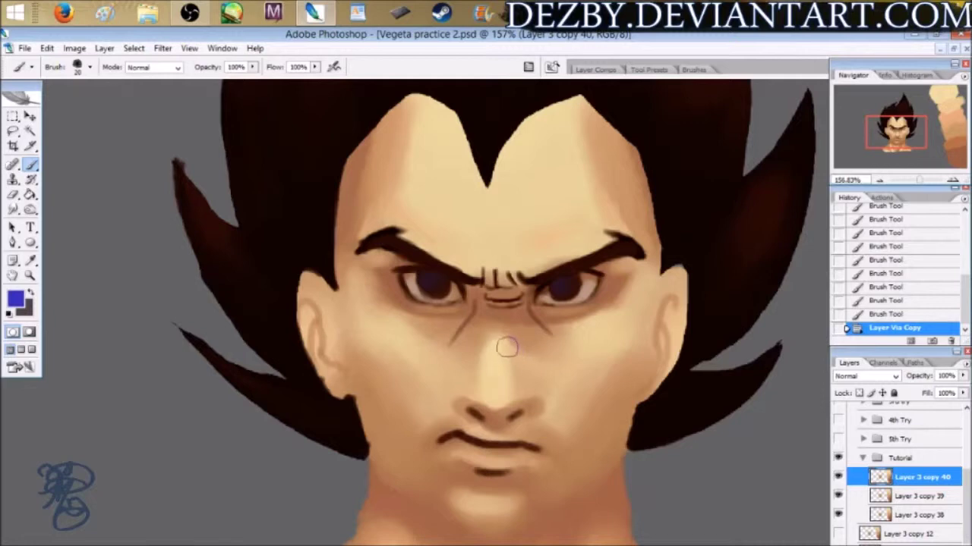
pyautogui.moveTo(924, 184); pyautogui.dragTo(928, 184)
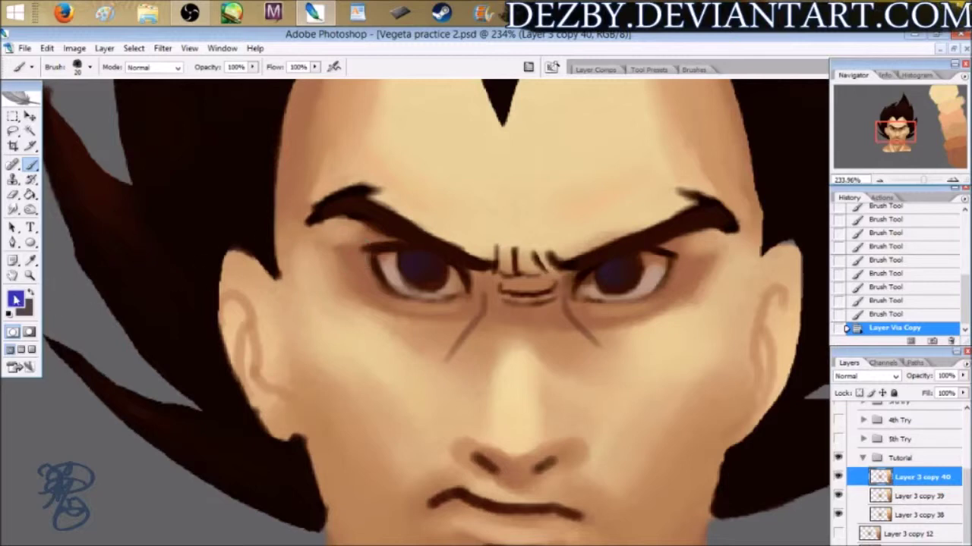
pyautogui.click(414, 264)
pyautogui.hotkey('ctrl', 'z')
pyautogui.click(15, 299)
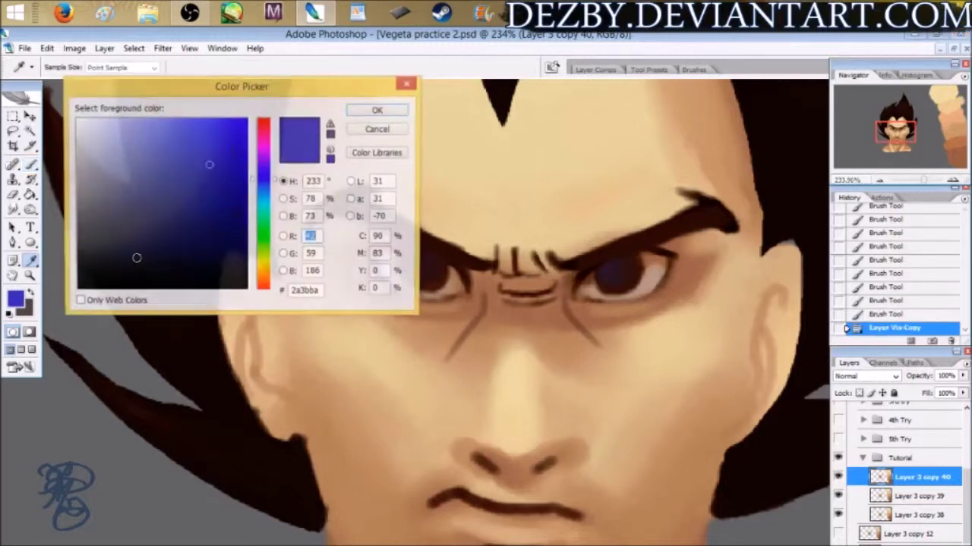
pyautogui.moveTo(211, 167); pyautogui.dragTo(223, 171)
pyautogui.click(273, 186)
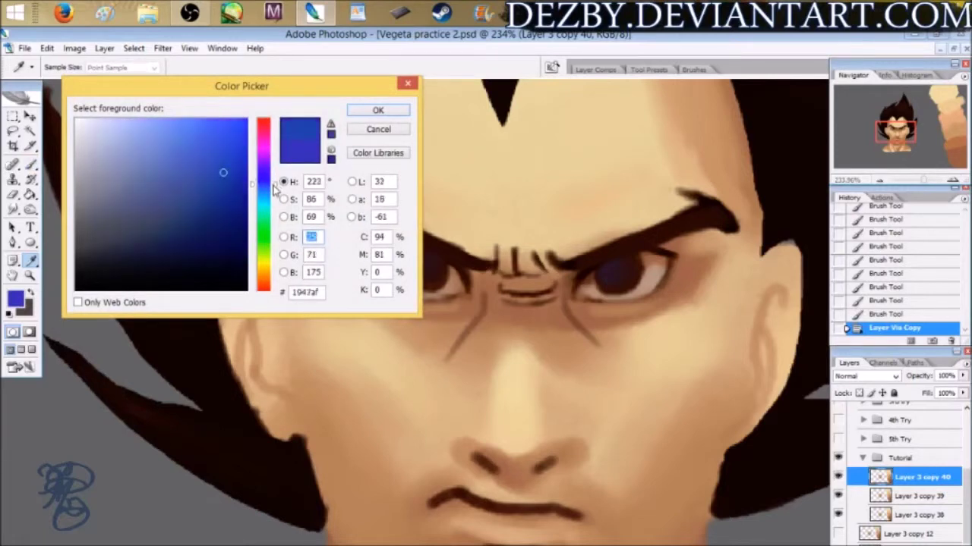
pyautogui.click(378, 110)
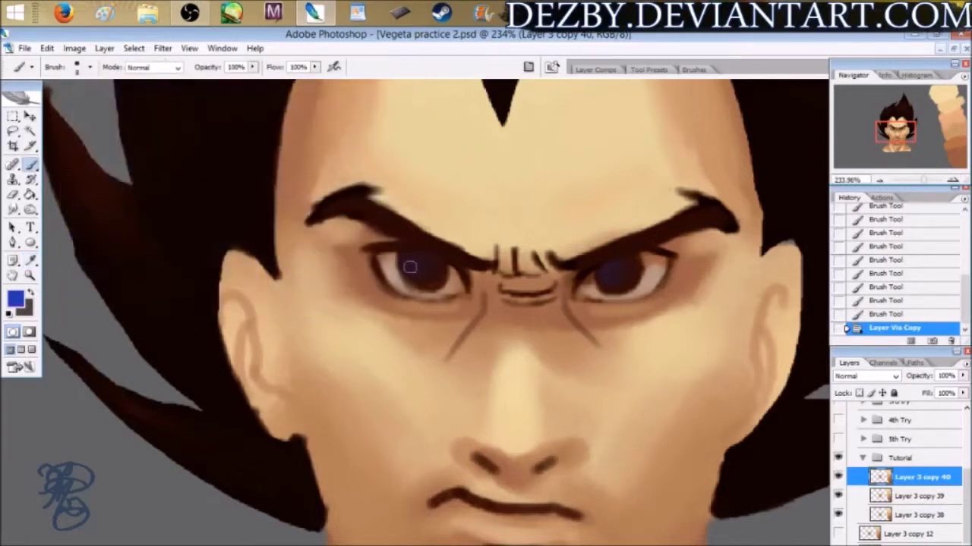
# Paint a small bright blue reflection on each iris on Layer 3 copy 40.
pyautogui.moveTo(410, 265); pyautogui.dragTo(412, 261)
pyautogui.hotkey('ctrl', 'z')
pyautogui.moveTo(598, 263); pyautogui.dragTo(613, 271)
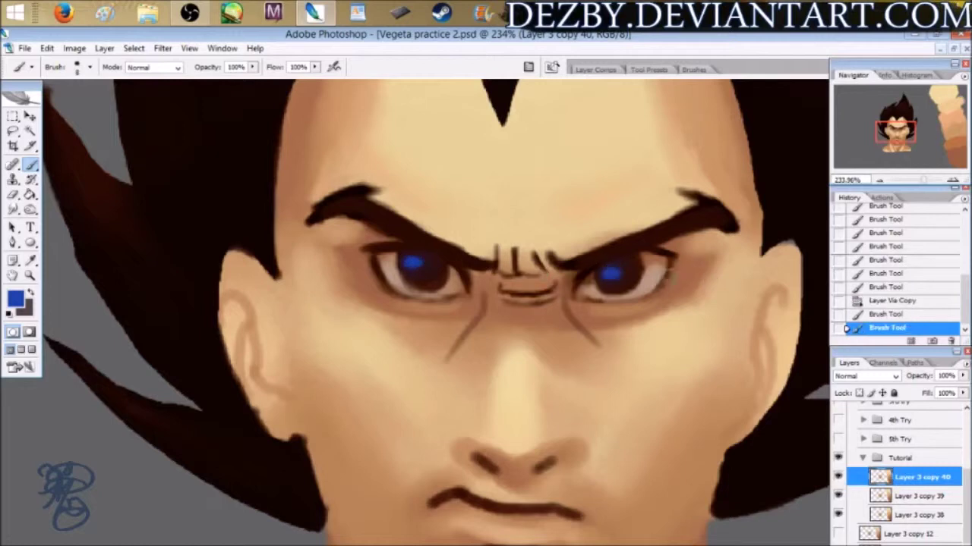
pyautogui.moveTo(939, 183)
pyautogui.mouseDown()
pyautogui.moveTo(918, 185)
pyautogui.moveTo(941, 185)
pyautogui.moveTo(926, 186)
pyautogui.mouseUp()
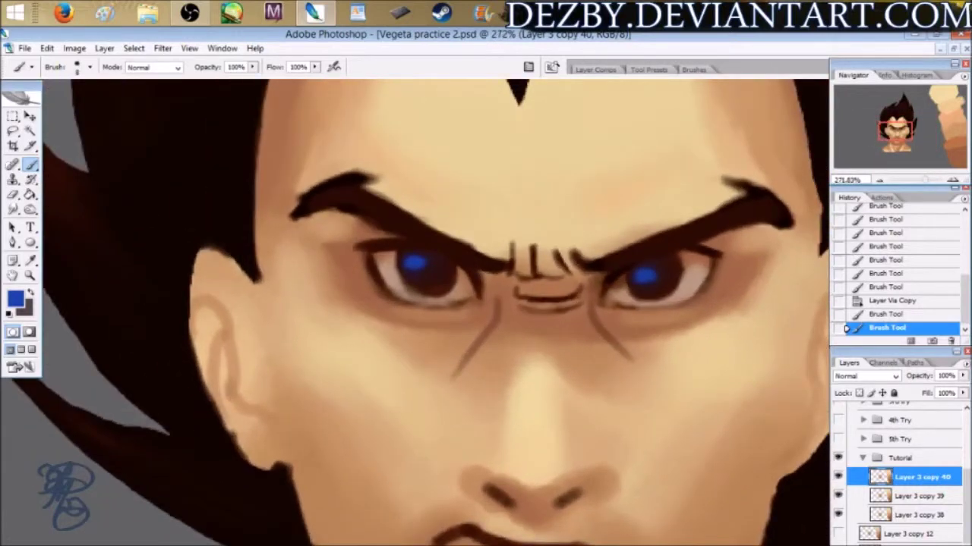
# Sample a skin tone from the face and lighten it to pale beige #d8c5b2 as the foreground colour.
pyautogui.click(15, 301)
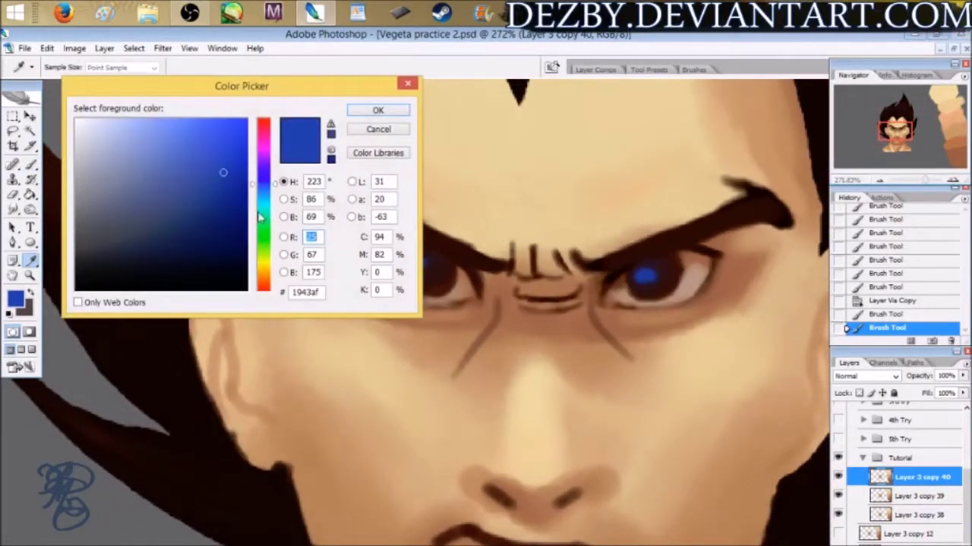
pyautogui.click(576, 274)
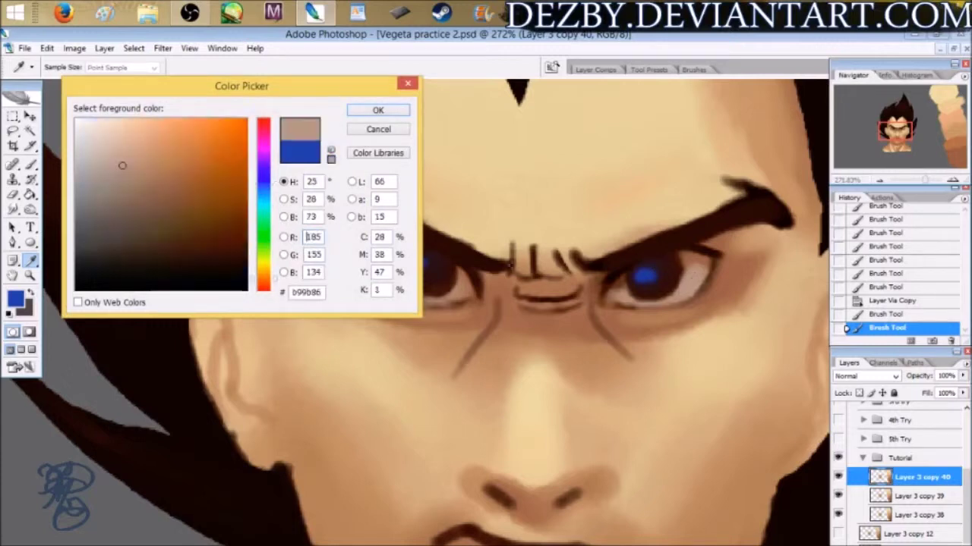
pyautogui.moveTo(119, 162)
pyautogui.mouseDown()
pyautogui.moveTo(76, 119)
pyautogui.moveTo(126, 147)
pyautogui.moveTo(111, 161)
pyautogui.moveTo(82, 117)
pyautogui.moveTo(102, 154)
pyautogui.moveTo(83, 126)
pyautogui.moveTo(99, 150)
pyautogui.moveTo(105, 145)
pyautogui.mouseUp()
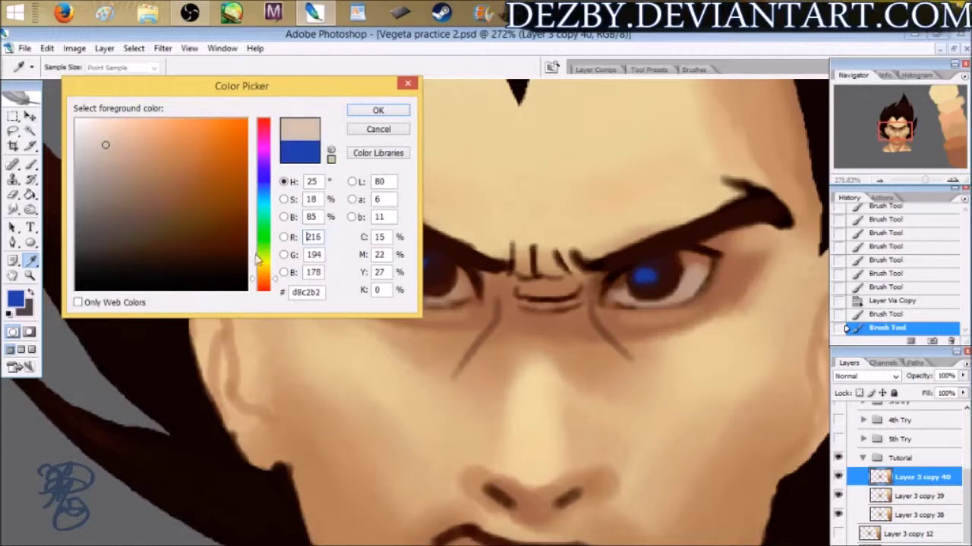
pyautogui.moveTo(274, 281); pyautogui.dragTo(275, 278)
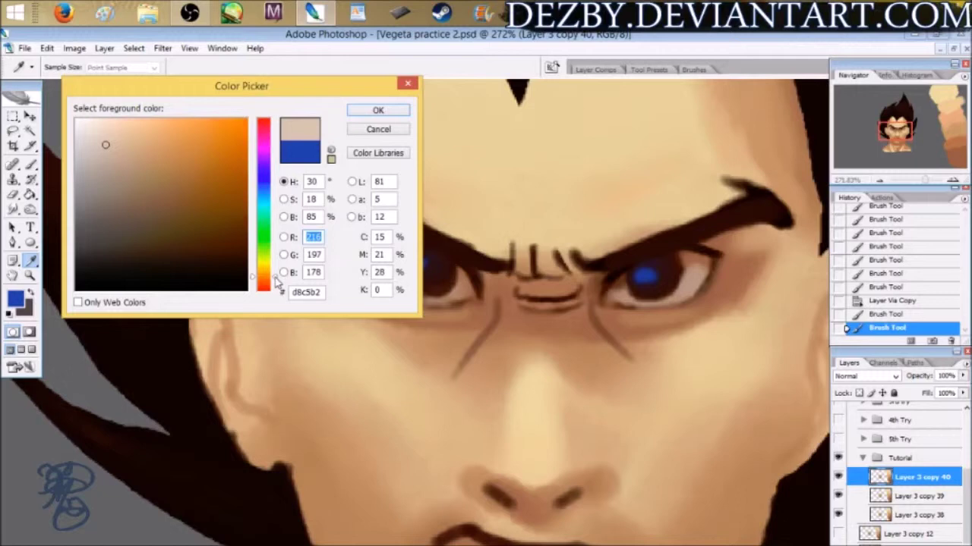
pyautogui.click(378, 112)
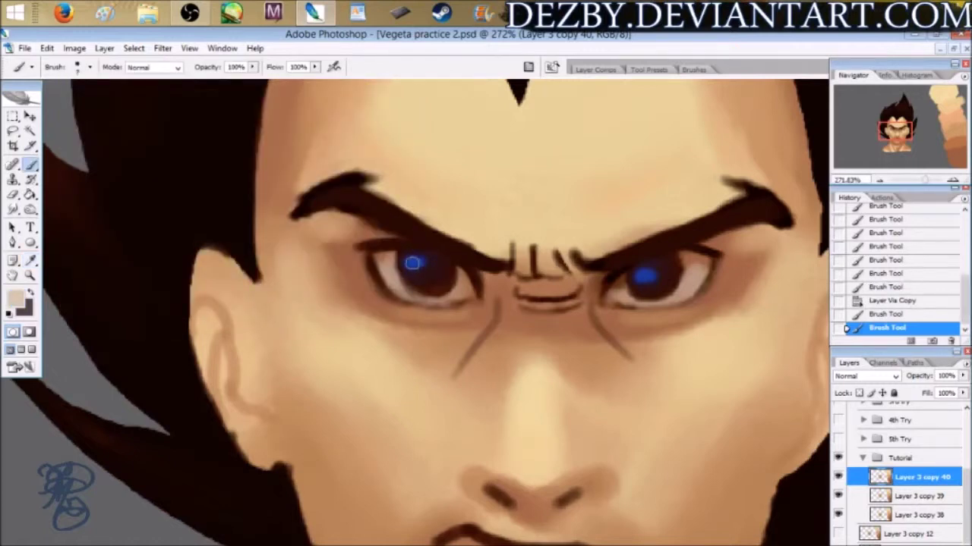
# Paint a small pale beige highlight inside the blue reflection of each iris on Layer 3 copy 40.
pyautogui.moveTo(408, 259); pyautogui.dragTo(425, 262)
pyautogui.hotkey('ctrl', 'z')
pyautogui.moveTo(422, 261); pyautogui.dragTo(416, 261)
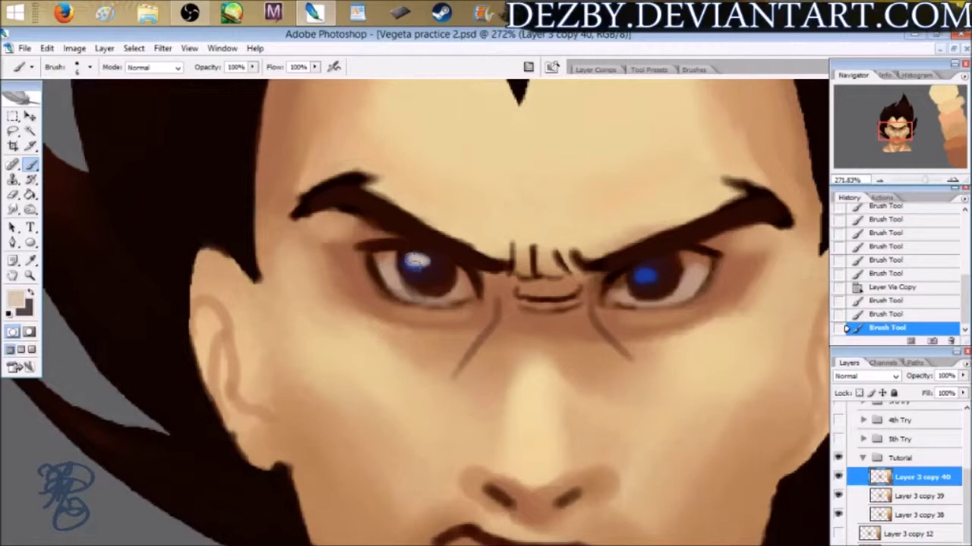
pyautogui.moveTo(642, 273); pyautogui.dragTo(647, 270)
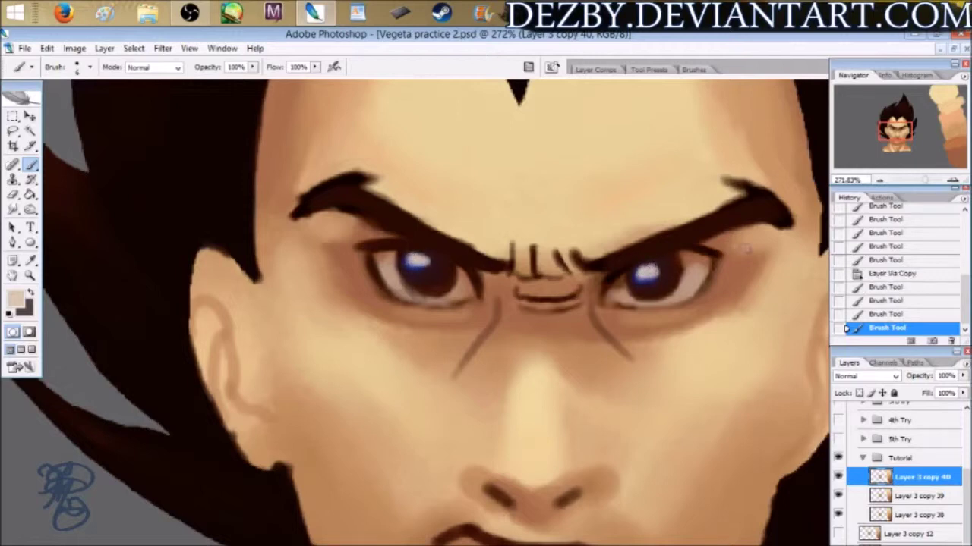
# Duplicate Layer 3 copy 40, sample the iris's dark brown and retouch the lower part of the left eye's iris.
pyautogui.moveTo(917, 181); pyautogui.dragTo(930, 189)
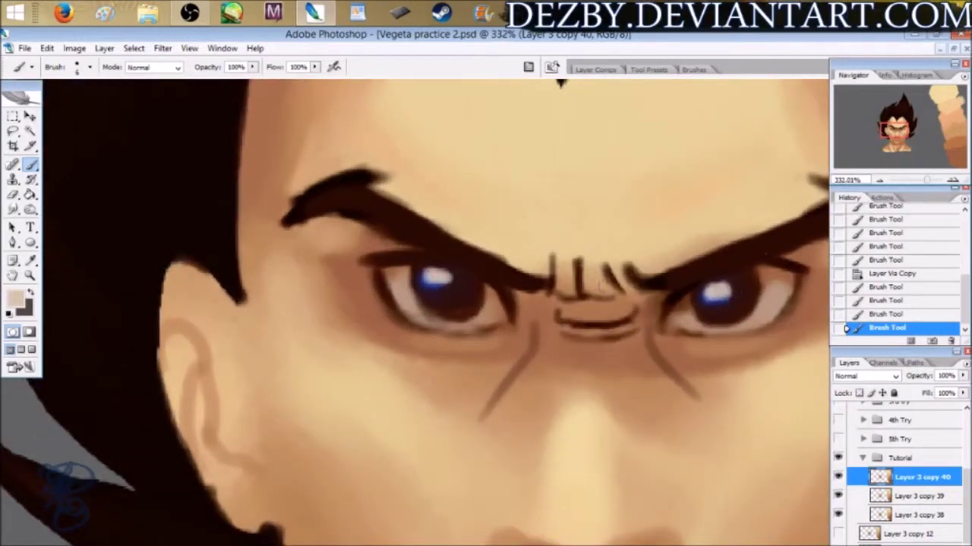
pyautogui.moveTo(925, 184); pyautogui.dragTo(924, 189)
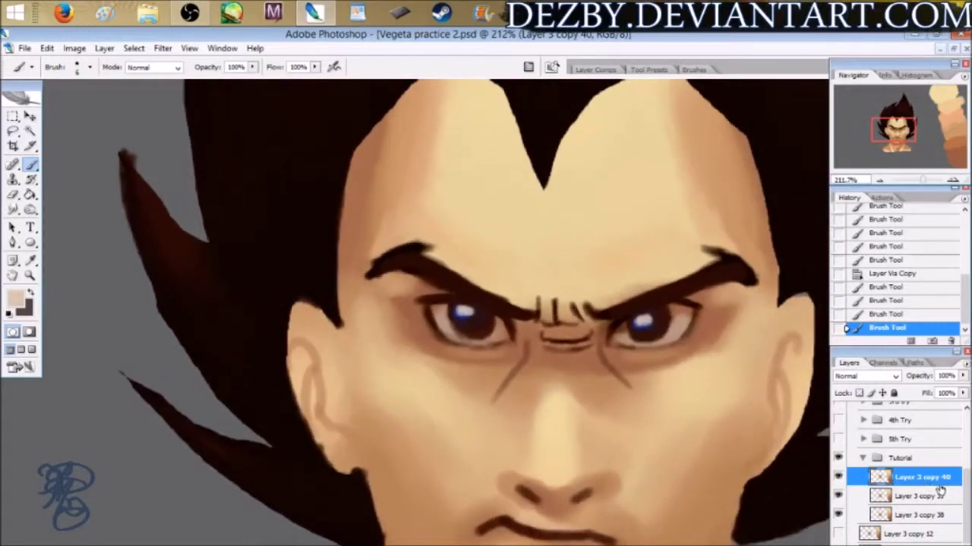
pyautogui.hotkey('ctrl', 'j')
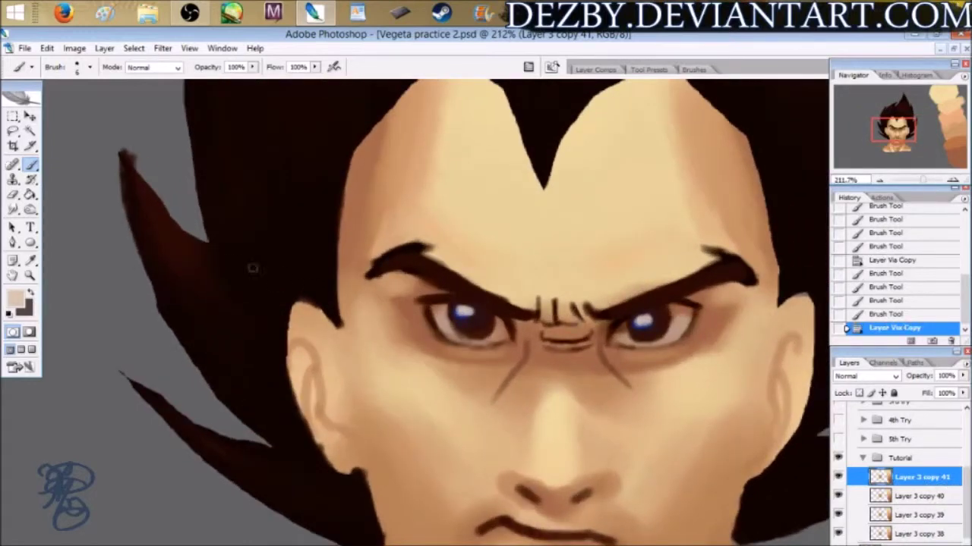
pyautogui.keyDown('alt'); pyautogui.click(474, 333); pyautogui.keyUp('alt')
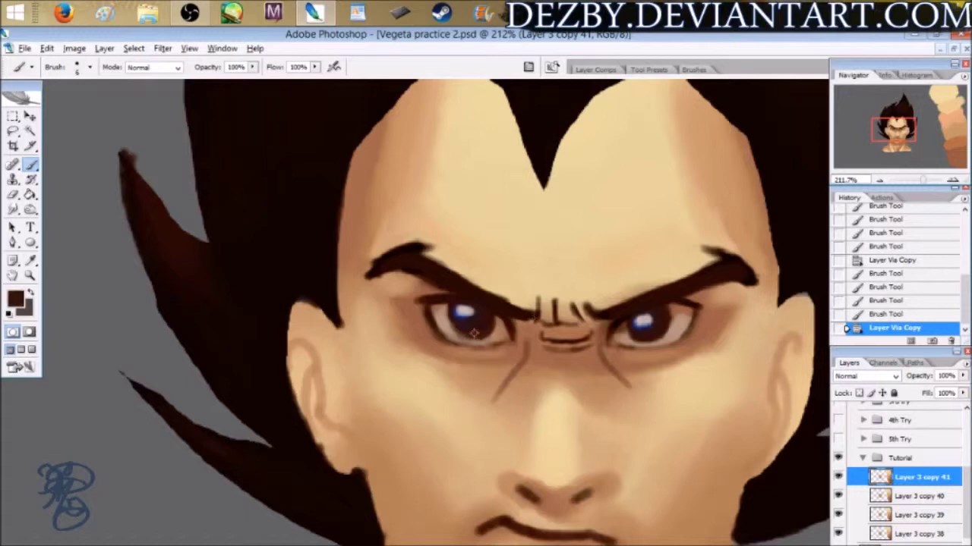
pyautogui.moveTo(453, 327); pyautogui.dragTo(474, 335)
pyautogui.moveTo(460, 327); pyautogui.dragTo(477, 333)
pyautogui.click(476, 333)
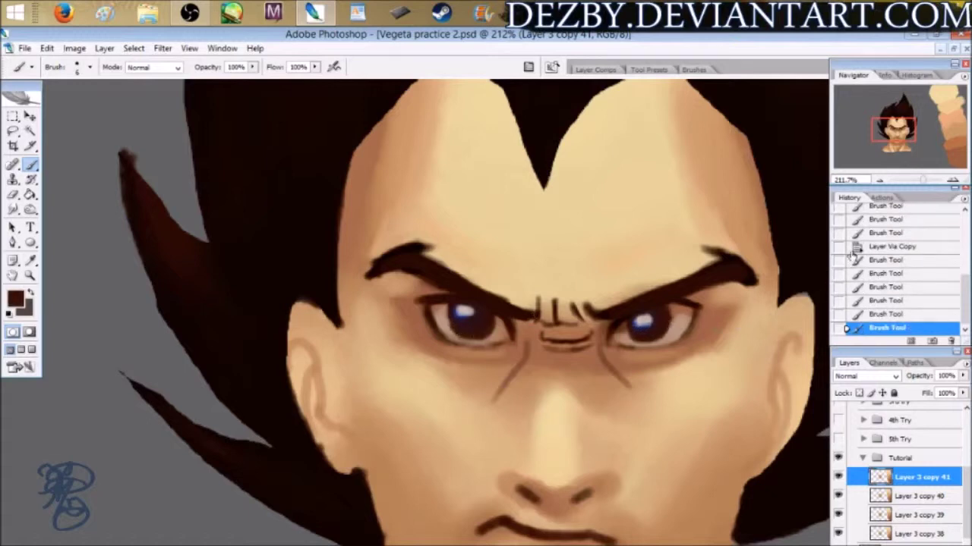
# Flip the canvas horizontally and back to check the eyes in mirror view.
pyautogui.moveTo(925, 181); pyautogui.dragTo(939, 185)
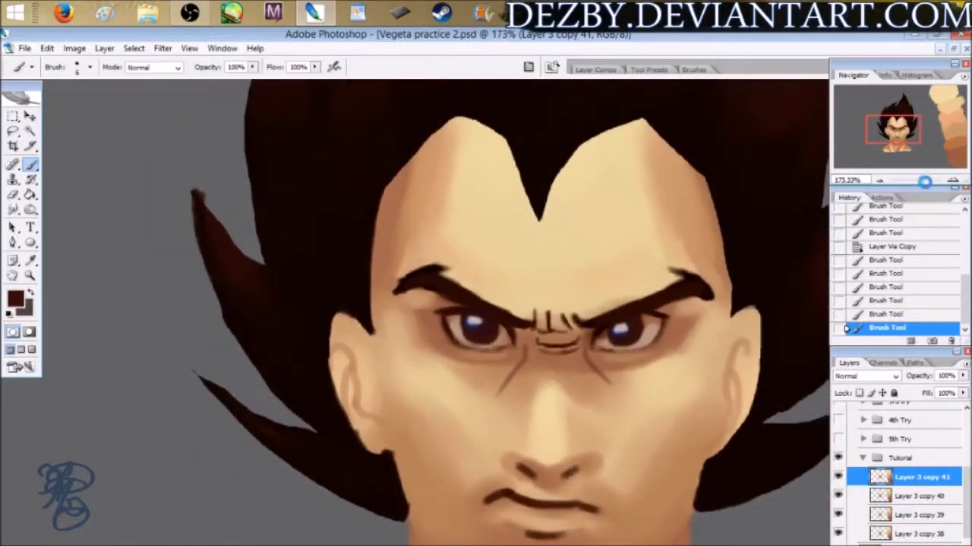
pyautogui.hotkey('ctrl', 'shift', 'h')
pyautogui.moveTo(920, 181)
pyautogui.mouseDown()
pyautogui.moveTo(912, 182)
pyautogui.moveTo(921, 182)
pyautogui.mouseUp()
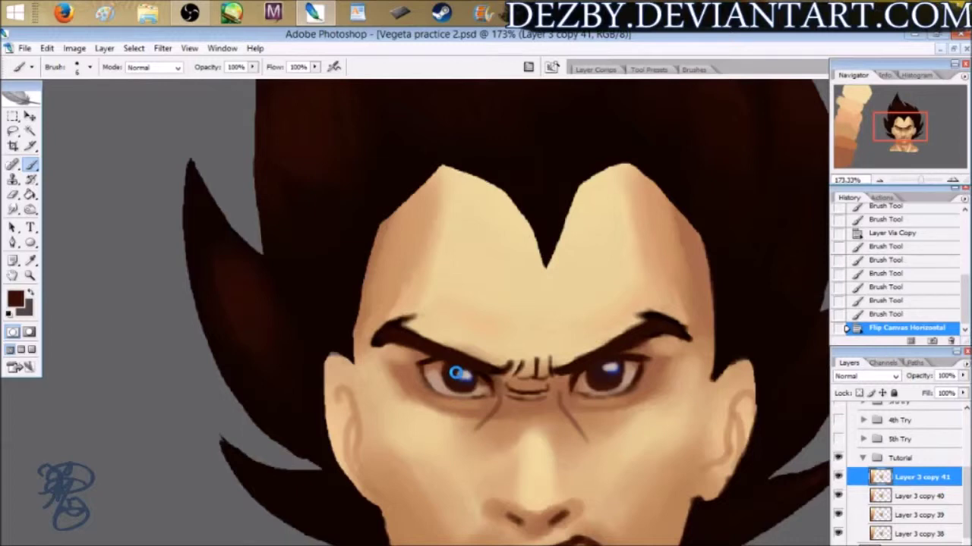
pyautogui.press('h')
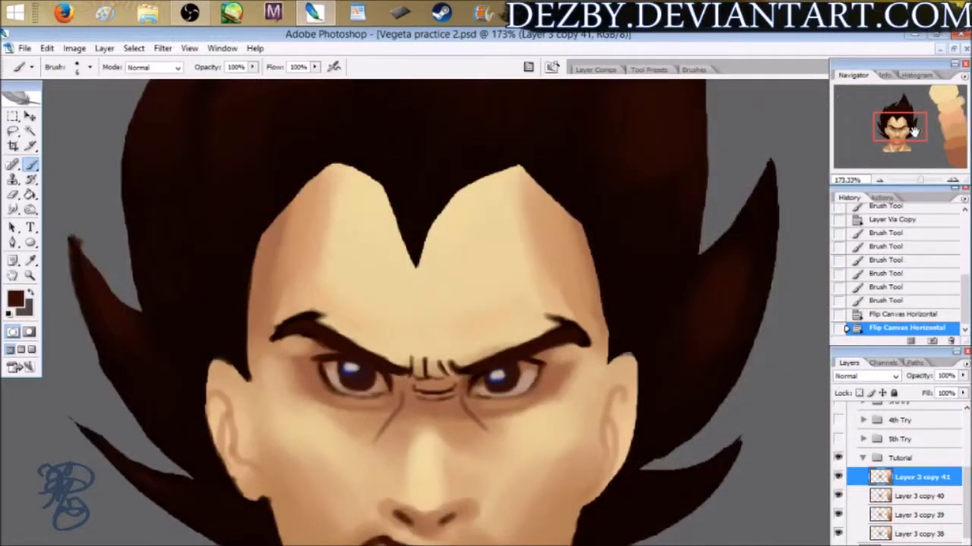
pyautogui.moveTo(914, 131); pyautogui.dragTo(911, 136)
pyautogui.moveTo(924, 184); pyautogui.dragTo(919, 181)
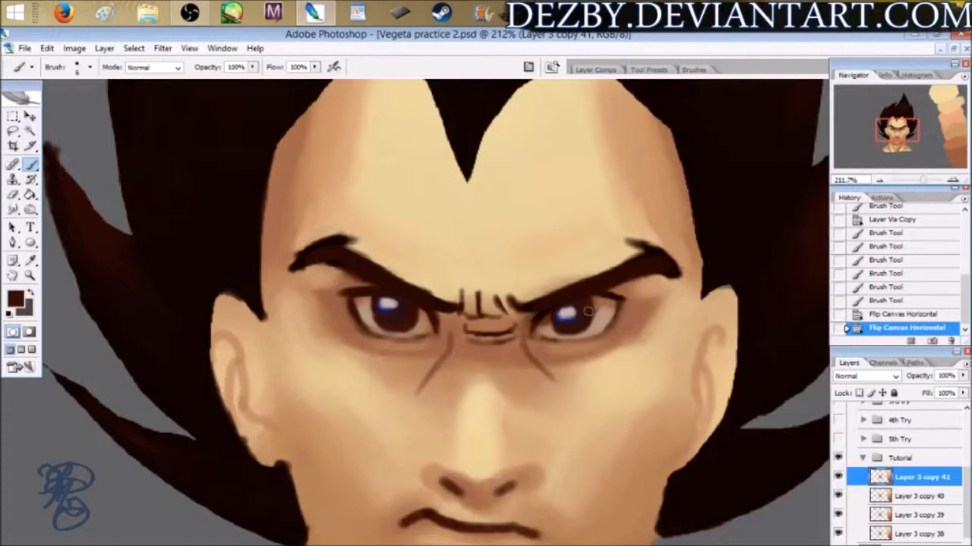
# Round off the lower edge of the right eye's iris with dark brown strokes on Layer 3 copy 41.
pyautogui.moveTo(590, 315); pyautogui.dragTo(594, 320)
pyautogui.moveTo(589, 314); pyautogui.dragTo(575, 329)
pyautogui.moveTo(566, 328); pyautogui.dragTo(558, 328)
pyautogui.click(558, 324)
pyautogui.click(557, 323)
pyautogui.click(555, 322)
pyautogui.click(553, 320)
pyautogui.click(552, 315)
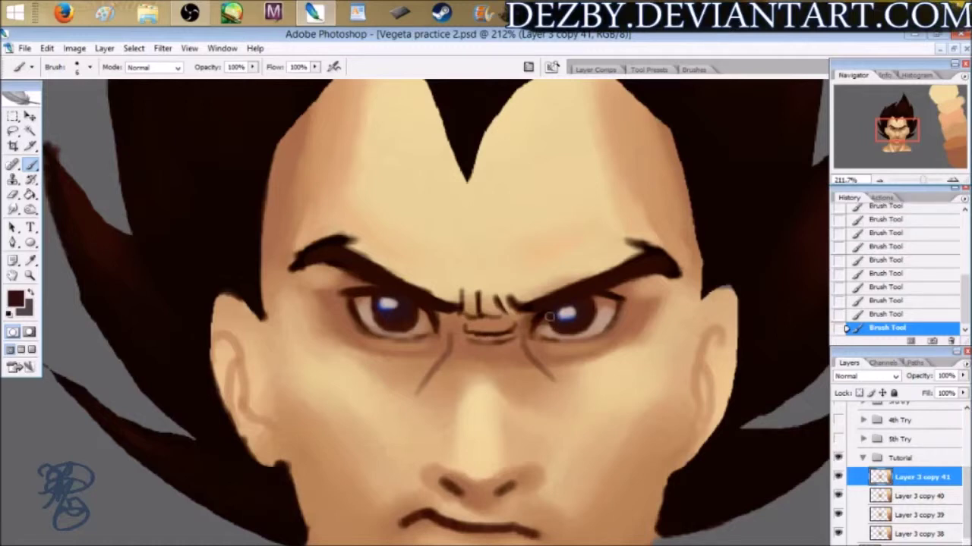
# Toggle Layer 3 copy 41 to compare its irises with Layer 3 copy 40, leaving Layer 3 copy 41 visible and selected.
pyautogui.moveTo(923, 180)
pyautogui.mouseDown()
pyautogui.moveTo(910, 179)
pyautogui.moveTo(926, 180)
pyautogui.mouseUp()
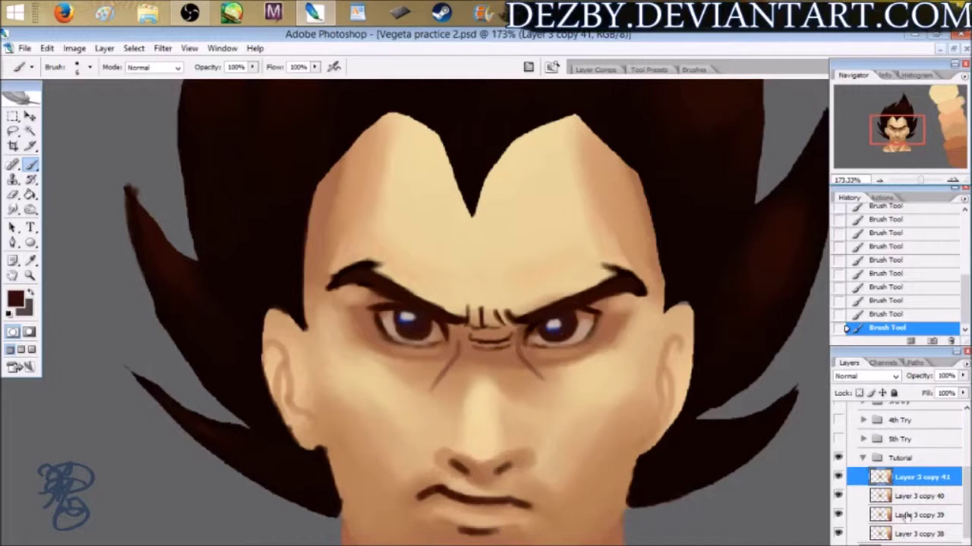
pyautogui.click(837, 477)
pyautogui.click(840, 478)
pyautogui.click(838, 477)
pyautogui.click(894, 497)
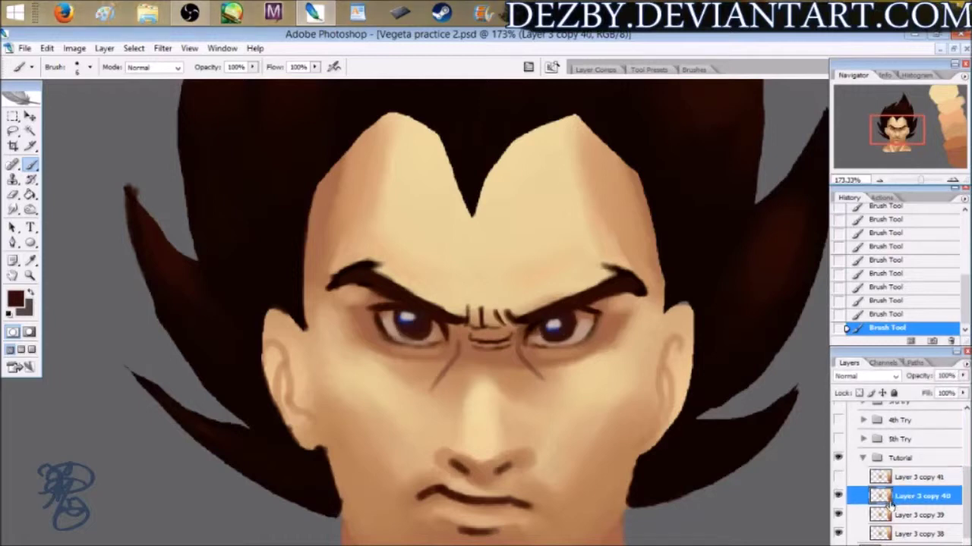
pyautogui.click(838, 477)
pyautogui.click(907, 478)
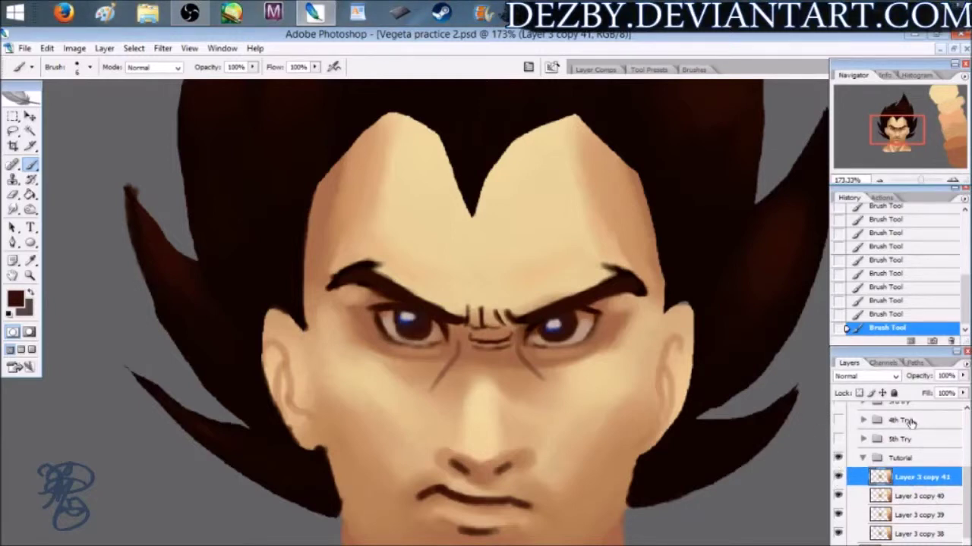
pyautogui.moveTo(920, 181); pyautogui.dragTo(921, 179)
pyautogui.moveTo(748, 394); pyautogui.dragTo(715, 374)
pyautogui.click(837, 478)
pyautogui.click(919, 494)
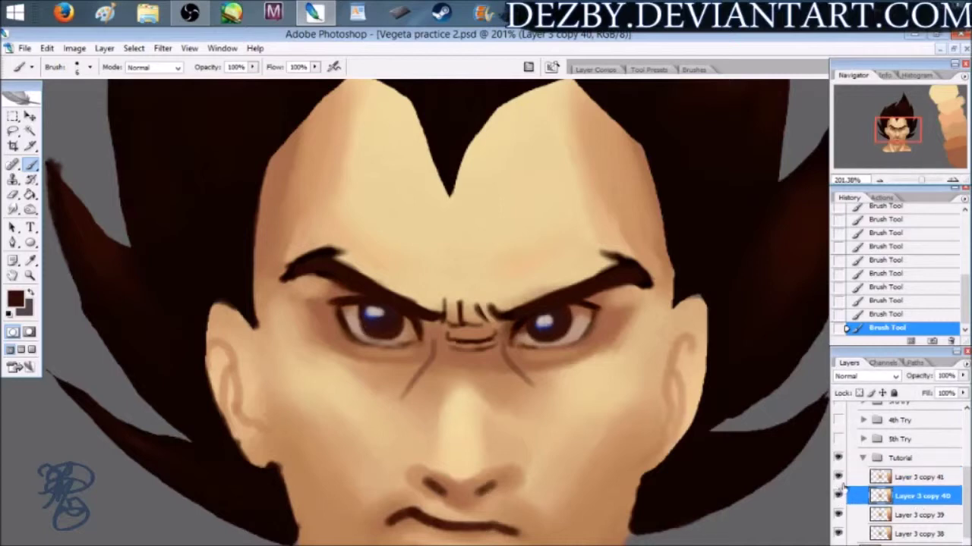
pyautogui.click(919, 478)
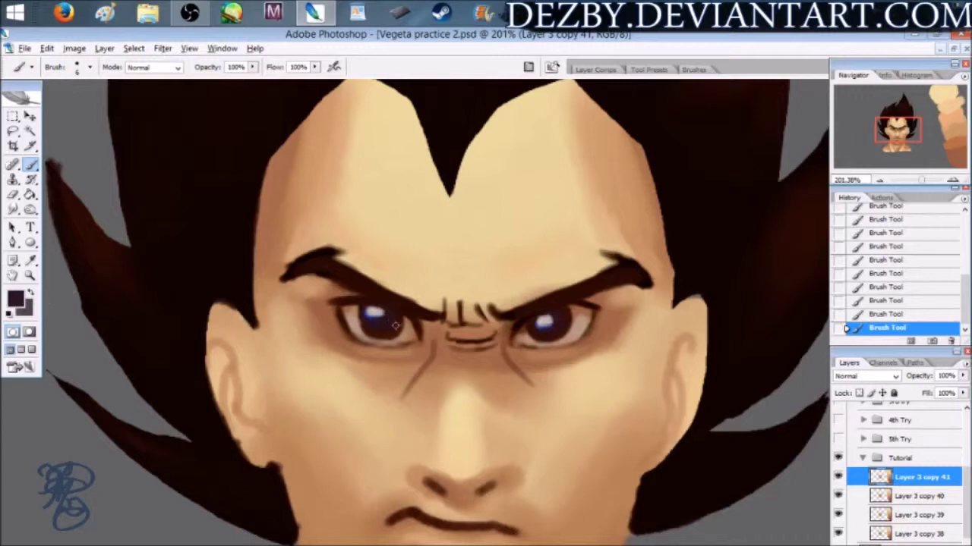
pyautogui.click(16, 301)
pyautogui.moveTo(114, 169)
pyautogui.mouseDown()
pyautogui.moveTo(126, 156)
pyautogui.moveTo(119, 168)
pyautogui.mouseUp()
pyautogui.moveTo(280, 290); pyautogui.dragTo(279, 290)
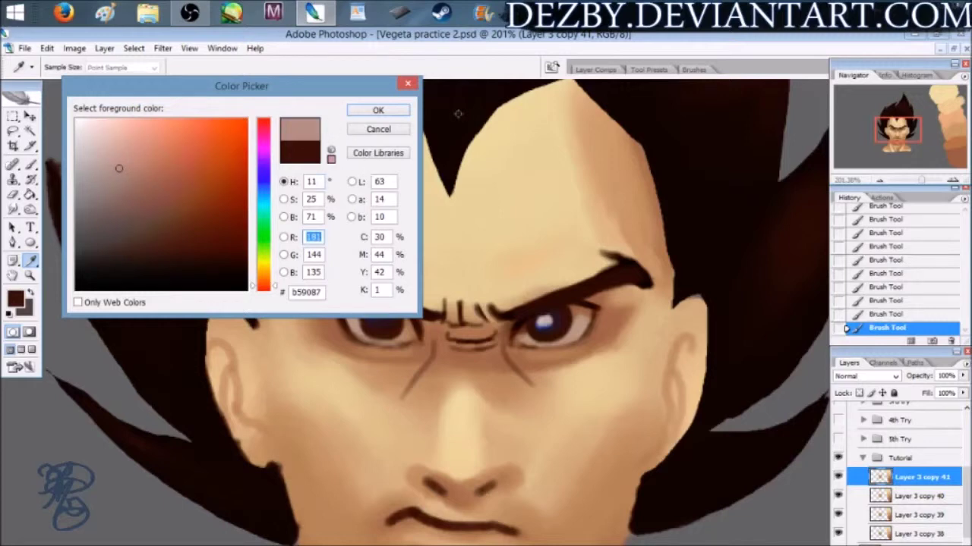
pyautogui.click(380, 130)
# Sample the white of the right eye and lighten it to beige #d1bea7 as the foreground colour.
pyautogui.keyDown('alt'); pyautogui.click(578, 332); pyautogui.keyUp('alt')
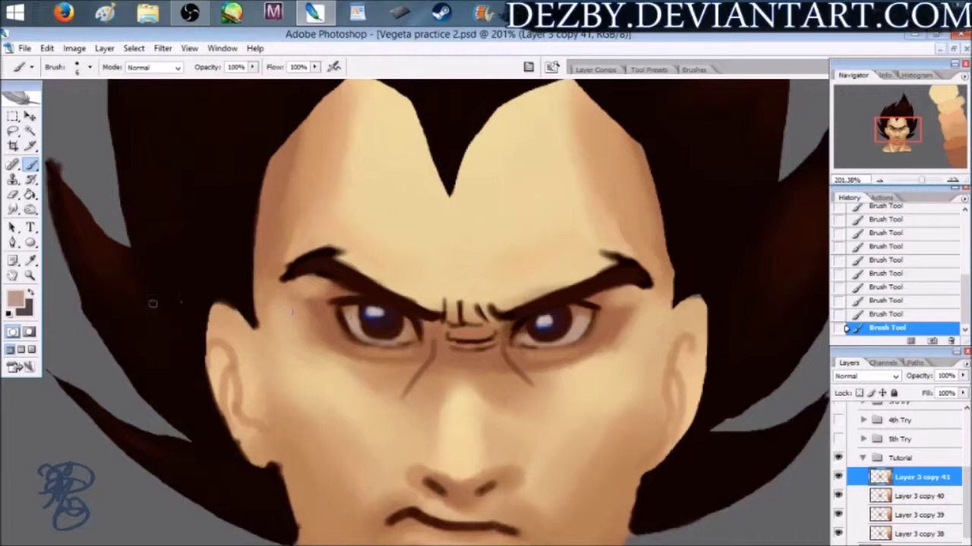
pyautogui.click(15, 299)
pyautogui.moveTo(121, 162)
pyautogui.mouseDown()
pyautogui.moveTo(109, 152)
pyautogui.moveTo(93, 160)
pyautogui.moveTo(113, 157)
pyautogui.moveTo(109, 150)
pyautogui.mouseUp()
pyautogui.moveTo(275, 284); pyautogui.dragTo(277, 277)
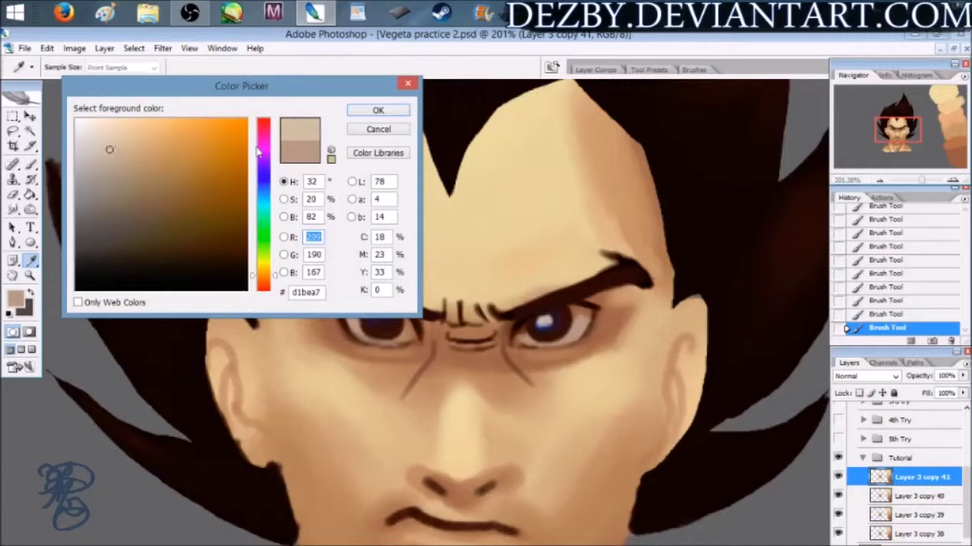
pyautogui.click(377, 110)
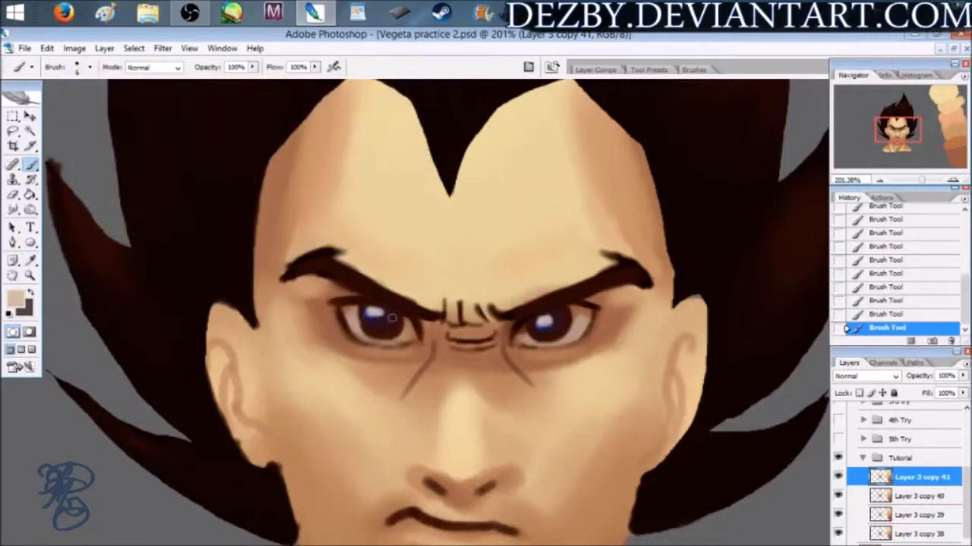
# Try shading around the left eye with the brush in Multiply mode at size 30, and lower the brush opacity to 50%.
pyautogui.click(150, 68)
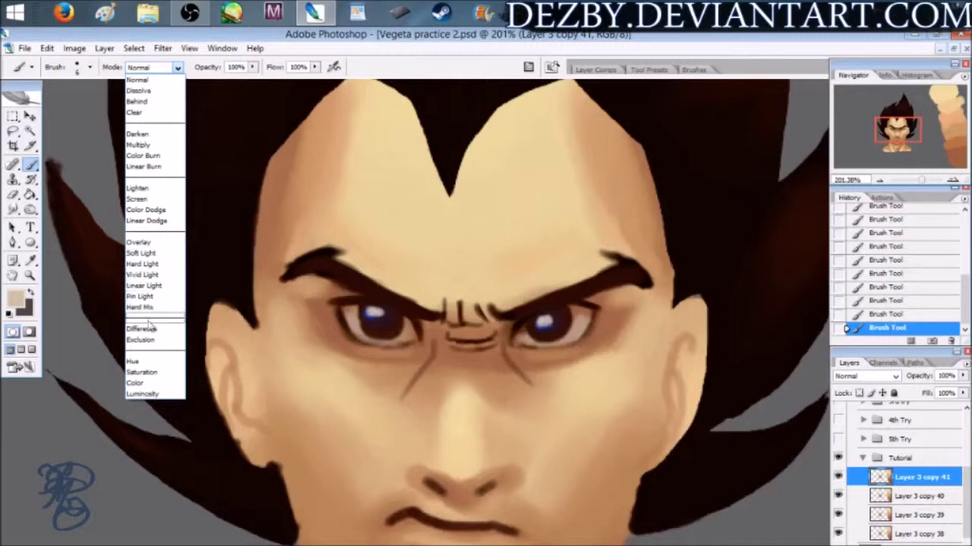
pyautogui.click(155, 145)
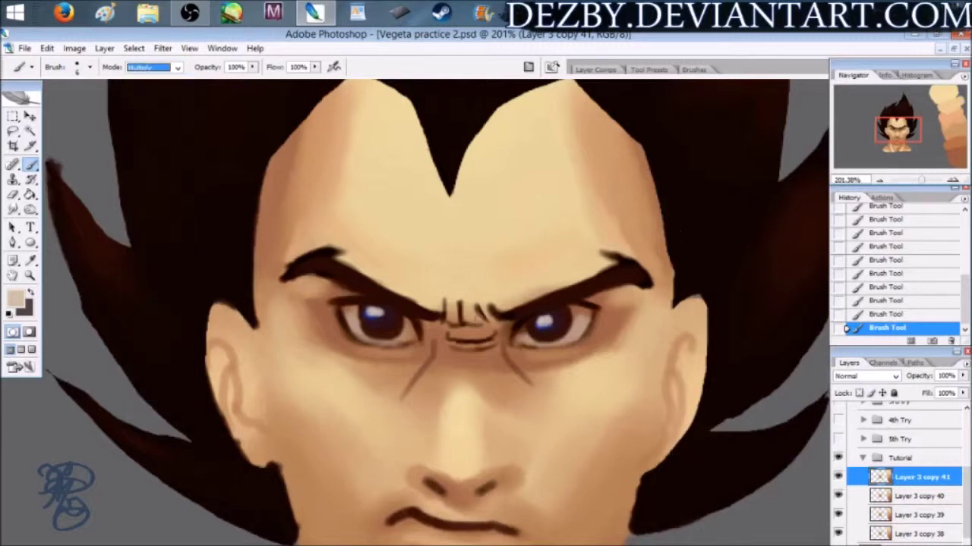
pyautogui.moveTo(449, 330); pyautogui.dragTo(476, 358)
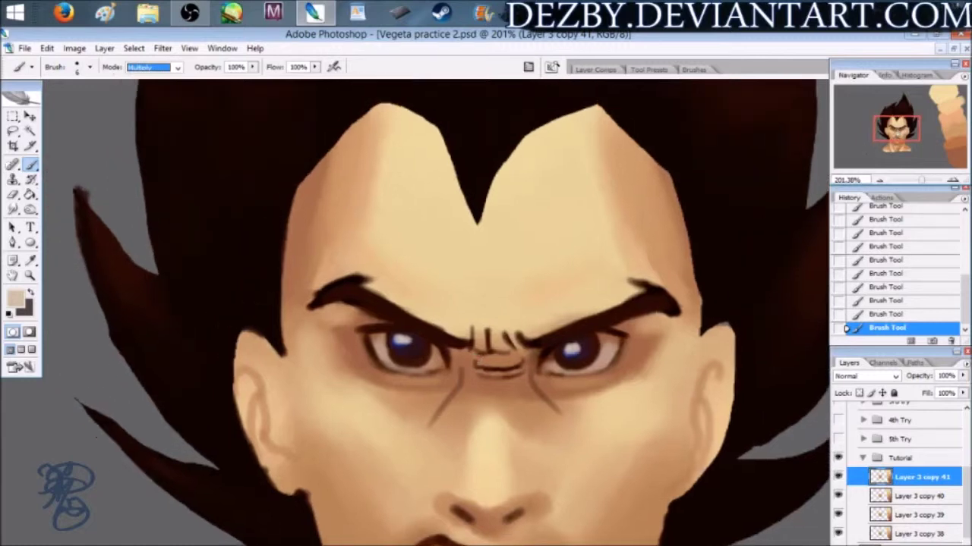
pyautogui.press('Return')
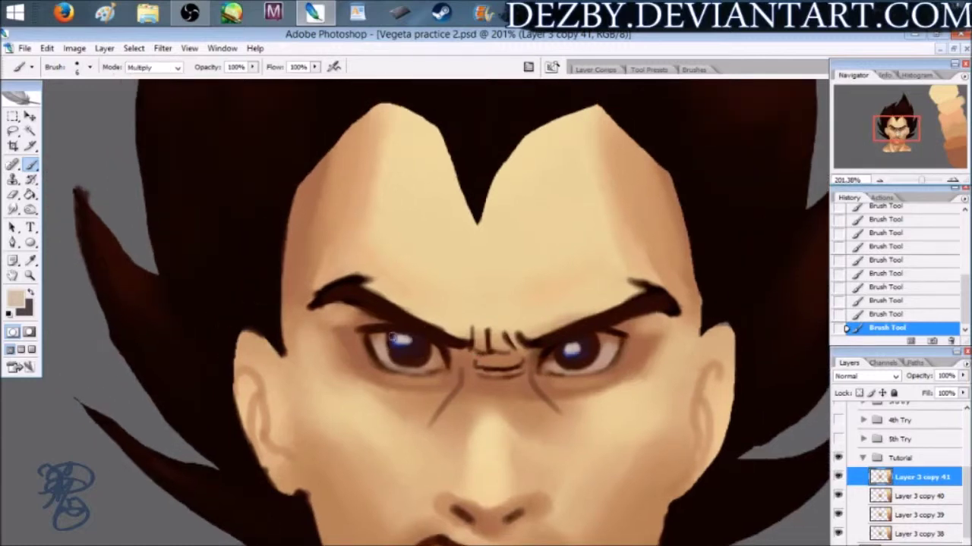
pyautogui.press(']')
pyautogui.press(']')
pyautogui.press(']')
pyautogui.press(']')
pyautogui.press(']')
pyautogui.press(']')
pyautogui.click(412, 334)
pyautogui.moveTo(371, 327)
pyautogui.mouseDown()
pyautogui.moveTo(340, 326)
pyautogui.moveTo(382, 340)
pyautogui.moveTo(405, 325)
pyautogui.moveTo(372, 325)
pyautogui.mouseUp()
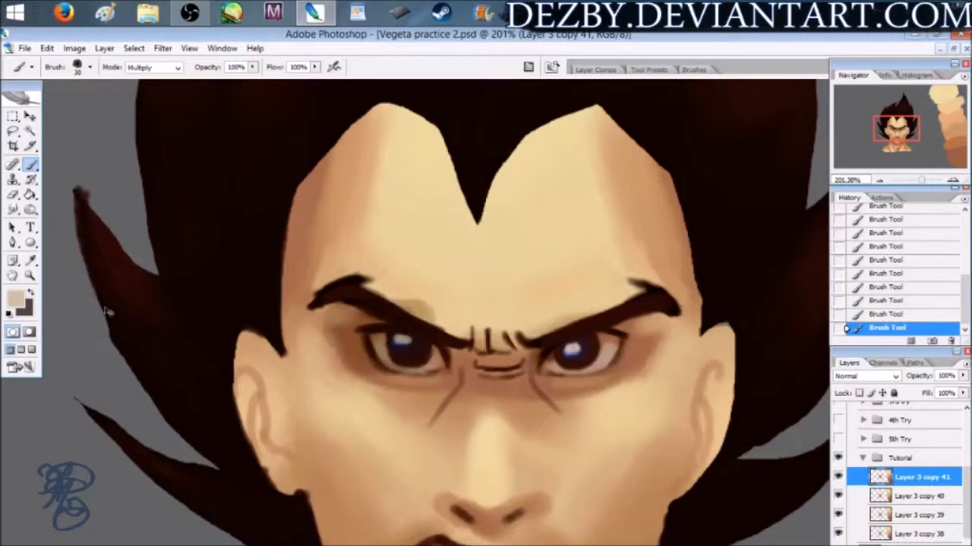
pyautogui.hotkey('ctrl', 'z')
pyautogui.click(16, 299)
pyautogui.click(396, 129)
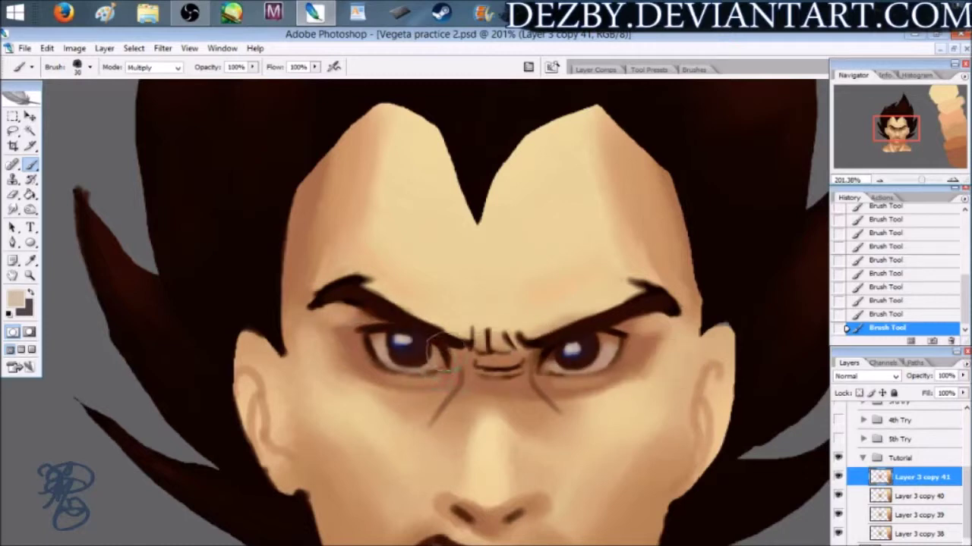
pyautogui.press('5')
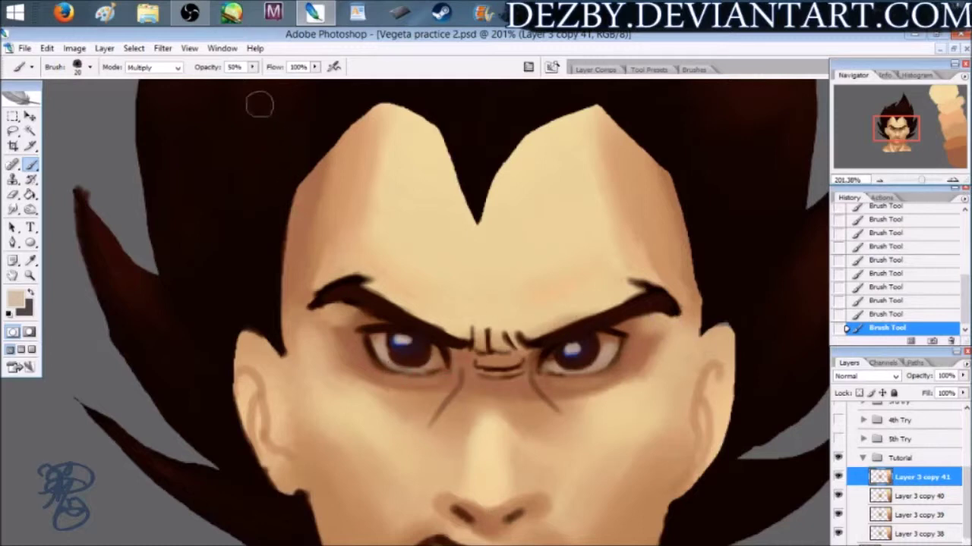
# Return the brush to Normal mode at 100% opacity and sample the dark brown at the left eye's outer edge.
pyautogui.click(152, 67)
pyautogui.click(148, 76)
pyautogui.click(243, 63)
pyautogui.write('100')
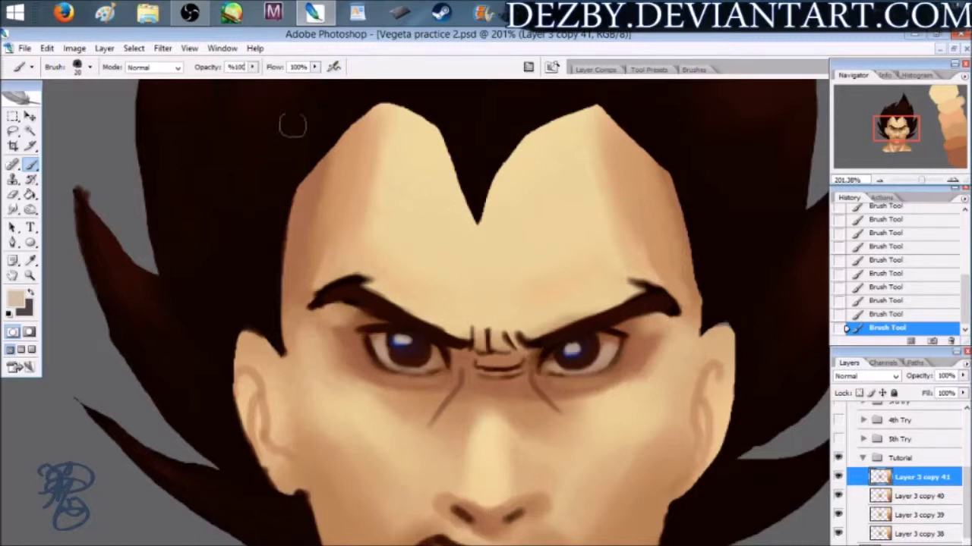
pyautogui.press('BackSpace')
pyautogui.press('BackSpace')
pyautogui.press('BackSpace')
pyautogui.press('BackSpace')
pyautogui.write('100')
pyautogui.keyDown('alt'); pyautogui.click(364, 353); pyautogui.keyUp('alt')
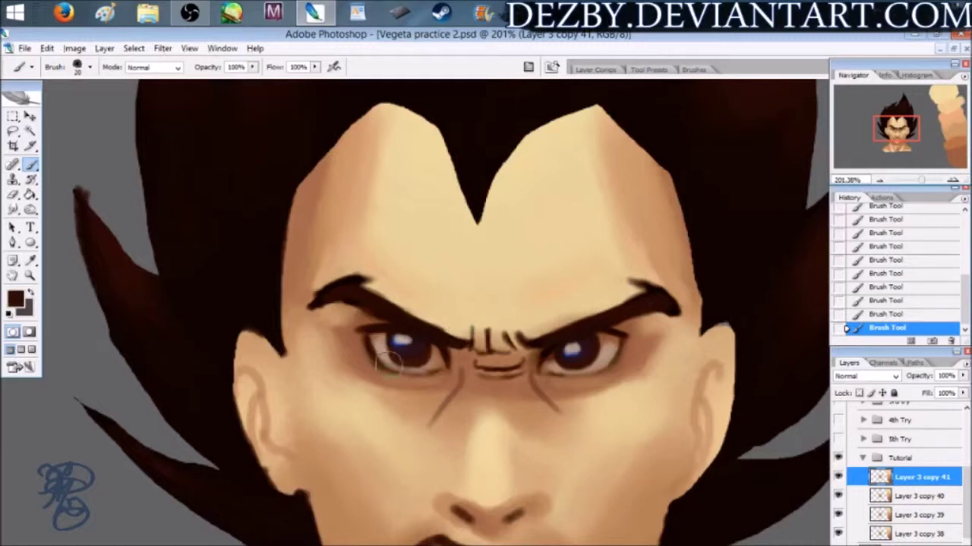
# Reduce the brush to size 10 and paint dark brown outlines along the lower edges of both eyes.
pyautogui.press('[')
pyautogui.moveTo(376, 361)
pyautogui.mouseDown()
pyautogui.moveTo(396, 371)
pyautogui.moveTo(446, 366)
pyautogui.moveTo(391, 372)
pyautogui.moveTo(380, 366)
pyautogui.moveTo(447, 368)
pyautogui.mouseUp()
pyautogui.moveTo(539, 372)
pyautogui.mouseDown()
pyautogui.moveTo(585, 379)
pyautogui.moveTo(600, 370)
pyautogui.moveTo(589, 381)
pyautogui.moveTo(587, 362)
pyautogui.moveTo(550, 372)
pyautogui.moveTo(604, 369)
pyautogui.moveTo(620, 346)
pyautogui.moveTo(577, 375)
pyautogui.mouseUp()
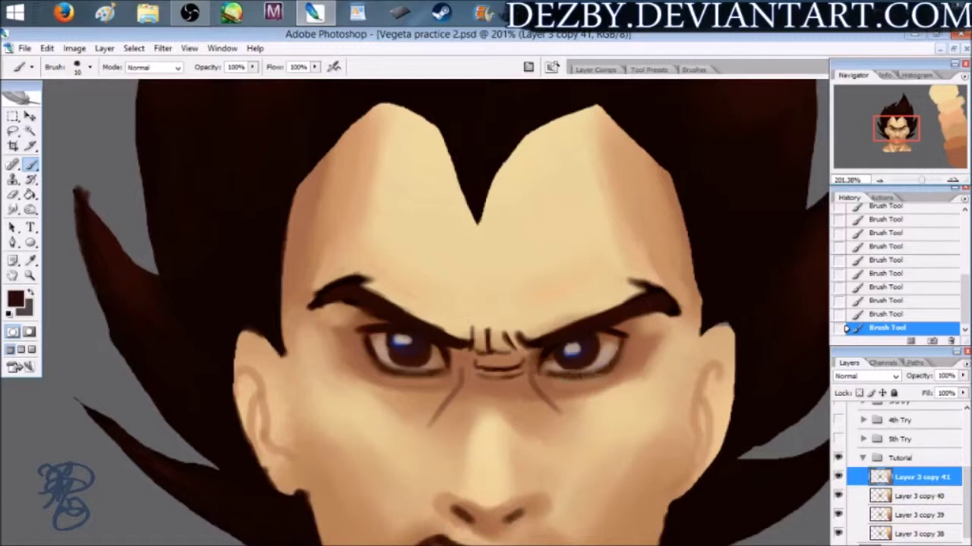
# Draw thin dark crease lines above the outer corners of both eyes with a finer brush.
pyautogui.press('[')
pyautogui.press('[')
pyautogui.press('[')
pyautogui.press('[')
pyautogui.press('[')
pyautogui.moveTo(390, 321); pyautogui.dragTo(342, 319)
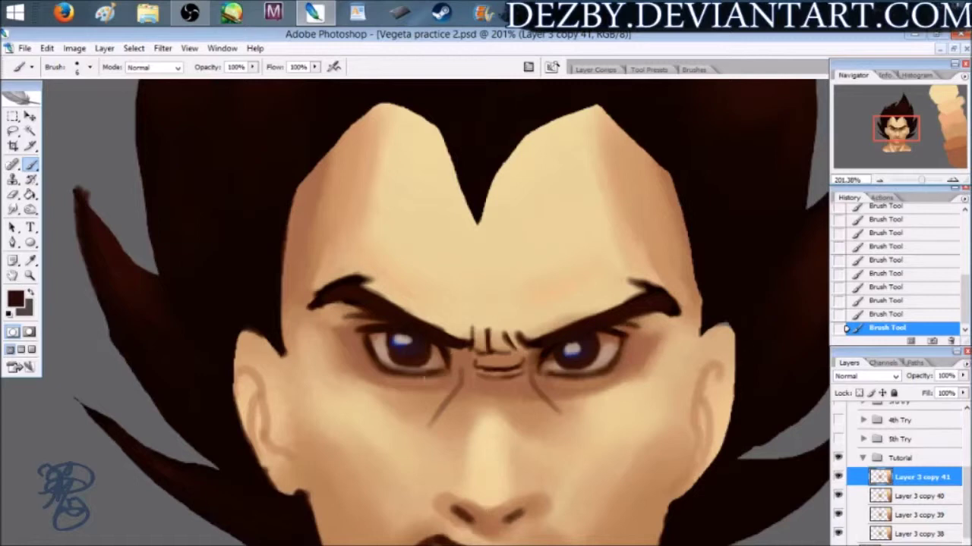
# At 50% brush opacity, paint small highlights in both inner eye corners and touch up the right eye's outer corner using sampled skin tones.
pyautogui.keyDown('alt'); pyautogui.click(463, 301); pyautogui.keyUp('alt')
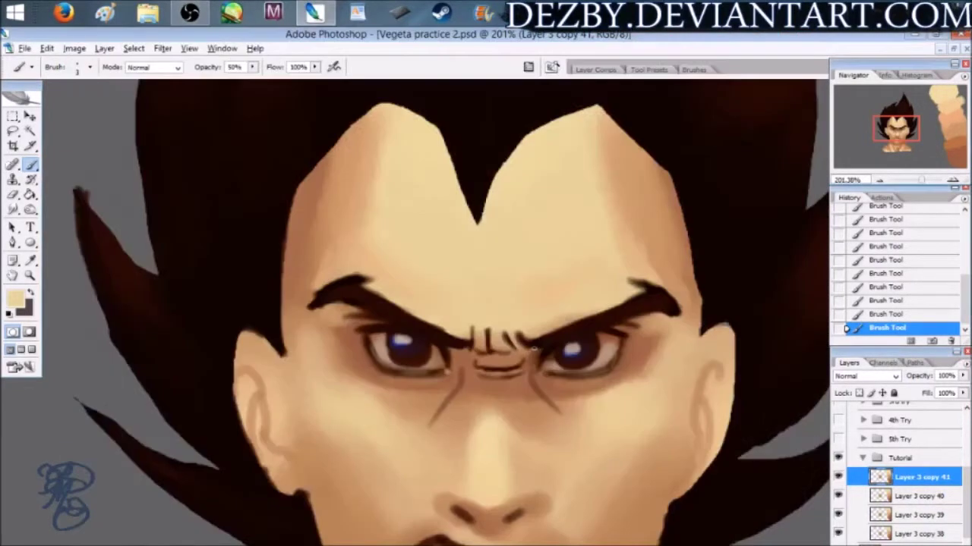
pyautogui.moveTo(897, 131); pyautogui.dragTo(897, 137)
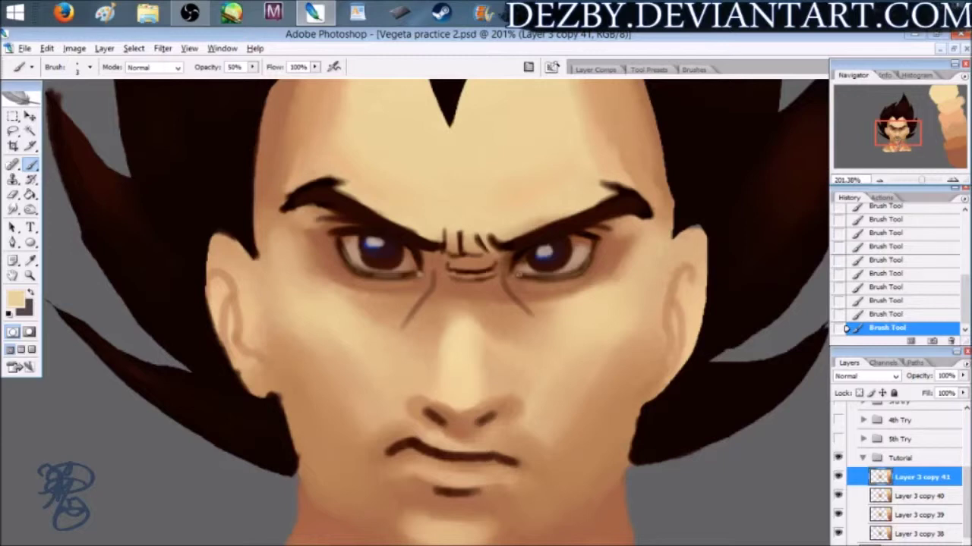
pyautogui.keyDown('alt'); pyautogui.click(515, 274); pyautogui.keyUp('alt')
pyautogui.keyDown('alt'); pyautogui.click(604, 315); pyautogui.keyUp('alt')
pyautogui.moveTo(430, 282); pyautogui.dragTo(392, 313)
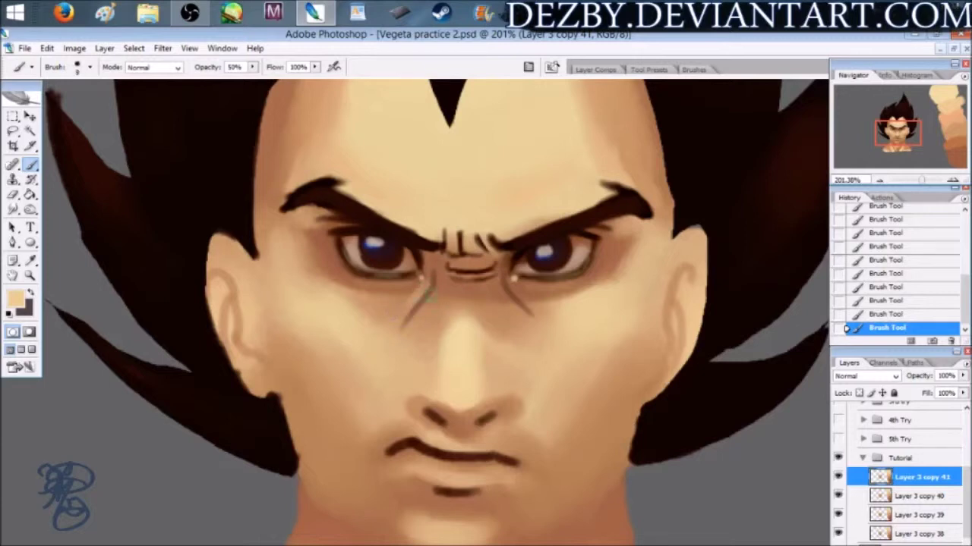
pyautogui.hotkey('ctrl', 'z')
pyautogui.moveTo(431, 278); pyautogui.dragTo(412, 306)
pyautogui.moveTo(512, 281); pyautogui.dragTo(535, 306)
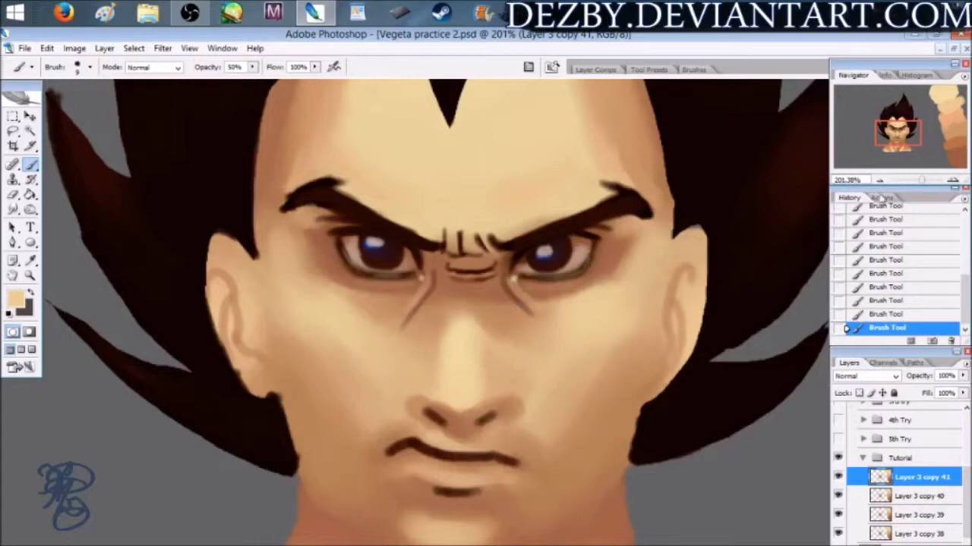
pyautogui.keyDown('alt'); pyautogui.click(636, 247); pyautogui.keyUp('alt')
pyautogui.moveTo(634, 246); pyautogui.dragTo(603, 233)
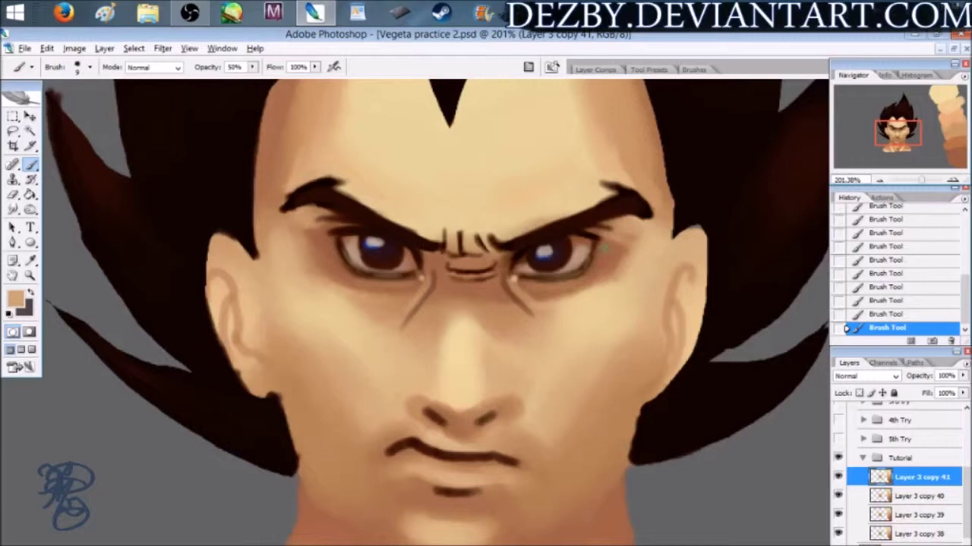
# Sample the brown shadow beside the right eye and set the brush mode to Multiply.
pyautogui.keyDown('alt'); pyautogui.click(612, 254); pyautogui.keyUp('alt')
pyautogui.click(163, 48)
pyautogui.moveTo(117, 52)
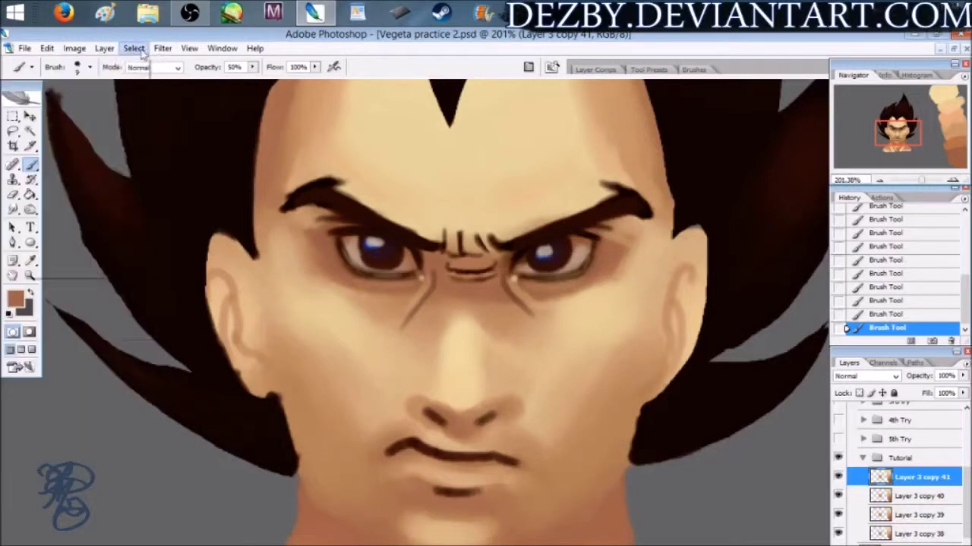
pyautogui.click(351, 51)
pyautogui.click(143, 68)
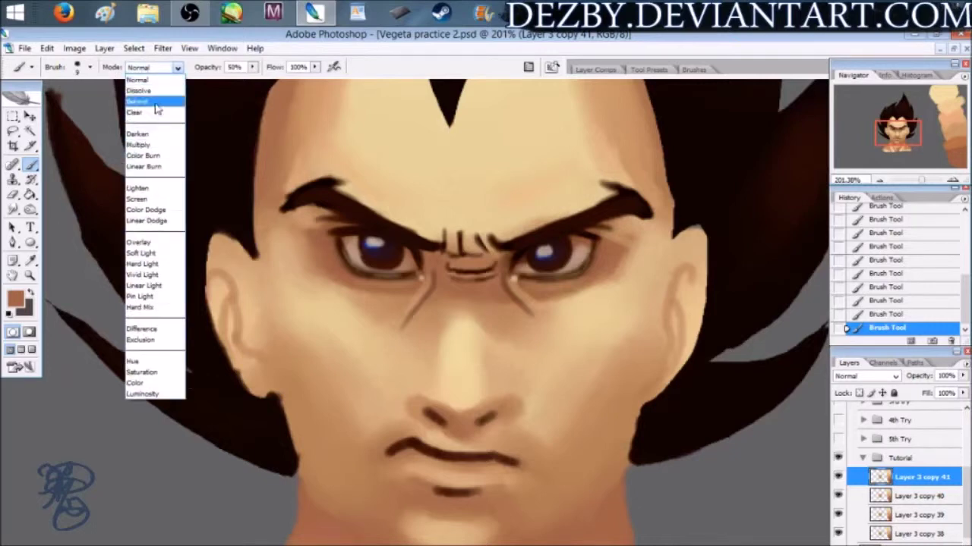
pyautogui.click(138, 145)
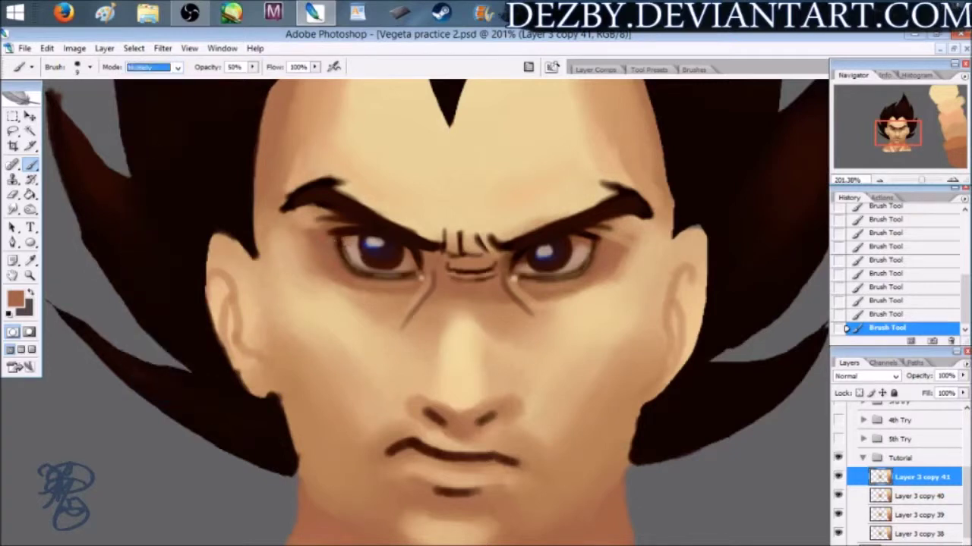
# Enlarge the brush to size 40 and deepen the shadows around the inner and outer corners of both eyes.
pyautogui.click(341, 238)
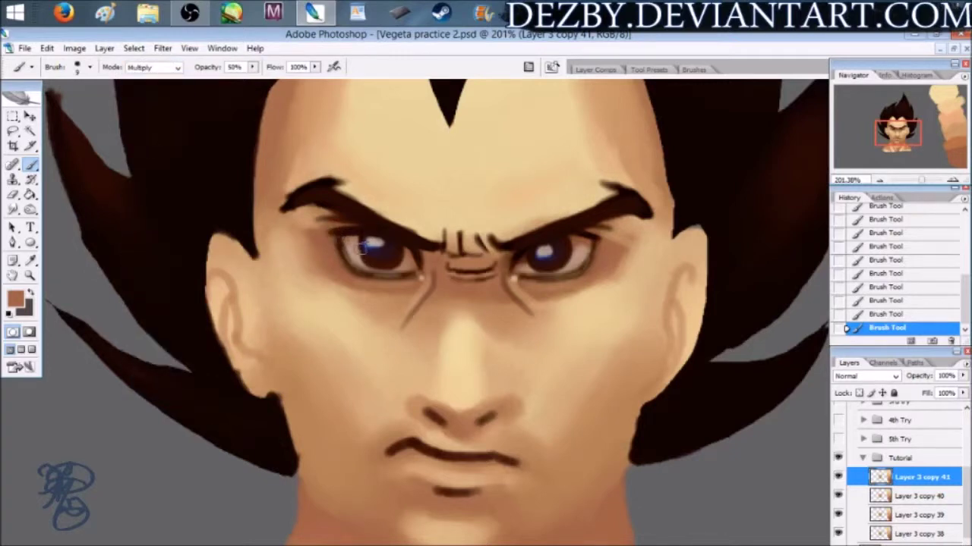
pyautogui.press(']')
pyautogui.press(']')
pyautogui.press(']')
pyautogui.press(']')
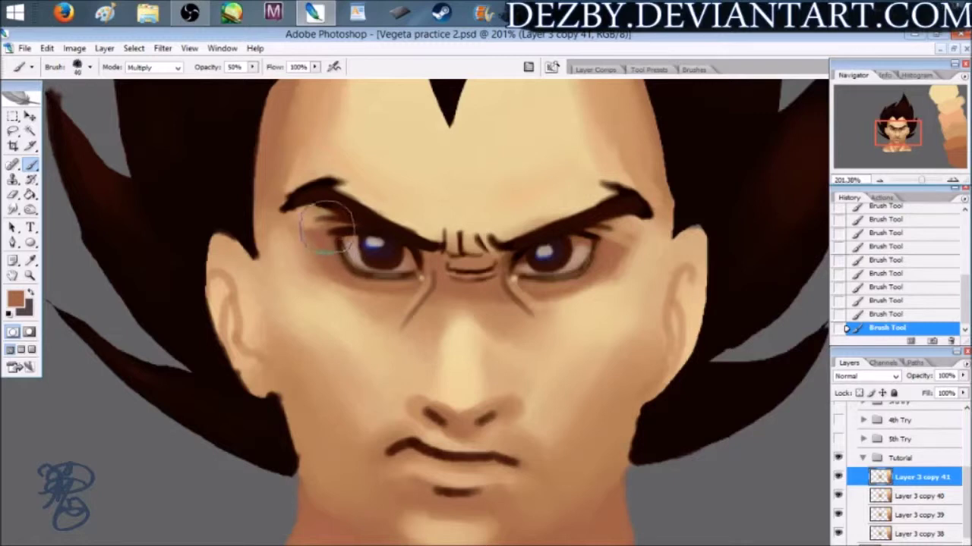
pyautogui.click(338, 236)
pyautogui.click(431, 269)
pyautogui.click(505, 275)
pyautogui.click(595, 253)
pyautogui.click(603, 240)
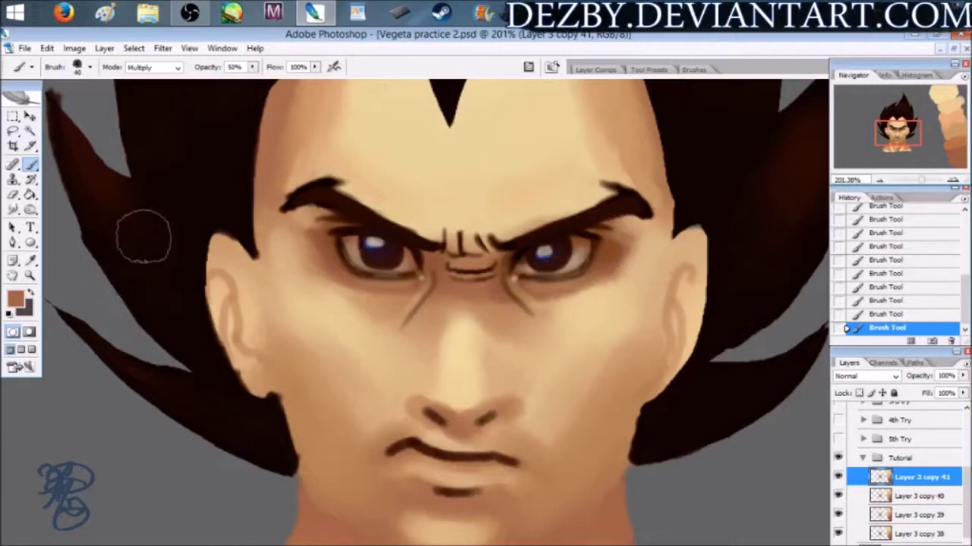
# Switch the brush to Overlay mode and set the foreground colour to pink #ce9191.
pyautogui.click(141, 68)
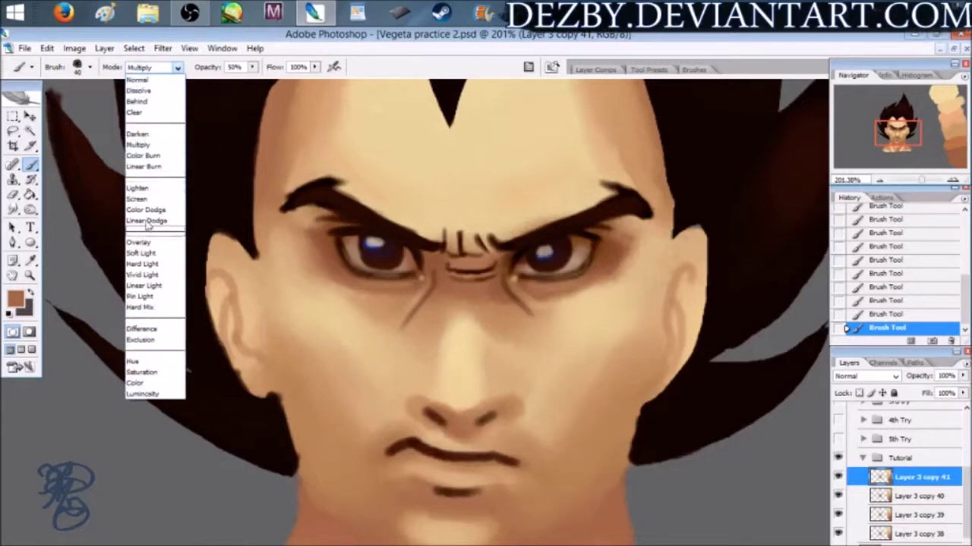
pyautogui.click(149, 252)
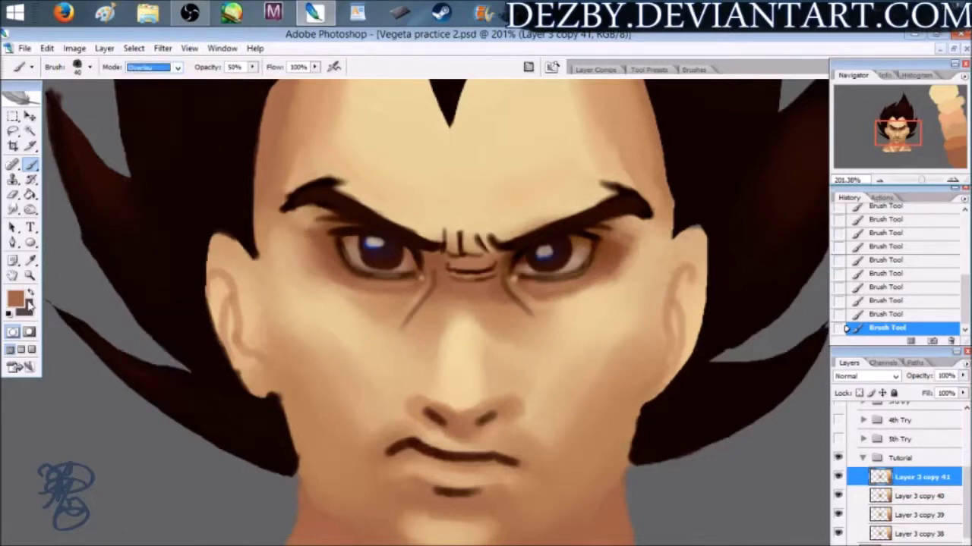
pyautogui.click(15, 298)
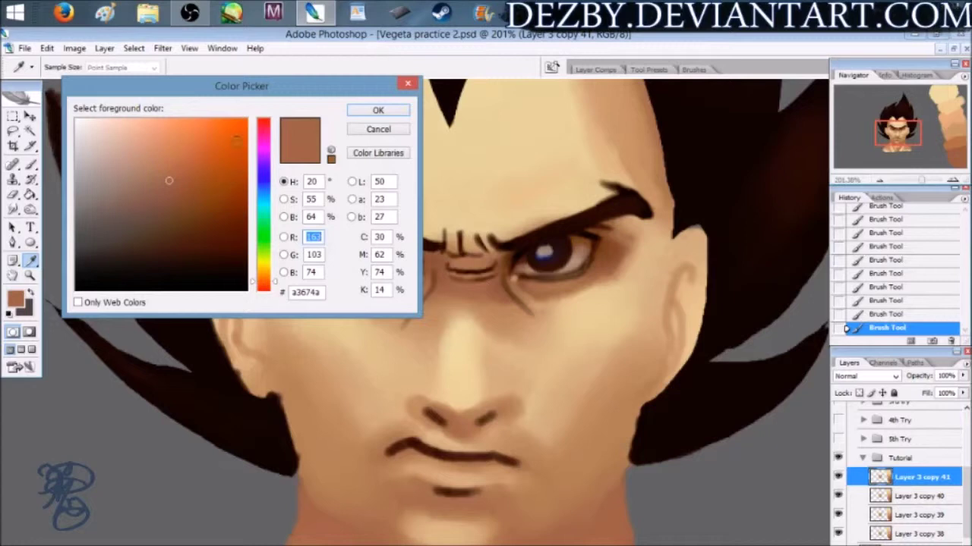
pyautogui.moveTo(168, 180); pyautogui.dragTo(129, 154)
pyautogui.click(264, 150)
pyautogui.moveTo(263, 150); pyautogui.dragTo(266, 293)
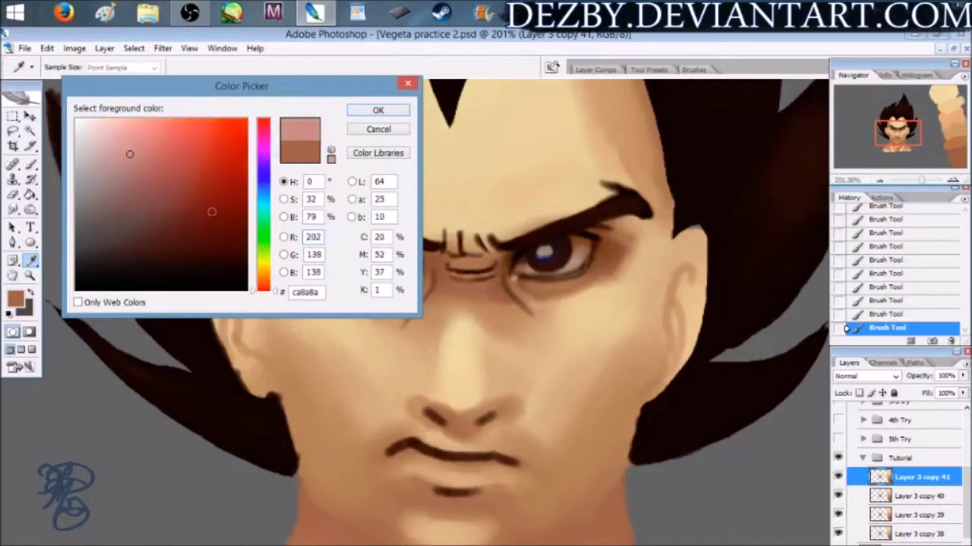
pyautogui.moveTo(129, 154); pyautogui.dragTo(126, 152)
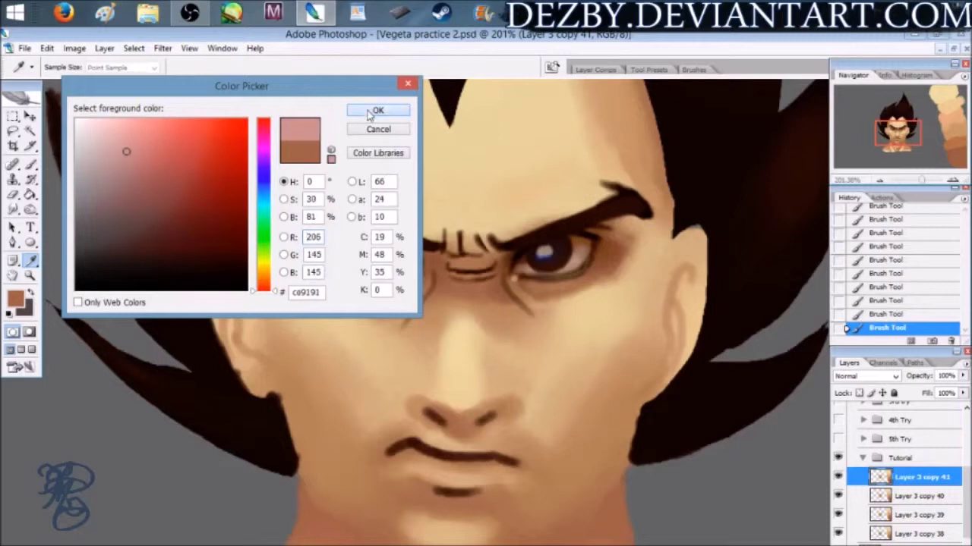
pyautogui.click(378, 110)
# Tint the whites of both eyes pink with the brush at size 20, and reduce the brush to size 10.
pyautogui.moveTo(567, 255); pyautogui.dragTo(578, 271)
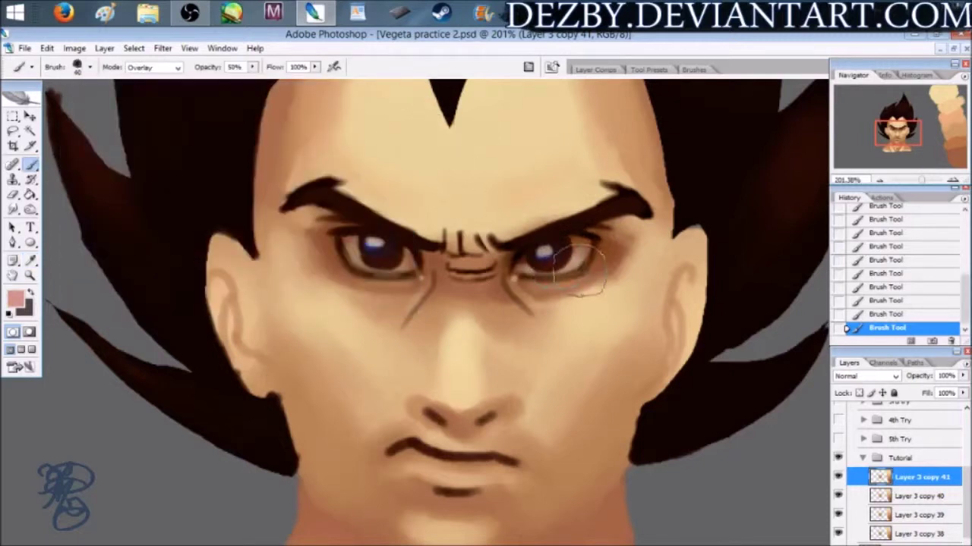
pyautogui.press('[')
pyautogui.press('[')
pyautogui.press('[')
pyautogui.press('[')
pyautogui.moveTo(585, 254)
pyautogui.mouseDown()
pyautogui.moveTo(571, 263)
pyautogui.moveTo(596, 248)
pyautogui.moveTo(574, 262)
pyautogui.moveTo(587, 262)
pyautogui.moveTo(586, 254)
pyautogui.moveTo(520, 272)
pyautogui.mouseUp()
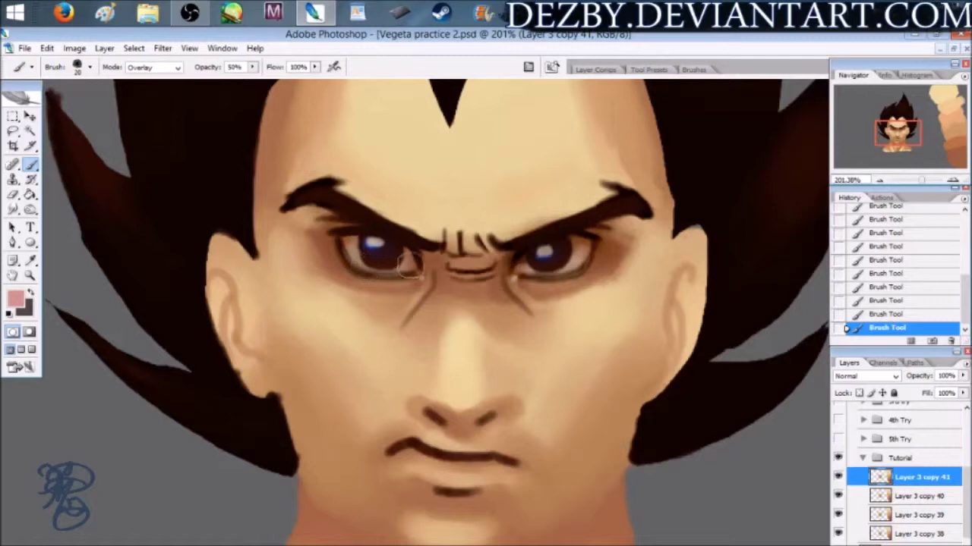
pyautogui.moveTo(351, 263); pyautogui.dragTo(413, 271)
pyautogui.press('[')
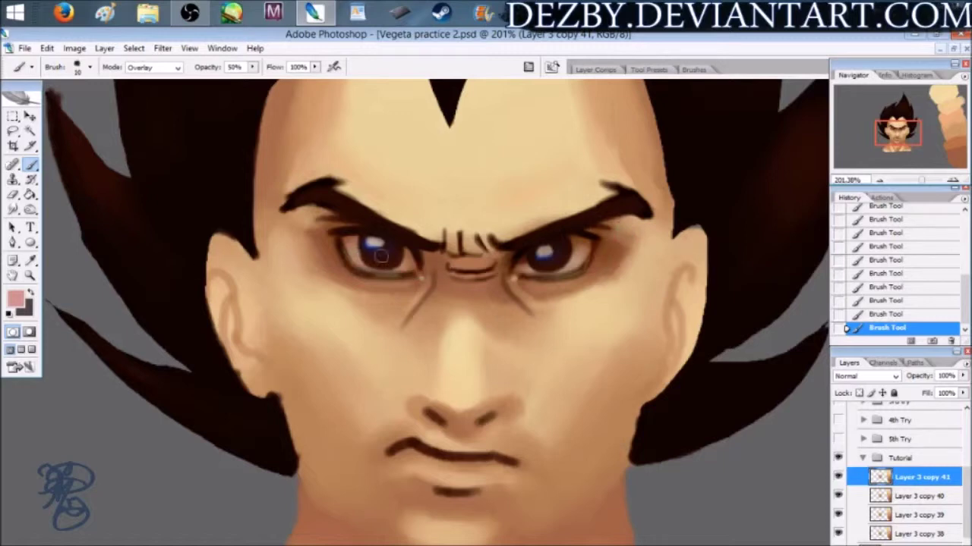
# Return the brush to Normal mode, pick a darker, duller pink, and paint it over the whites of the eyes.
pyautogui.click(152, 67)
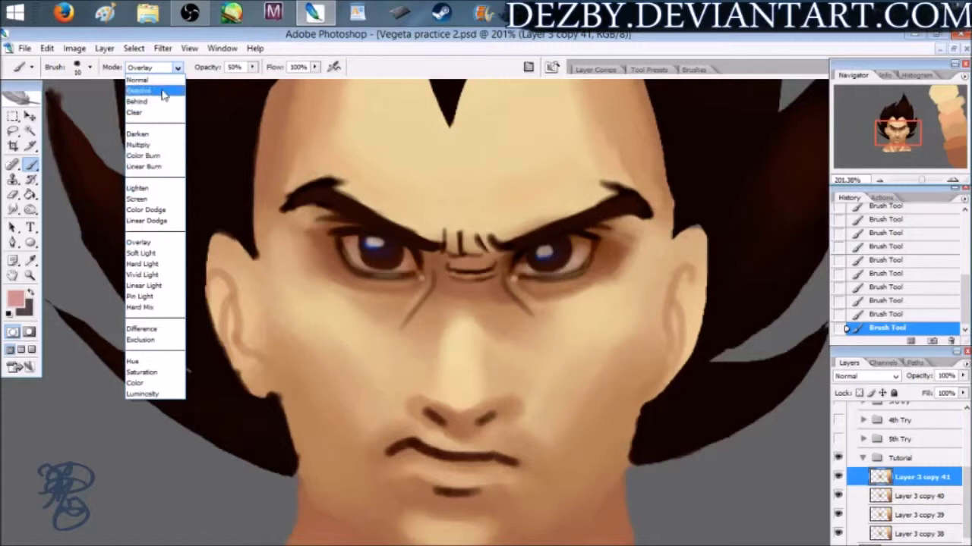
pyautogui.click(138, 79)
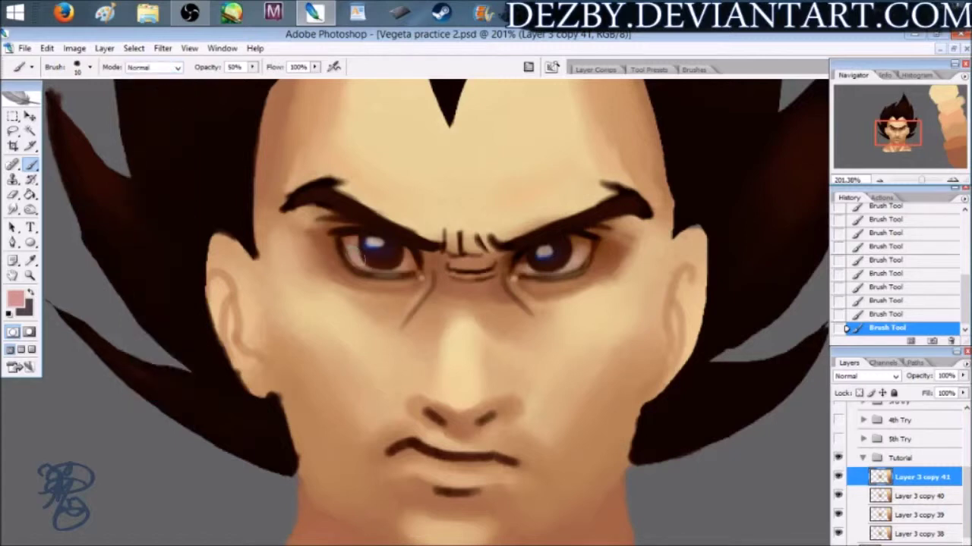
pyautogui.click(17, 300)
pyautogui.moveTo(116, 153); pyautogui.dragTo(132, 169)
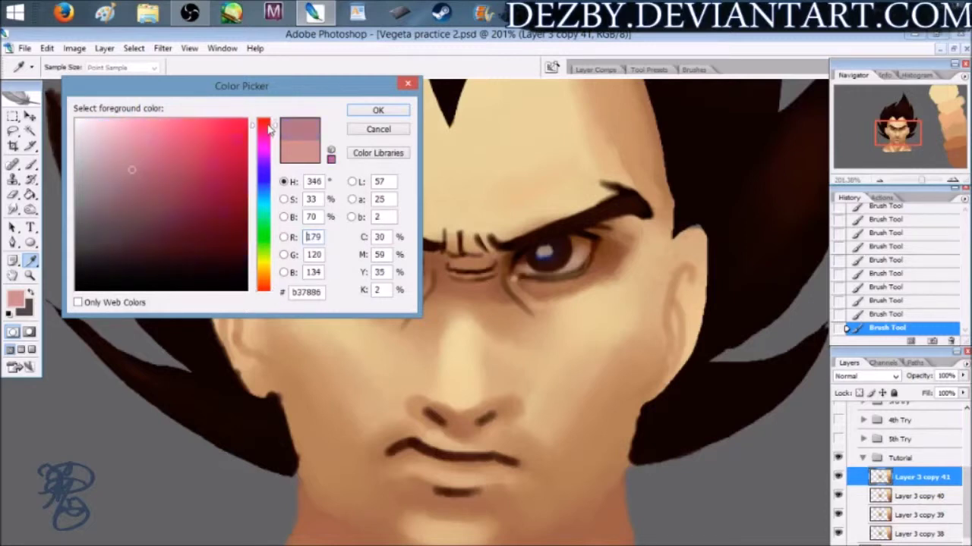
pyautogui.click(382, 112)
pyautogui.moveTo(580, 263)
pyautogui.mouseDown()
pyautogui.moveTo(588, 254)
pyautogui.moveTo(581, 259)
pyautogui.mouseUp()
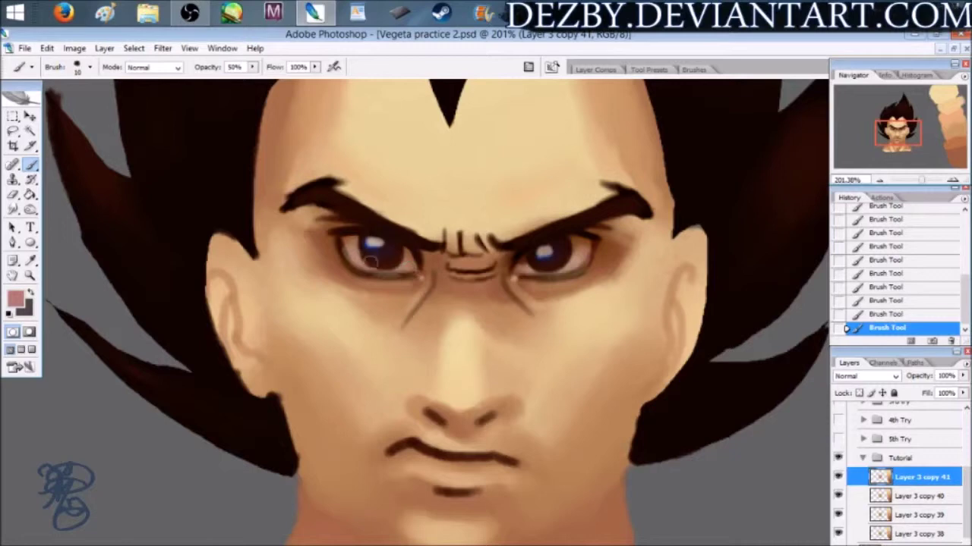
# Sample the brown beside the left eye, lighten it to a pinkish beige, and set the brush mode to Multiply.
pyautogui.keyDown('alt'); pyautogui.click(328, 232); pyautogui.keyUp('alt')
pyautogui.click(17, 299)
pyautogui.click(118, 148)
pyautogui.click(377, 110)
pyautogui.press('b')
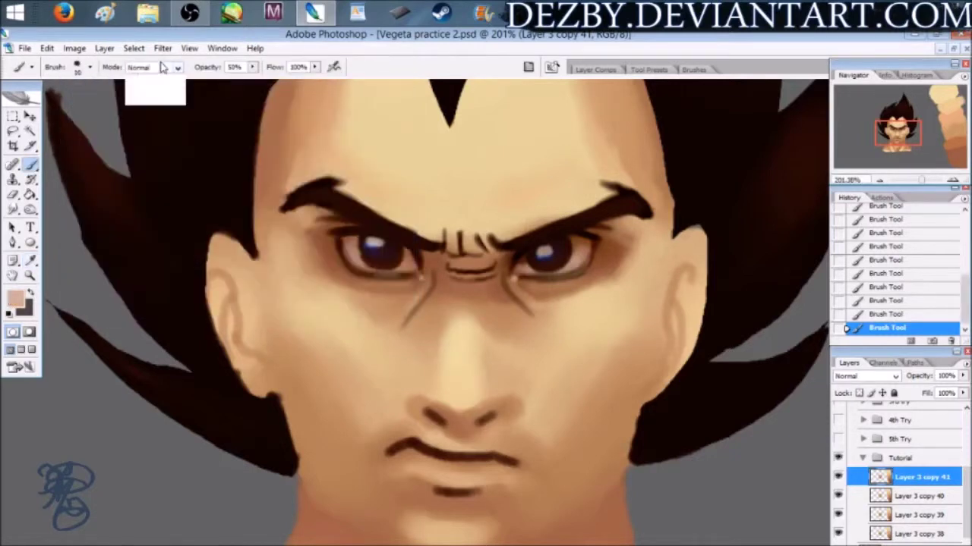
pyautogui.click(152, 67)
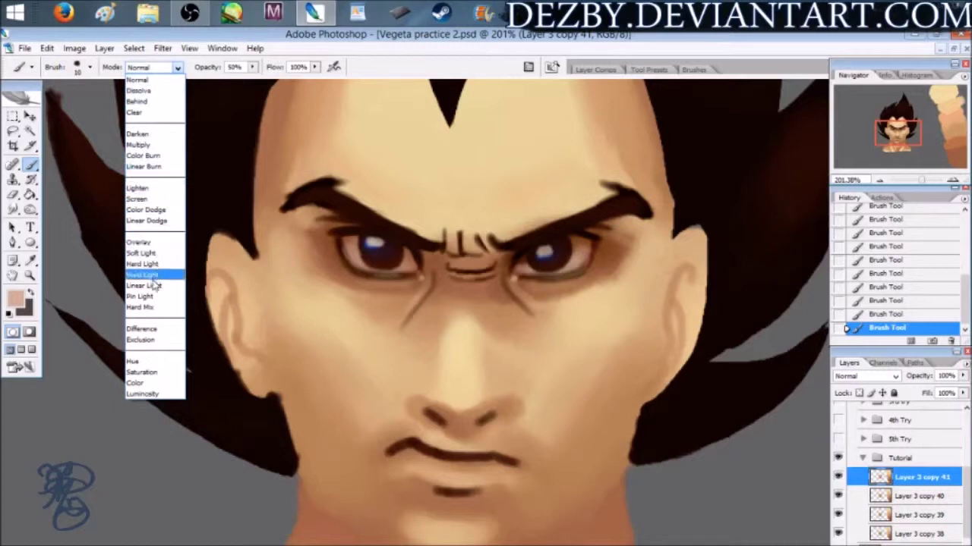
pyautogui.click(144, 144)
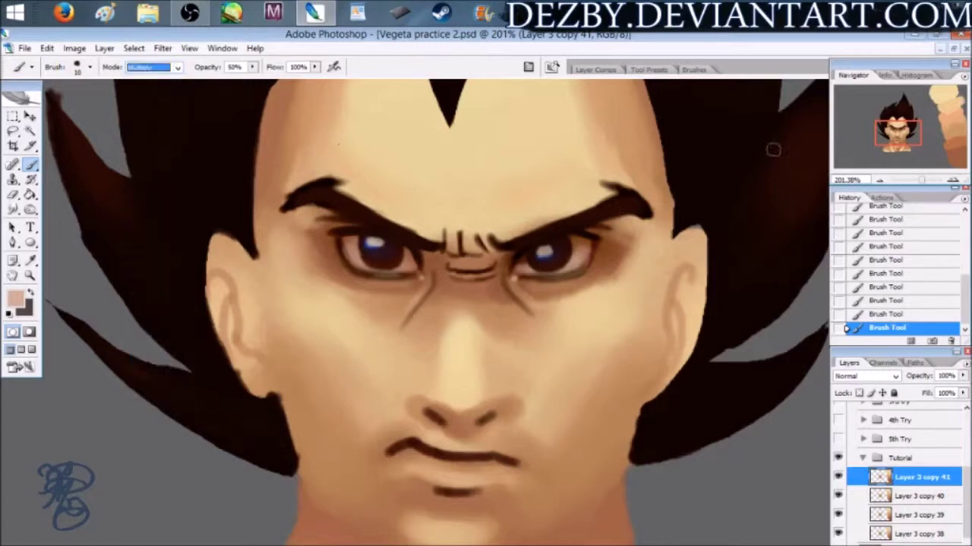
# Shade the whites of both eyes with the pinkish beige, enlarging the brush to size 20.
pyautogui.click(925, 139)
pyautogui.moveTo(908, 131); pyautogui.dragTo(896, 133)
pyautogui.moveTo(637, 243); pyautogui.dragTo(640, 231)
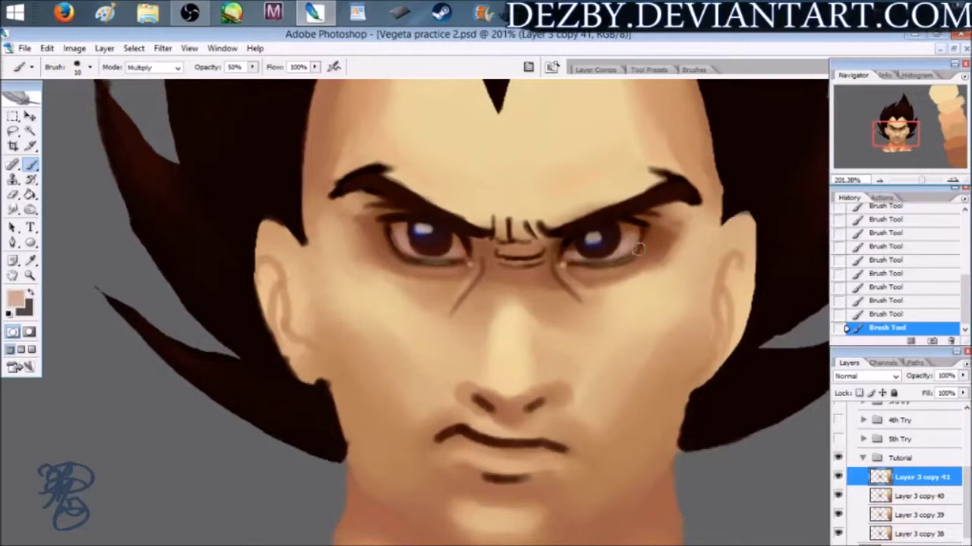
pyautogui.press(']')
pyautogui.moveTo(636, 237)
pyautogui.mouseDown()
pyautogui.moveTo(607, 255)
pyautogui.moveTo(561, 250)
pyautogui.mouseUp()
pyautogui.moveTo(380, 232)
pyautogui.mouseDown()
pyautogui.moveTo(402, 255)
pyautogui.moveTo(447, 260)
pyautogui.mouseUp()
pyautogui.moveTo(925, 182); pyautogui.dragTo(925, 182)
pyautogui.moveTo(905, 134); pyautogui.dragTo(911, 122)
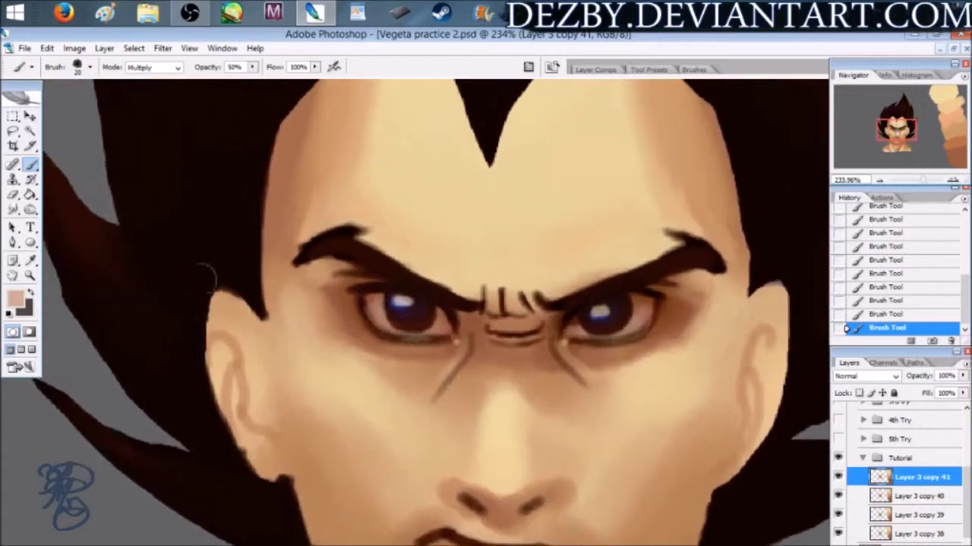
pyautogui.moveTo(919, 180); pyautogui.dragTo(914, 181)
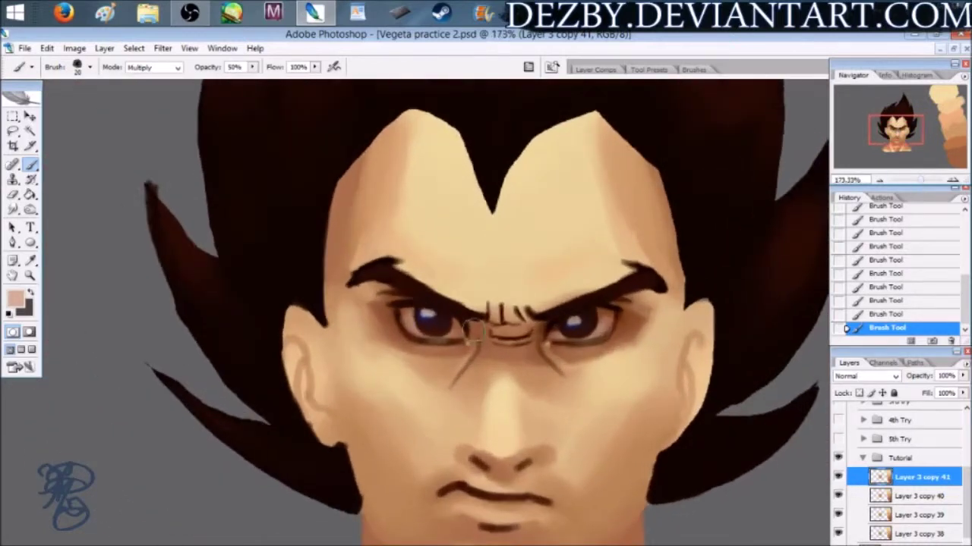
pyautogui.moveTo(910, 180); pyautogui.dragTo(929, 182)
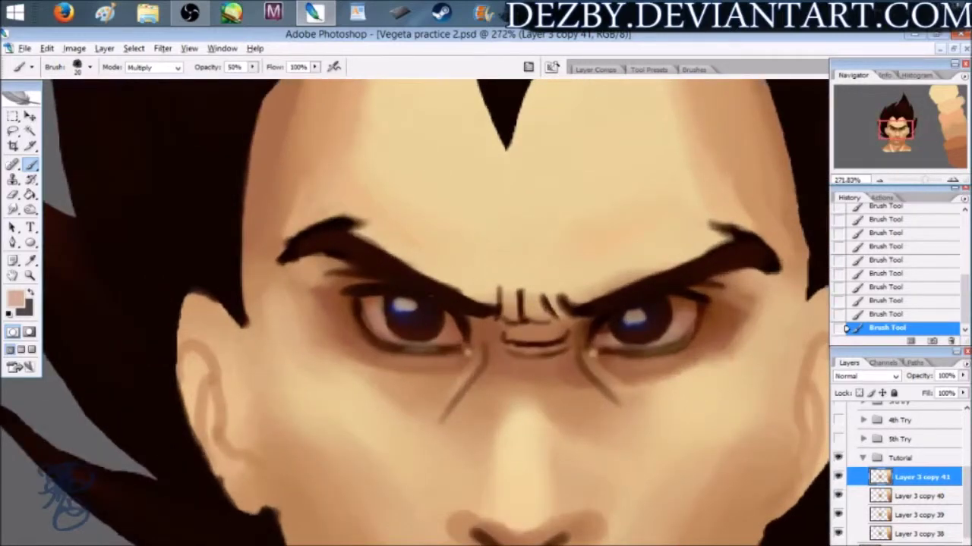
# Sample the dark colour at the top of the right iris with a smaller brush, and duplicate Layer 3 copy 41.
pyautogui.keyDown('alt'); pyautogui.click(652, 309); pyautogui.keyUp('alt')
pyautogui.press('[')
pyautogui.press('[')
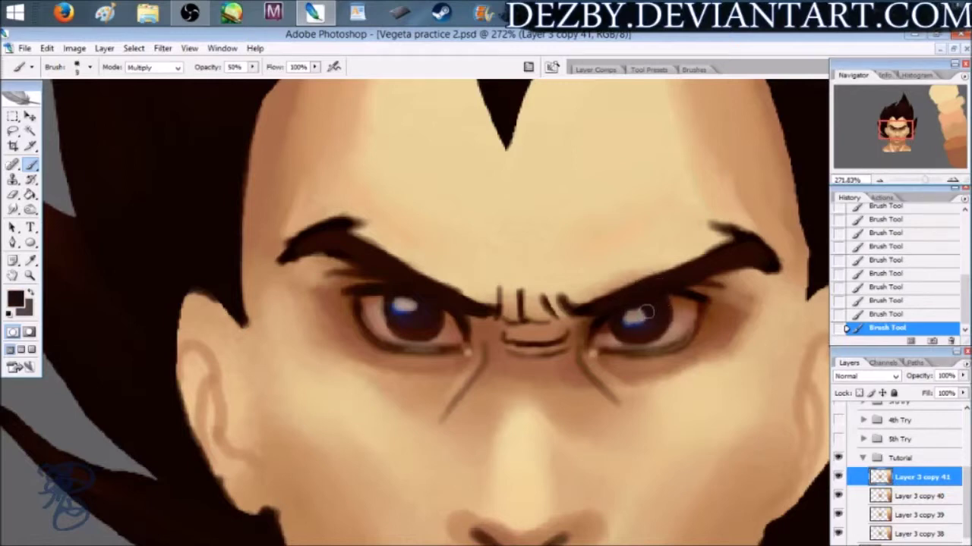
pyautogui.hotkey('ctrl', 'j')
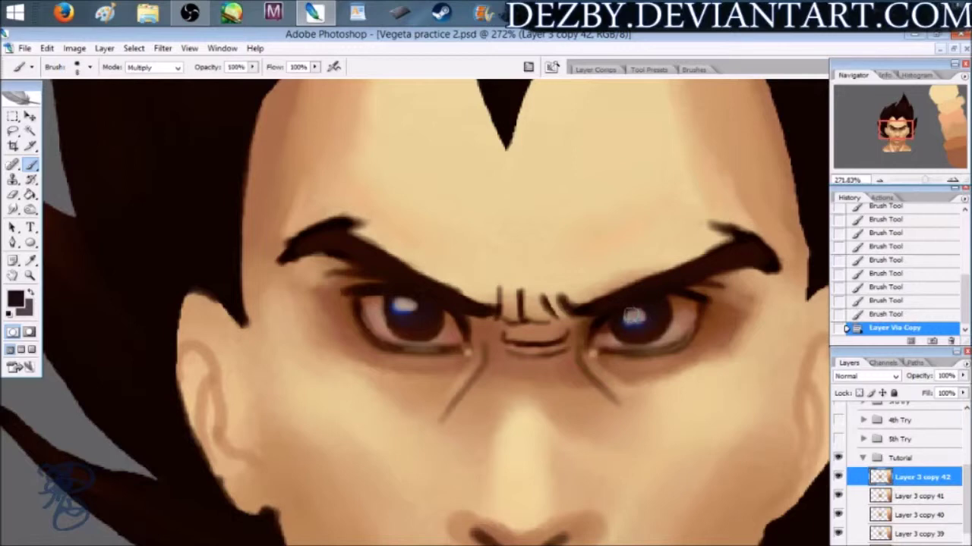
# Paint small dark strokes over the white reflections in the right and left irises with a fine brush.
pyautogui.moveTo(634, 316); pyautogui.dragTo(630, 311)
pyautogui.click(637, 312)
pyautogui.click(639, 310)
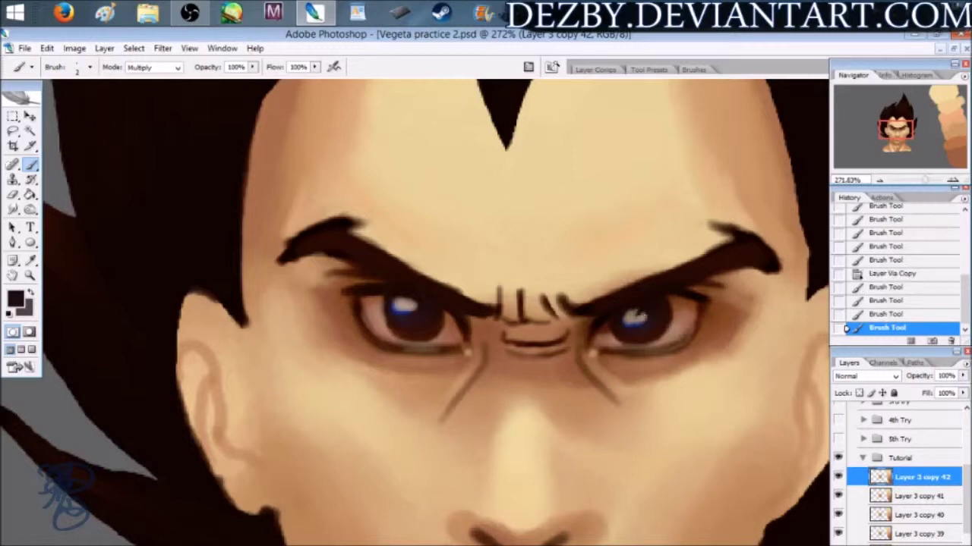
pyautogui.click(639, 312)
pyautogui.click(635, 312)
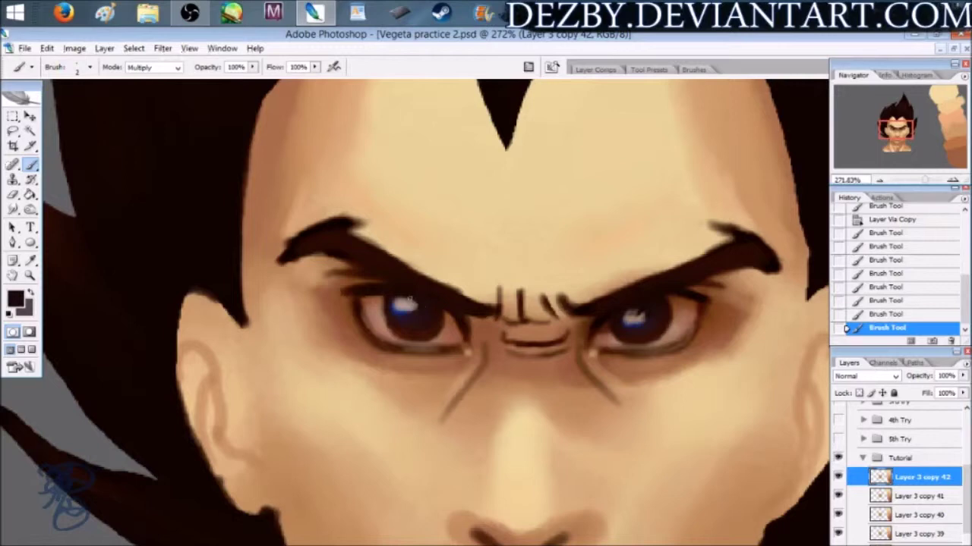
pyautogui.click(410, 301)
# Undo the last two strokes and paint the dark detail beside the right iris's reflection with the brush in Normal mode.
pyautogui.moveTo(928, 182); pyautogui.dragTo(930, 180)
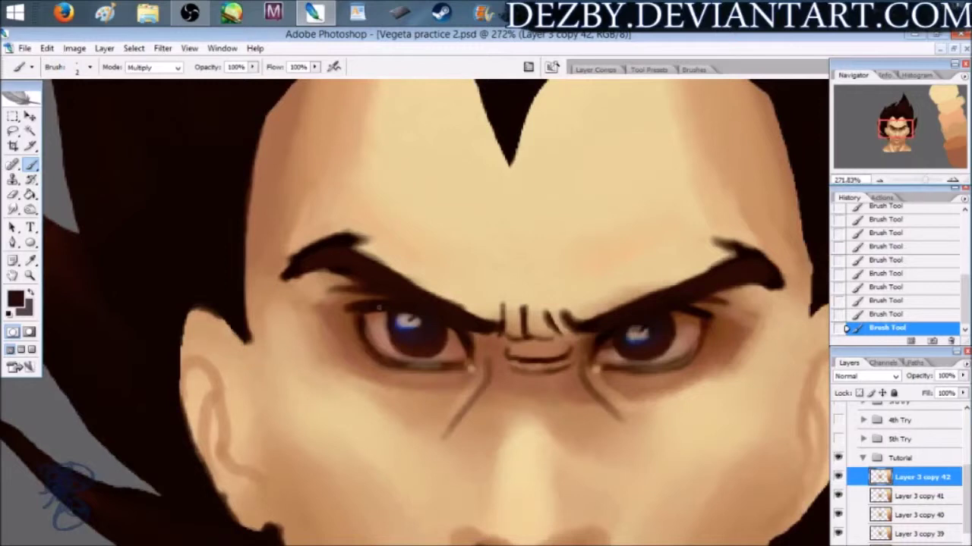
pyautogui.hotkey('ctrl', 'alt', 'z')
pyautogui.hotkey('ctrl', 'alt', 'z')
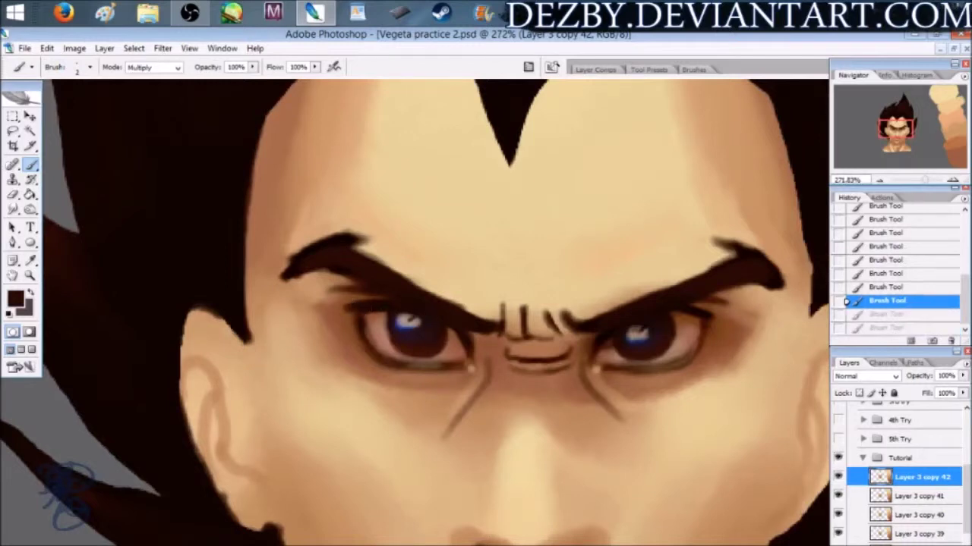
pyautogui.click(166, 67)
pyautogui.click(159, 81)
pyautogui.moveTo(659, 326); pyautogui.dragTo(648, 332)
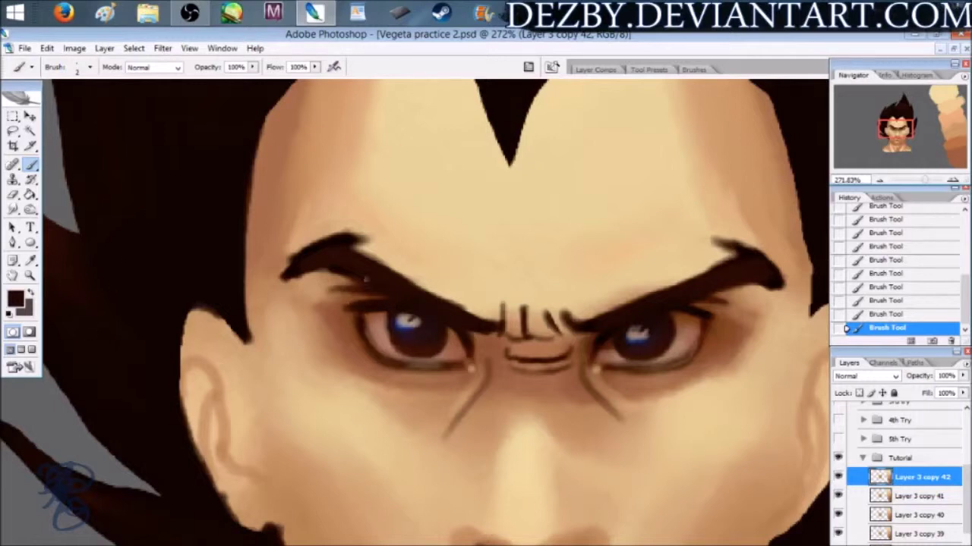
pyautogui.moveTo(925, 180); pyautogui.dragTo(926, 181)
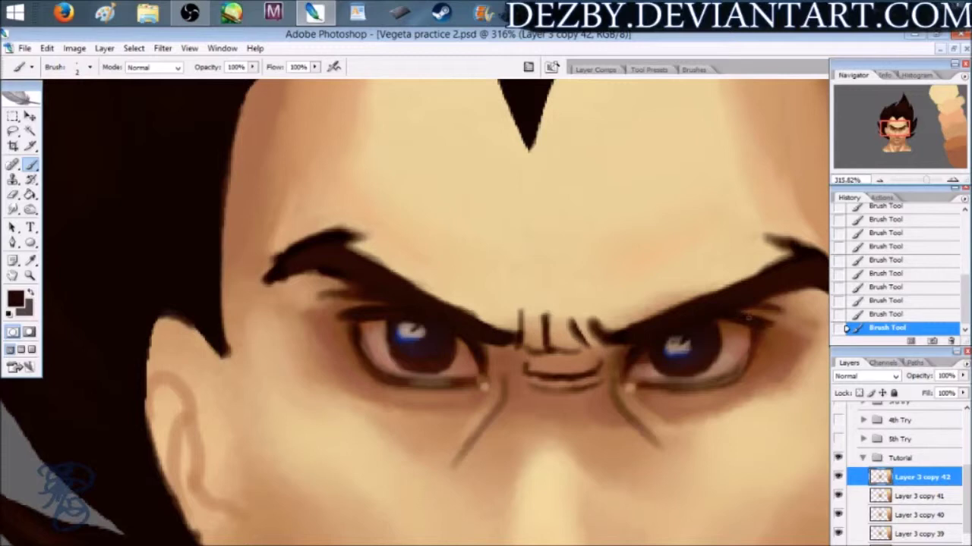
pyautogui.moveTo(928, 182)
pyautogui.mouseDown()
pyautogui.moveTo(919, 182)
pyautogui.moveTo(928, 183)
pyautogui.mouseUp()
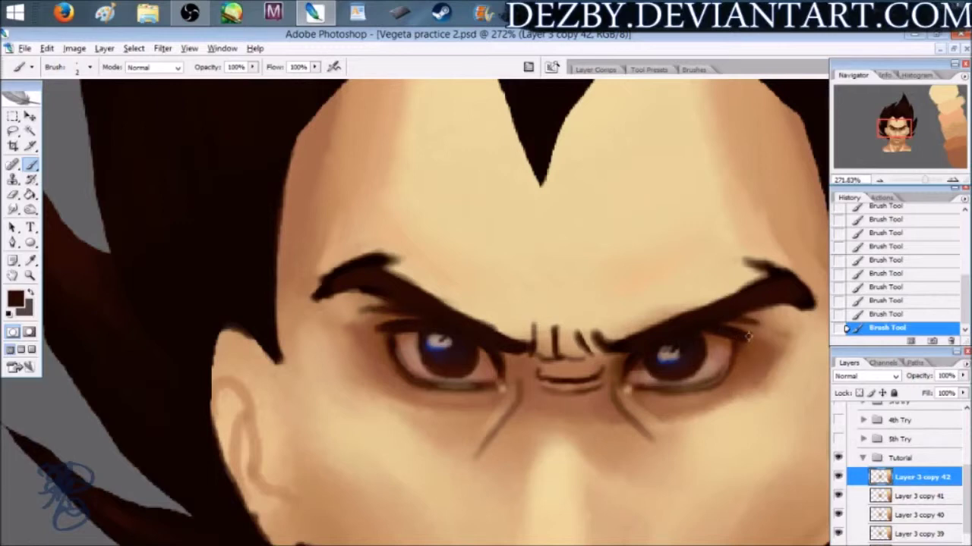
pyautogui.moveTo(926, 181)
pyautogui.mouseDown()
pyautogui.moveTo(915, 179)
pyautogui.moveTo(924, 179)
pyautogui.mouseUp()
pyautogui.moveTo(896, 130); pyautogui.dragTo(897, 131)
pyautogui.moveTo(920, 180); pyautogui.dragTo(924, 179)
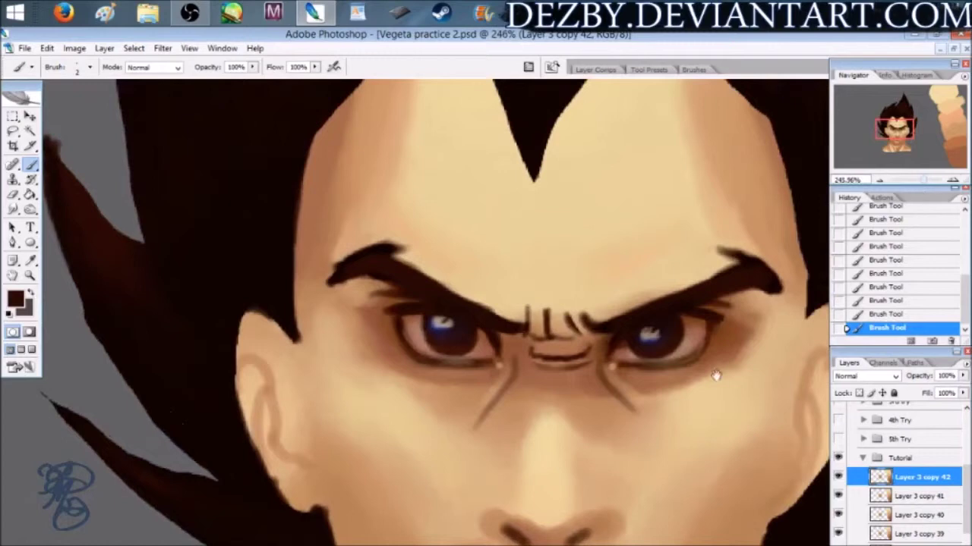
pyautogui.moveTo(715, 374); pyautogui.dragTo(673, 367)
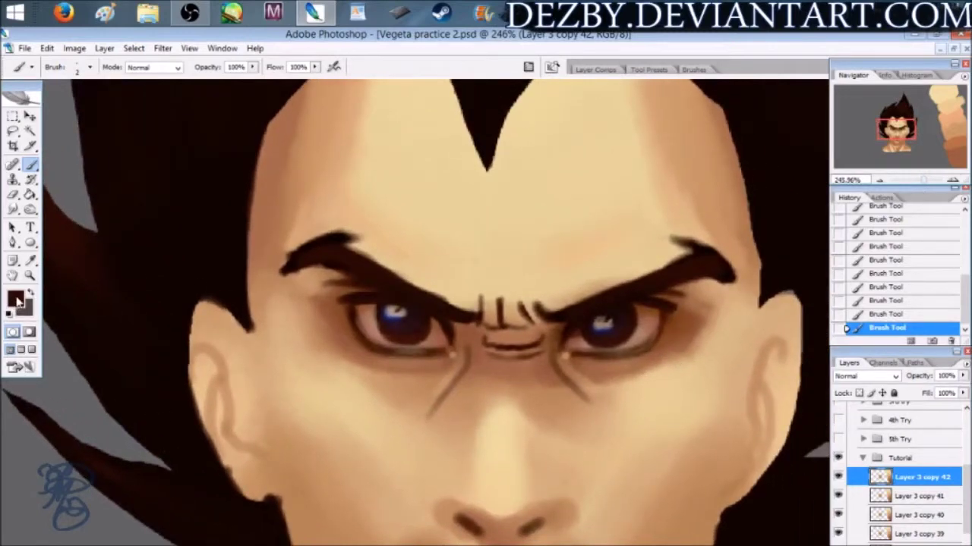
# Set the brush to Overlay mode at 50% opacity and change the foreground colour to pale pink d0b5af.
pyautogui.click(158, 68)
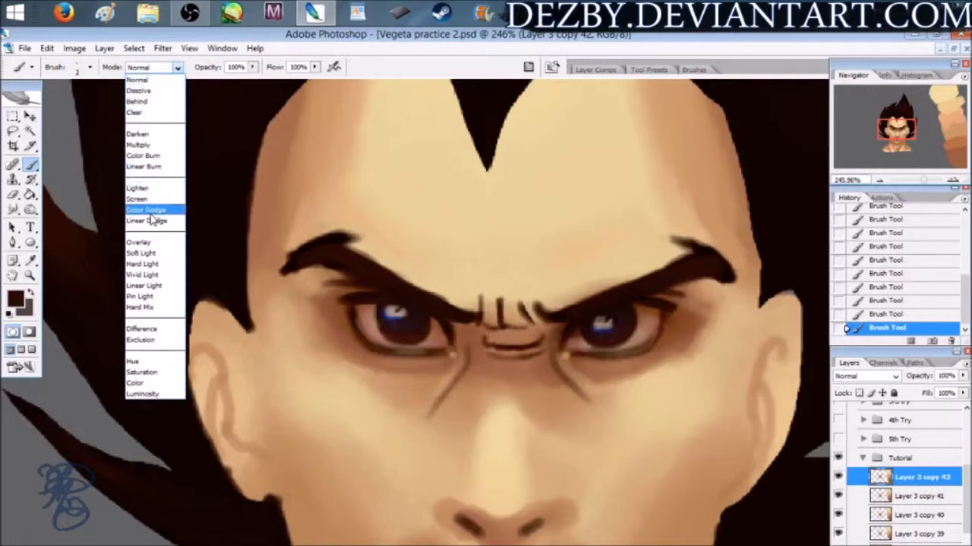
pyautogui.click(143, 243)
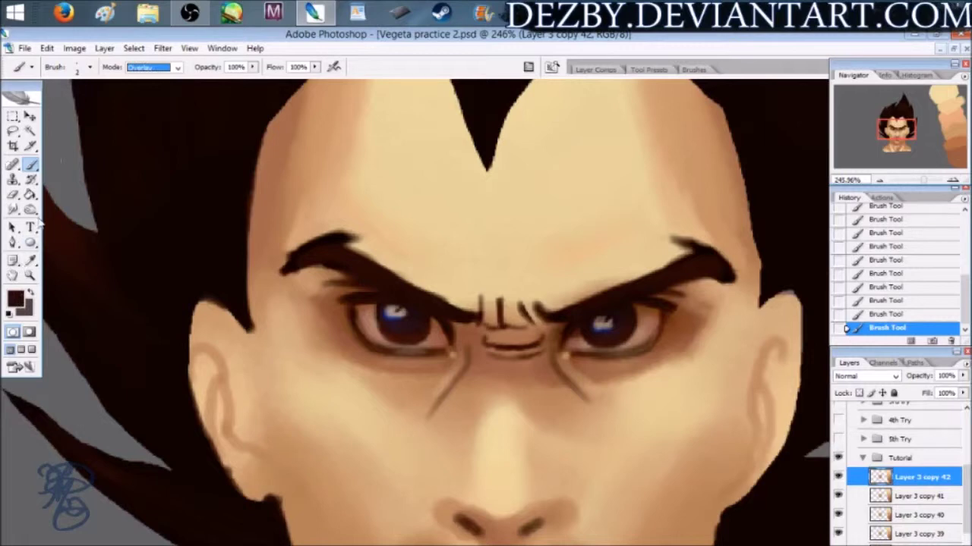
pyautogui.click(15, 302)
pyautogui.moveTo(114, 160); pyautogui.dragTo(102, 149)
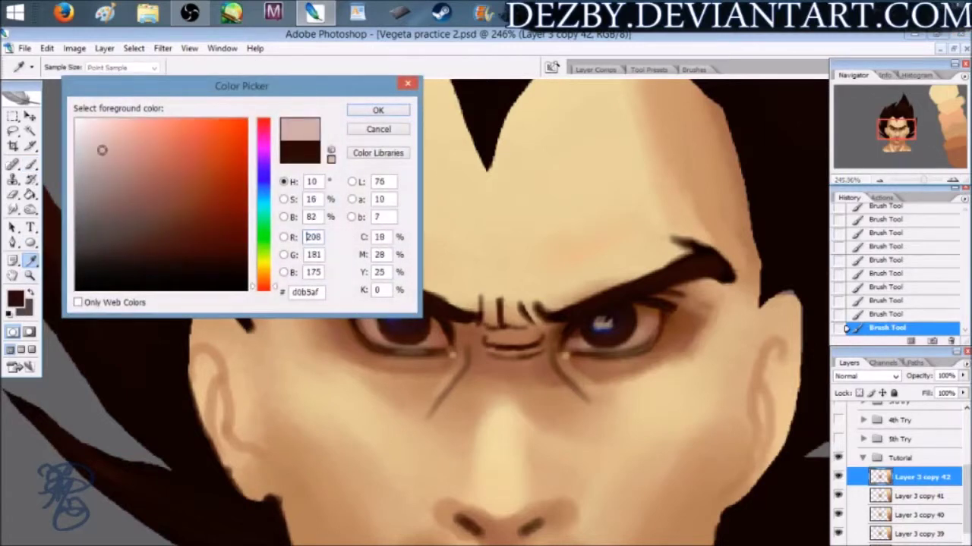
pyautogui.click(377, 110)
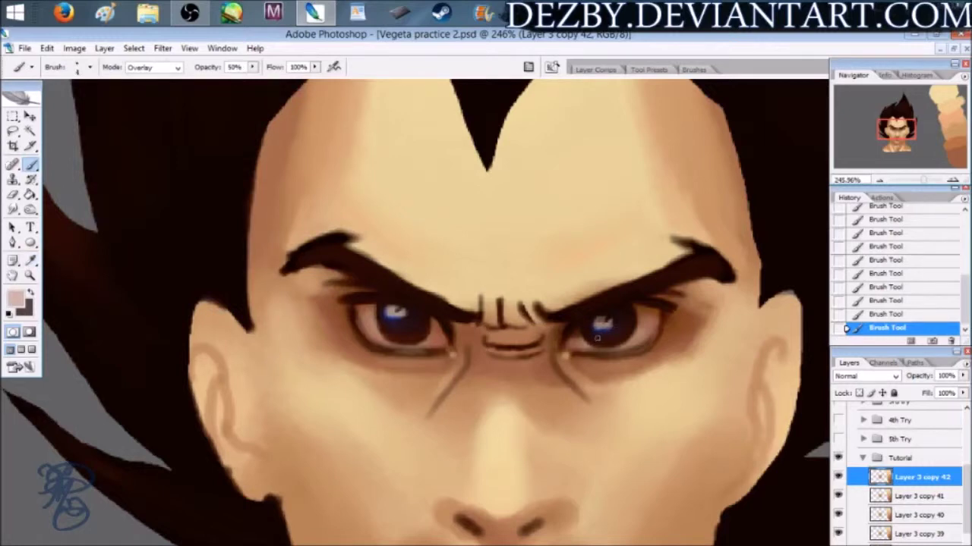
# Enlarge the brush to size 20 and brighten the lower irises and whites of both eyes with the pale pink.
pyautogui.press(']')
pyautogui.press(']')
pyautogui.press(']')
pyautogui.press(']')
pyautogui.press(']')
pyautogui.press(']')
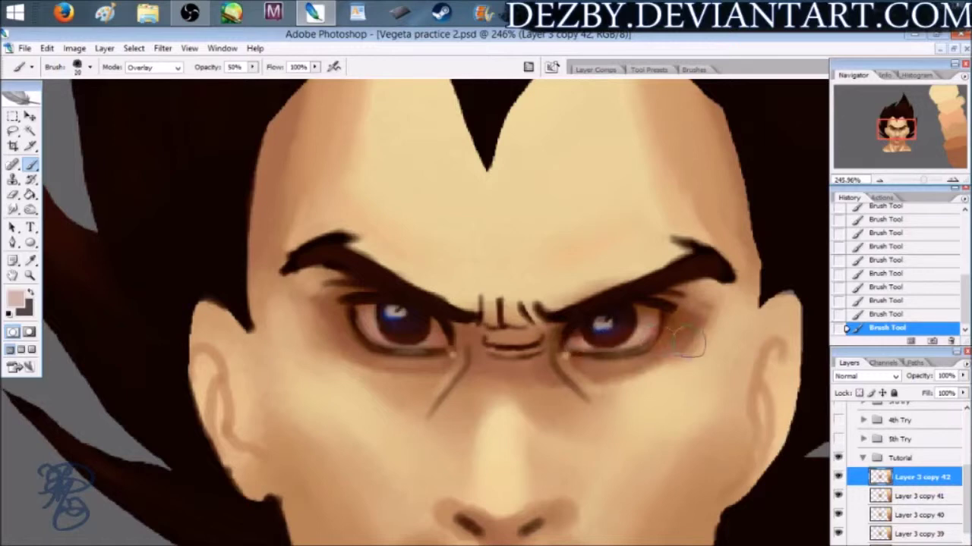
pyautogui.moveTo(576, 343); pyautogui.dragTo(654, 335)
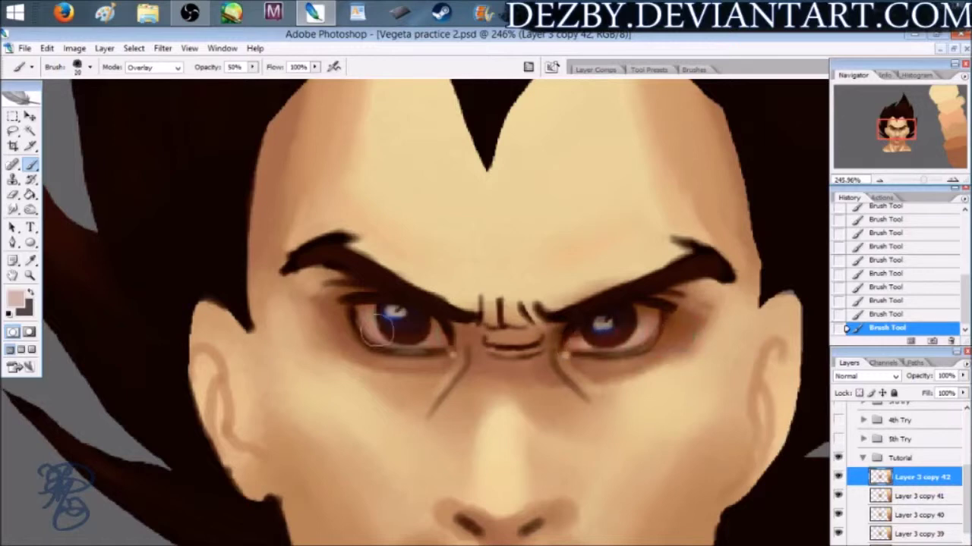
pyautogui.moveTo(363, 333); pyautogui.dragTo(444, 341)
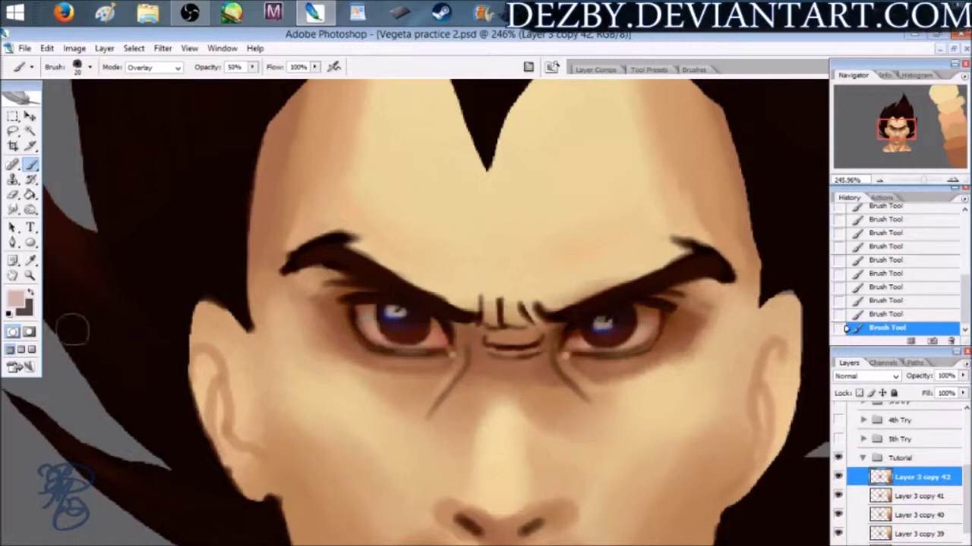
# Set the brush to Normal mode, try pale pink strokes across both eyes, and undo them.
pyautogui.click(160, 67)
pyautogui.click(152, 78)
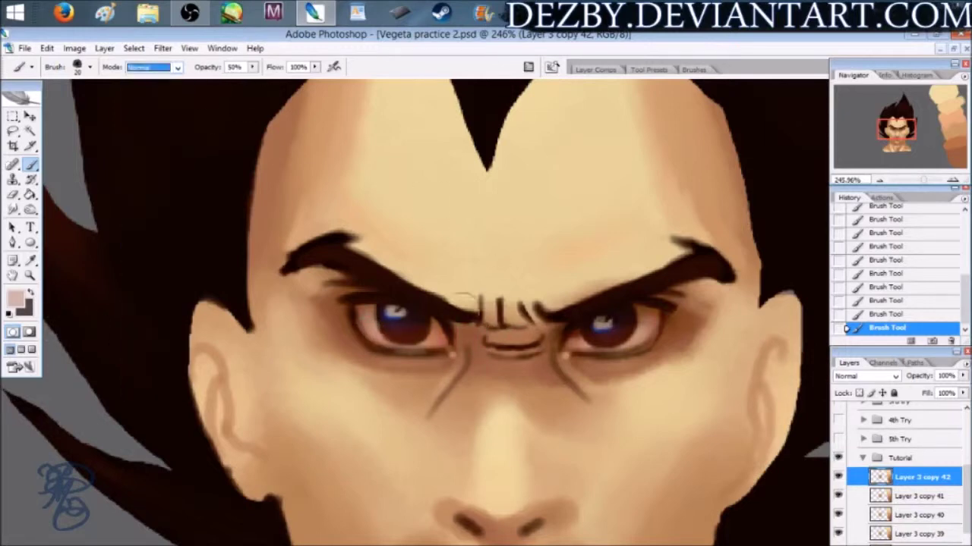
pyautogui.moveTo(373, 334); pyautogui.dragTo(470, 337)
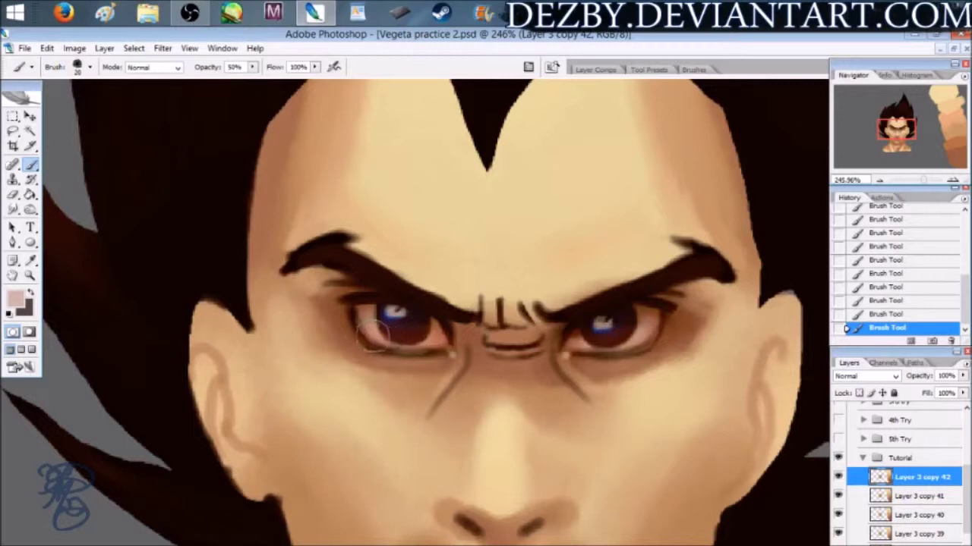
pyautogui.moveTo(573, 338); pyautogui.dragTo(668, 325)
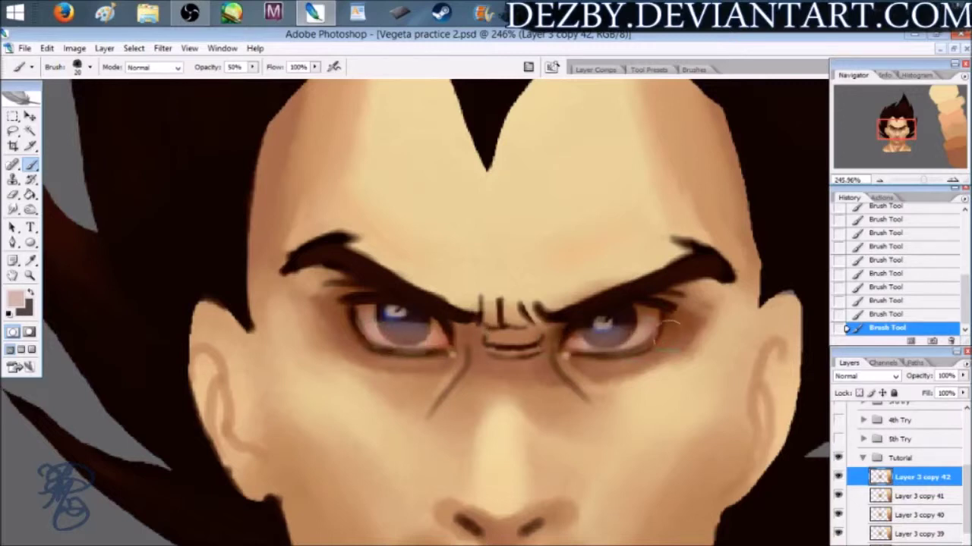
pyautogui.moveTo(917, 182); pyautogui.dragTo(925, 183)
pyautogui.hotkey('ctrl', 'alt', 'z')
pyautogui.hotkey('ctrl', 'alt', 'z')
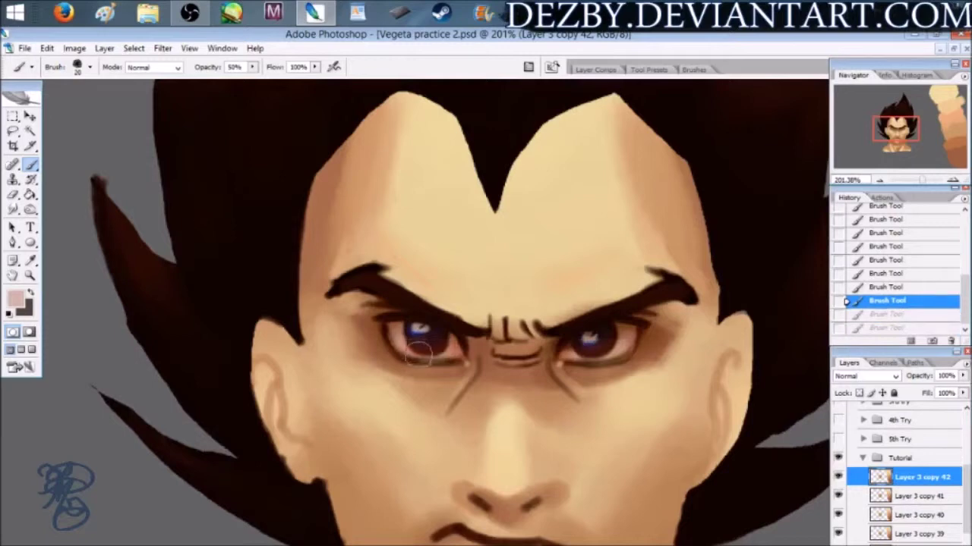
# Paint a pale pink haze over the lower part of both irises, redoing the left one with a size 20 brush.
pyautogui.moveTo(397, 346); pyautogui.dragTo(410, 352)
pyautogui.moveTo(410, 354); pyautogui.dragTo(465, 358)
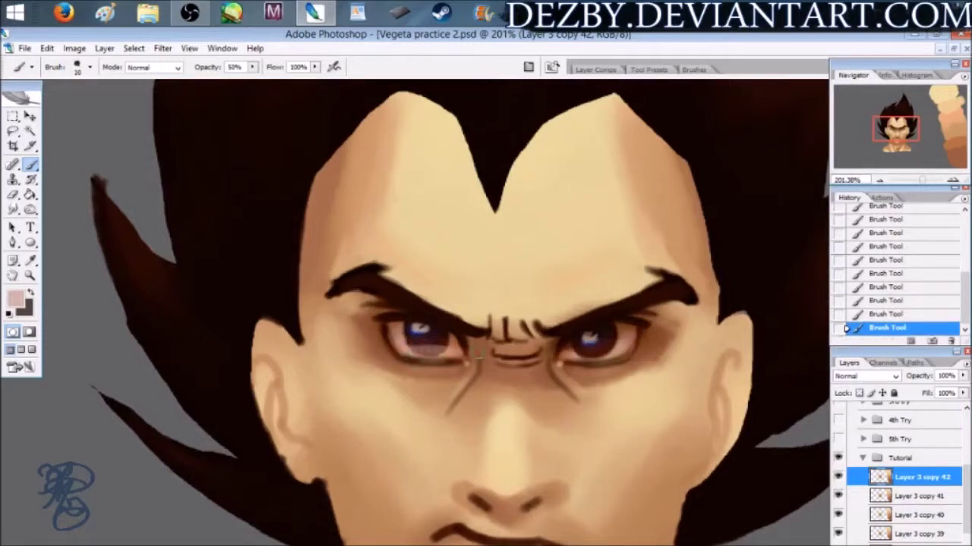
pyautogui.hotkey('ctrl', 'alt', 'z')
pyautogui.press(']')
pyautogui.moveTo(404, 351); pyautogui.dragTo(460, 354)
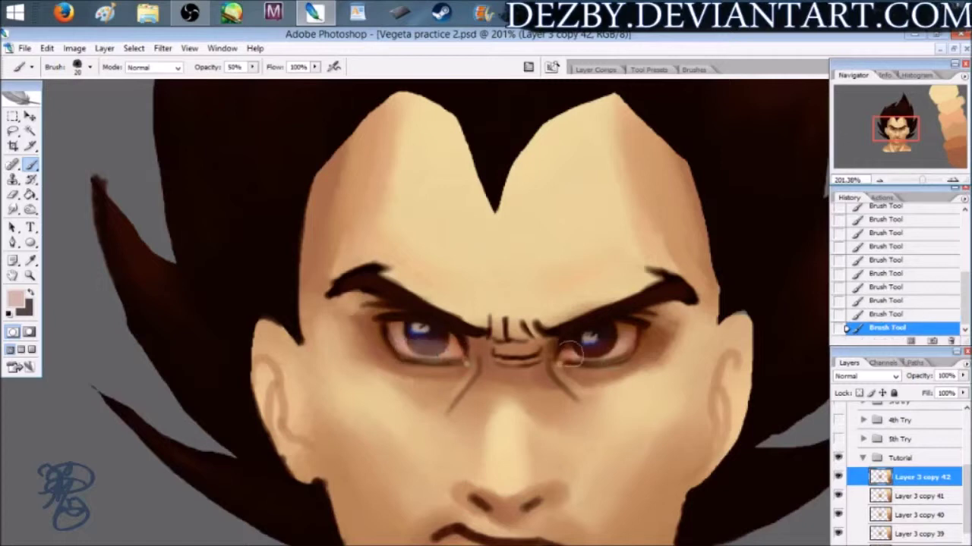
pyautogui.moveTo(574, 355); pyautogui.dragTo(618, 351)
# Change the foreground colour to the greyish blue 576582.
pyautogui.moveTo(923, 181)
pyautogui.mouseDown()
pyautogui.moveTo(887, 182)
pyautogui.moveTo(927, 188)
pyautogui.mouseUp()
pyautogui.moveTo(900, 132); pyautogui.dragTo(897, 135)
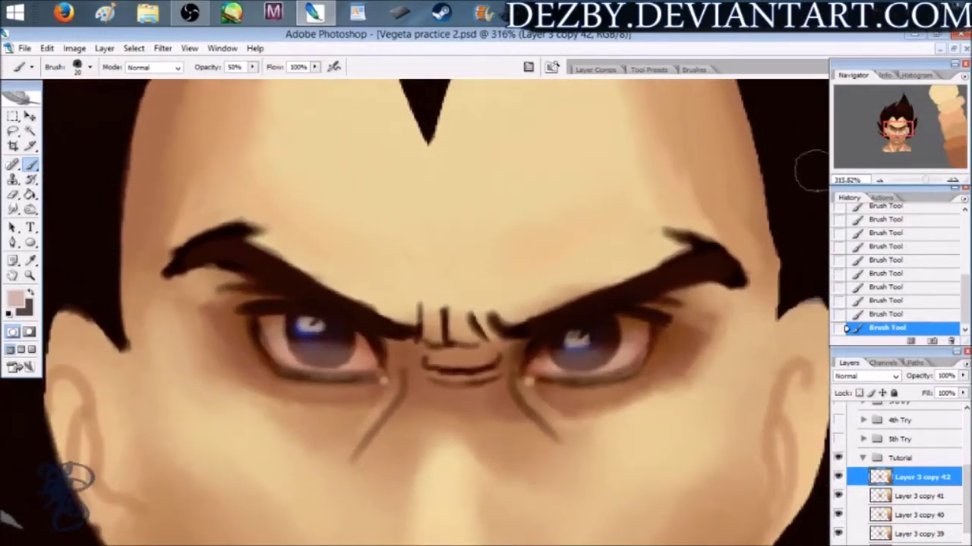
pyautogui.click(14, 301)
pyautogui.moveTo(266, 264); pyautogui.dragTo(272, 203)
pyautogui.moveTo(120, 160)
pyautogui.mouseDown()
pyautogui.moveTo(119, 200)
pyautogui.moveTo(119, 191)
pyautogui.moveTo(129, 202)
pyautogui.mouseUp()
pyautogui.click(264, 197)
pyautogui.moveTo(264, 196); pyautogui.dragTo(264, 185)
pyautogui.click(130, 201)
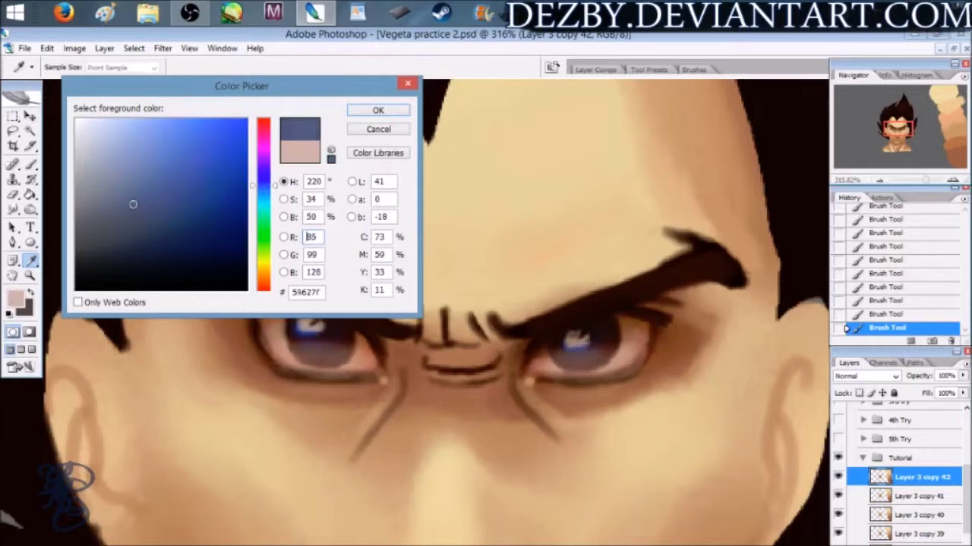
pyautogui.click(377, 110)
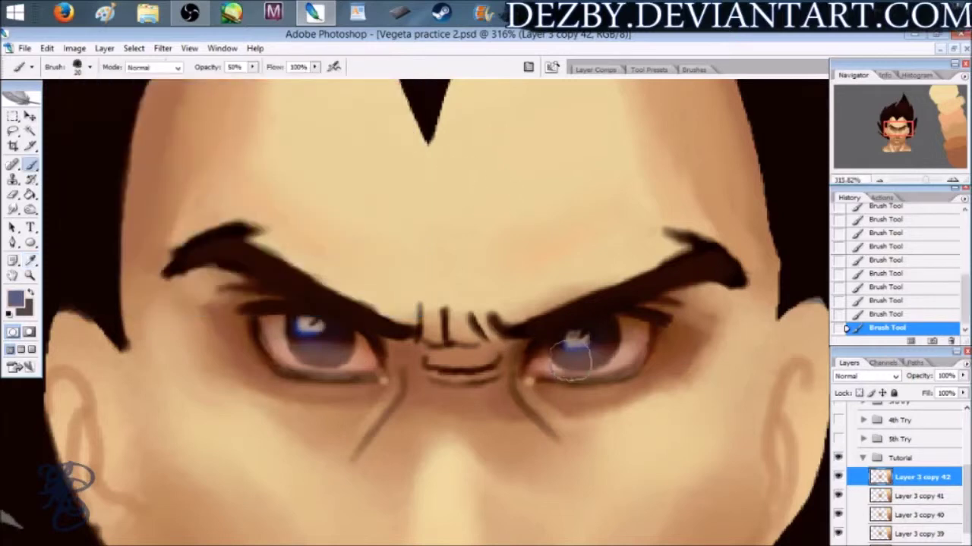
# Keep the brush in Normal mode and raise its opacity to 100%.
pyautogui.click(154, 70)
pyautogui.click(145, 84)
pyautogui.moveTo(247, 67); pyautogui.dragTo(180, 68)
pyautogui.write('100')
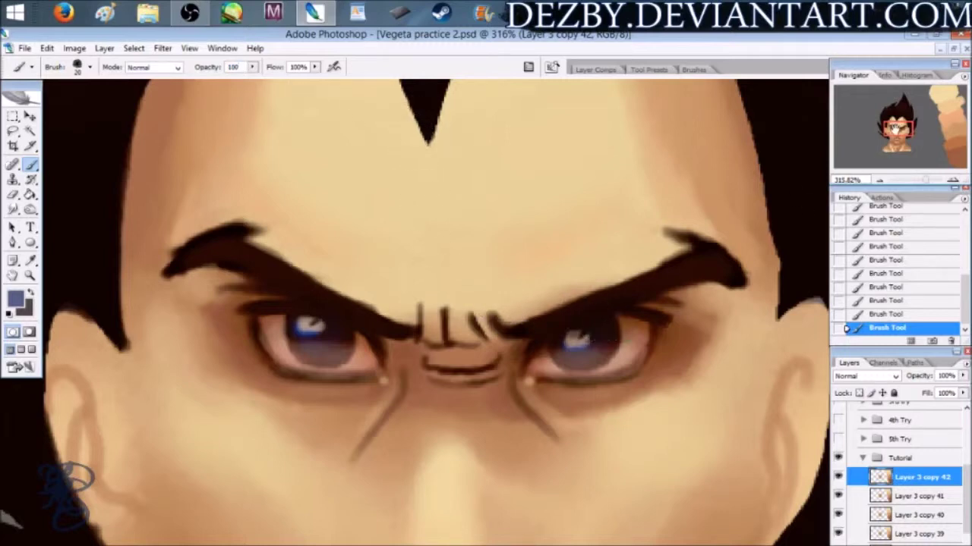
pyautogui.moveTo(894, 129); pyautogui.dragTo(893, 130)
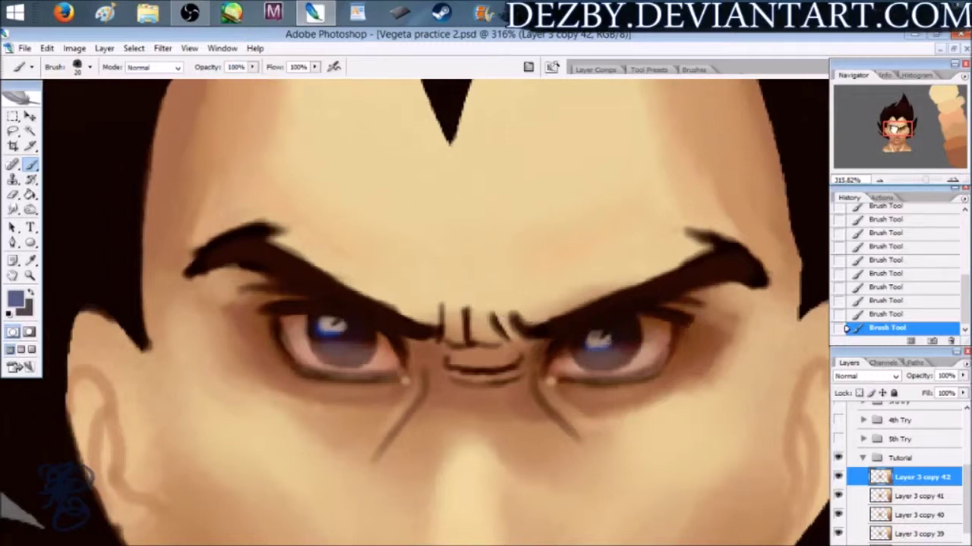
# Reduce the brush to size 10 and paint the greyish blue over the lower part of both irises.
pyautogui.press('[')
pyautogui.press('[')
pyautogui.moveTo(588, 358)
pyautogui.mouseDown()
pyautogui.moveTo(644, 346)
pyautogui.moveTo(601, 365)
pyautogui.moveTo(583, 357)
pyautogui.moveTo(614, 361)
pyautogui.moveTo(626, 340)
pyautogui.mouseUp()
pyautogui.click(627, 350)
pyautogui.press(']')
pyautogui.moveTo(324, 350); pyautogui.dragTo(374, 343)
pyautogui.moveTo(621, 351); pyautogui.dragTo(611, 360)
# Set the brush to Overlay mode and paint the greyish blue over the lower left iris.
pyautogui.click(152, 67)
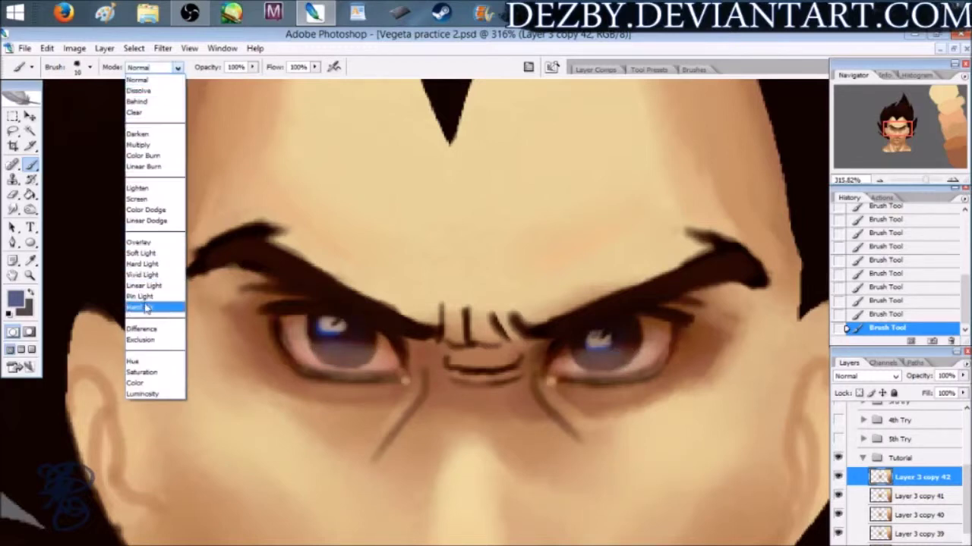
pyautogui.click(155, 241)
pyautogui.moveTo(327, 349); pyautogui.dragTo(364, 342)
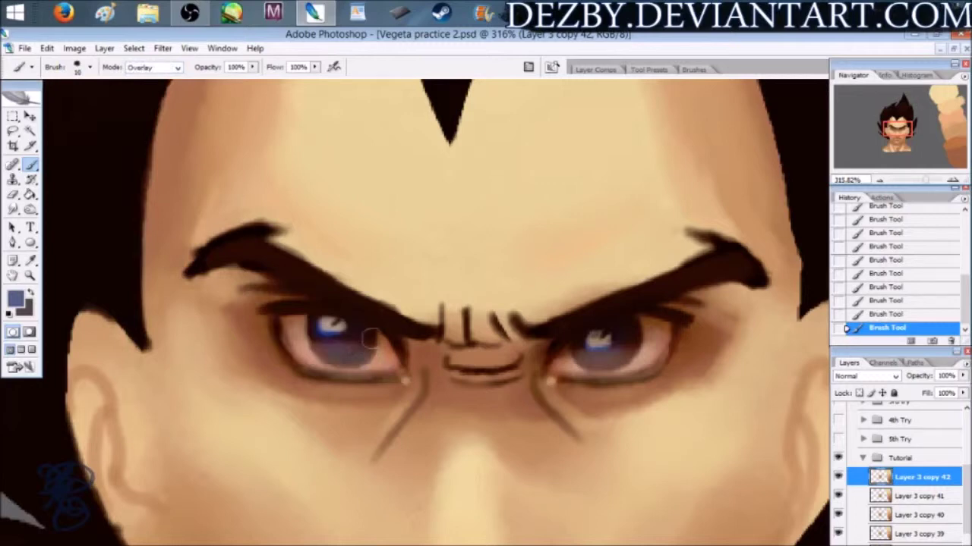
pyautogui.moveTo(927, 184)
pyautogui.mouseDown()
pyautogui.moveTo(919, 184)
pyautogui.moveTo(927, 184)
pyautogui.mouseUp()
pyautogui.moveTo(556, 382)
pyautogui.mouseDown()
pyautogui.moveTo(585, 329)
pyautogui.moveTo(590, 345)
pyautogui.mouseUp()
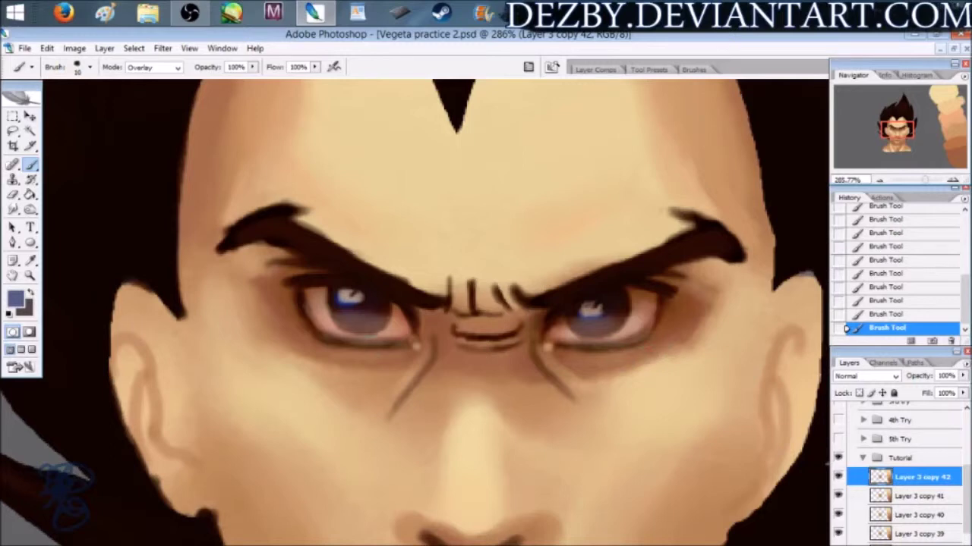
# Try a dusty pink and a light brown as the foreground colour for the Overlay brush.
pyautogui.click(15, 299)
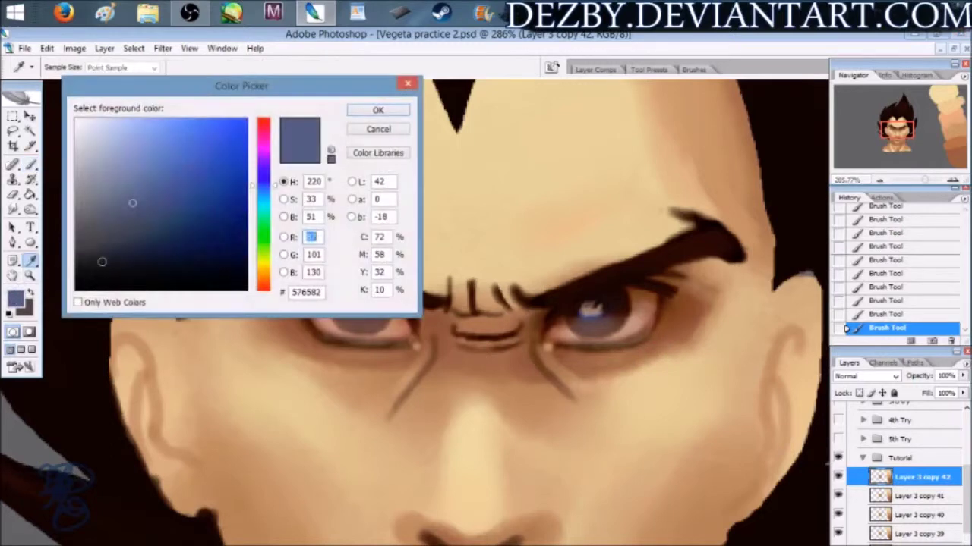
pyautogui.click(379, 130)
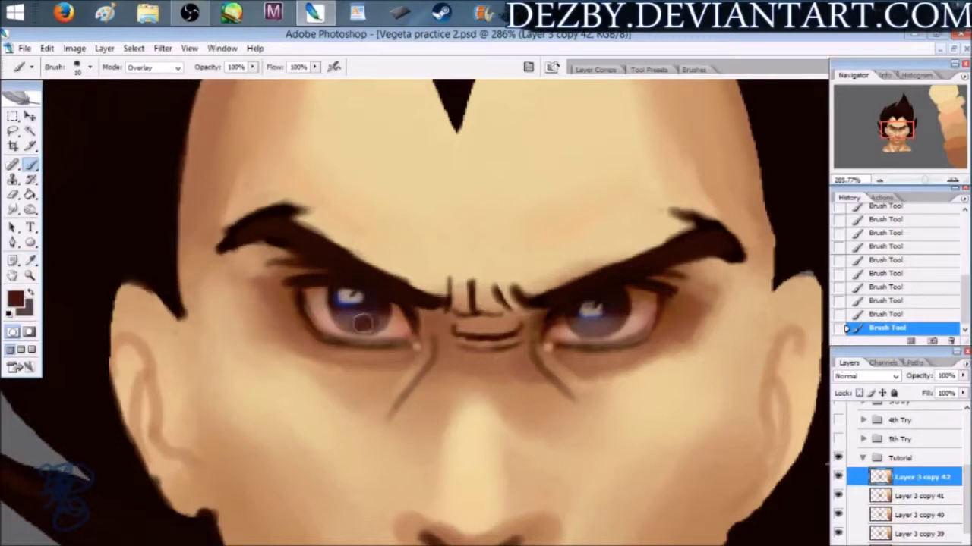
pyautogui.click(23, 298)
pyautogui.moveTo(165, 190); pyautogui.dragTo(129, 167)
pyautogui.click(378, 110)
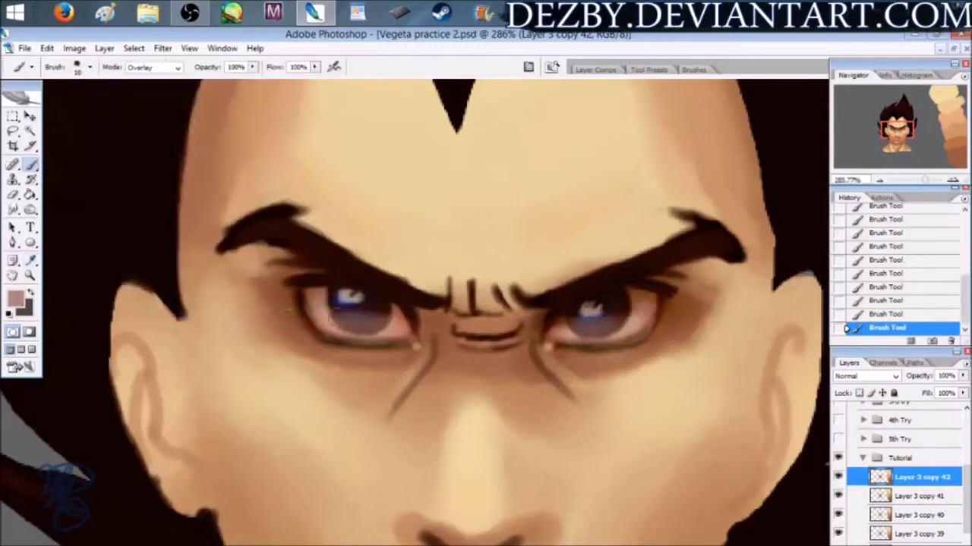
pyautogui.click(15, 299)
pyautogui.click(152, 188)
pyautogui.moveTo(277, 286); pyautogui.dragTo(275, 278)
pyautogui.click(382, 111)
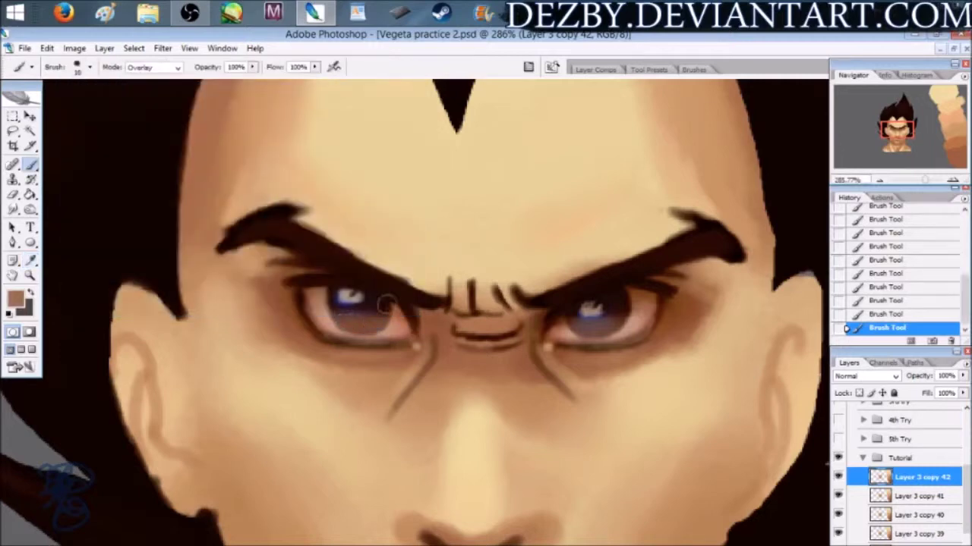
# Return the brush to Normal mode and undo the last strokes over the left iris.
pyautogui.keyDown('alt'); pyautogui.click(381, 315); pyautogui.keyUp('alt')
pyautogui.moveTo(380, 318)
pyautogui.mouseDown()
pyautogui.moveTo(343, 319)
pyautogui.moveTo(354, 322)
pyautogui.mouseUp()
pyautogui.click(176, 67)
pyautogui.click(151, 79)
pyautogui.keyDown('alt'); pyautogui.click(383, 314); pyautogui.keyUp('alt')
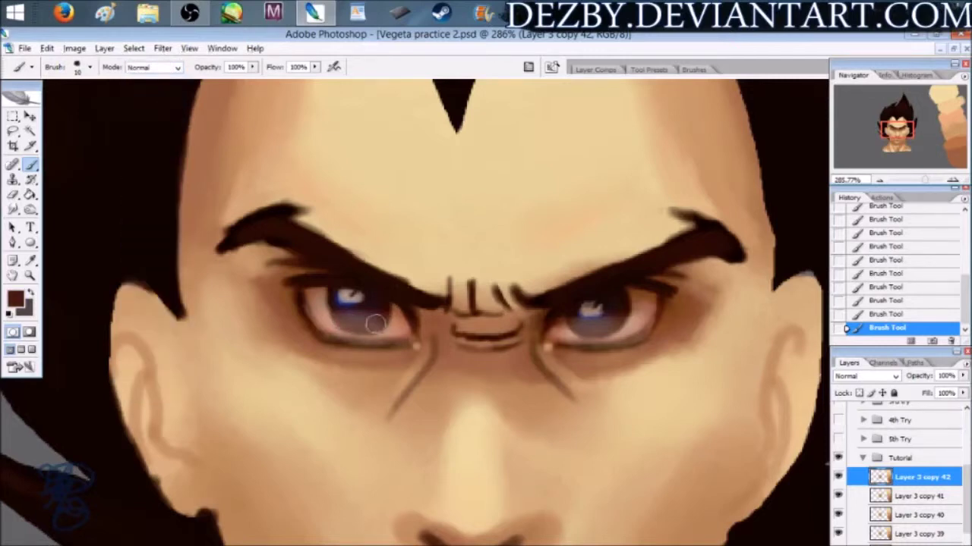
pyautogui.hotkey('ctrl', 'alt', 'z')
pyautogui.hotkey('ctrl', 'alt', 'z')
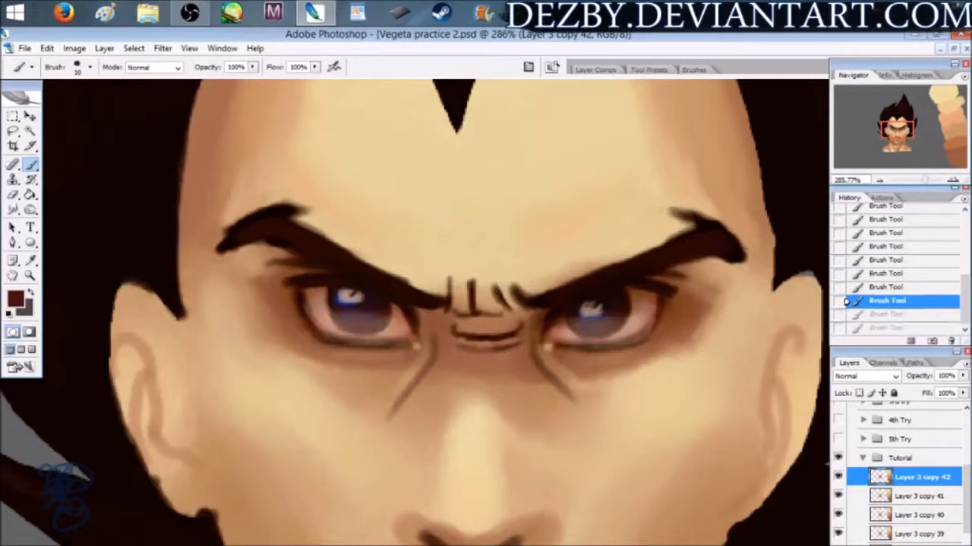
# Try a dark reddish brown and a muted mauve sampled from the eye over the lower left iris.
pyautogui.click(377, 319)
pyautogui.moveTo(925, 182)
pyautogui.mouseDown()
pyautogui.moveTo(910, 184)
pyautogui.moveTo(921, 189)
pyautogui.mouseUp()
pyautogui.hotkey('ctrl', 'alt', 'z')
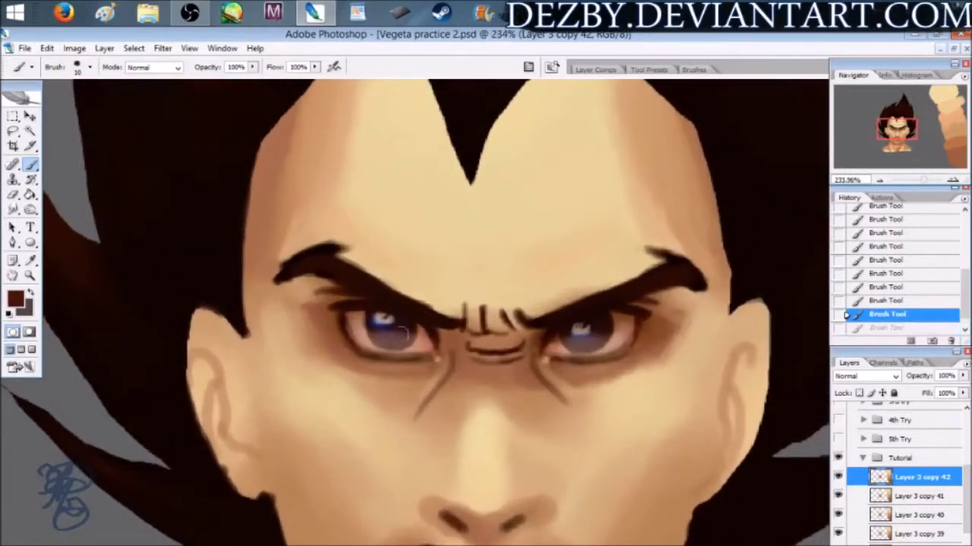
pyautogui.moveTo(381, 338); pyautogui.dragTo(410, 341)
pyautogui.hotkey('ctrl', 'alt', 'z')
pyautogui.moveTo(380, 340); pyautogui.dragTo(419, 343)
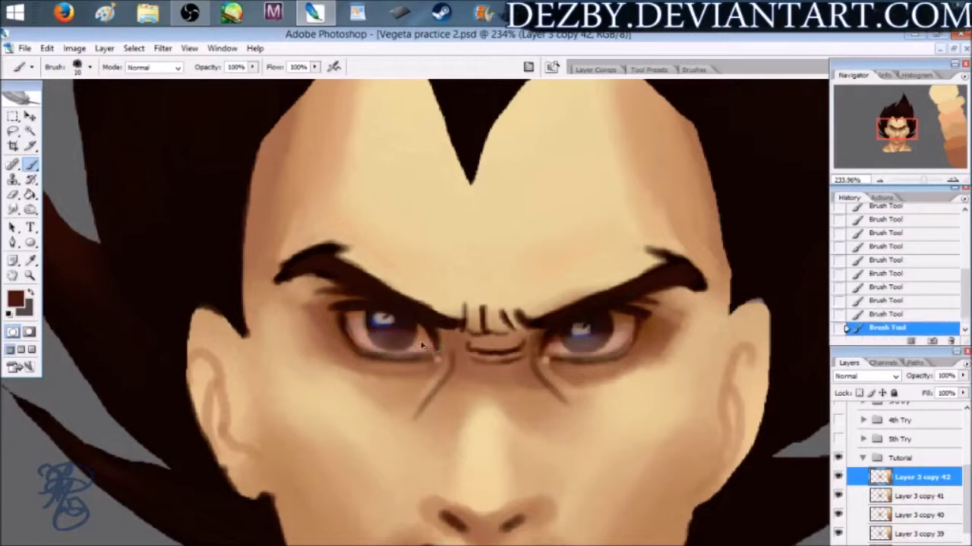
pyautogui.hotkey('ctrl', 'alt', 'z')
pyautogui.keyDown('alt'); pyautogui.click(396, 339); pyautogui.keyUp('alt')
pyautogui.moveTo(400, 342); pyautogui.dragTo(421, 330)
pyautogui.hotkey('ctrl', 'alt', 'z')
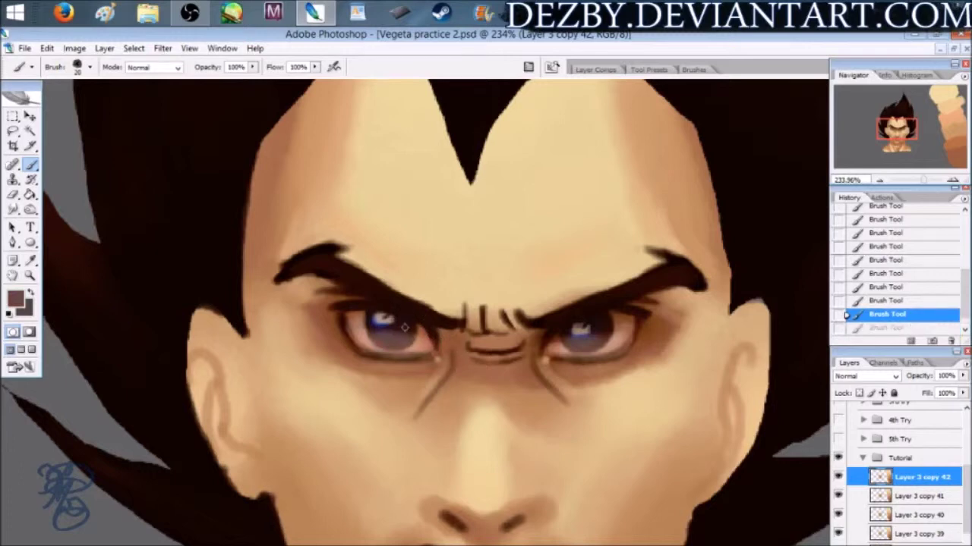
# Undo the last iris strokes and darken the lower left iris with a dark tone sampled from it.
pyautogui.hotkey('ctrl', 'alt', 'z')
pyautogui.hotkey('ctrl', 'alt', 'z')
pyautogui.keyDown('alt'); pyautogui.click(398, 329); pyautogui.keyUp('alt')
pyautogui.moveTo(394, 329); pyautogui.dragTo(400, 334)
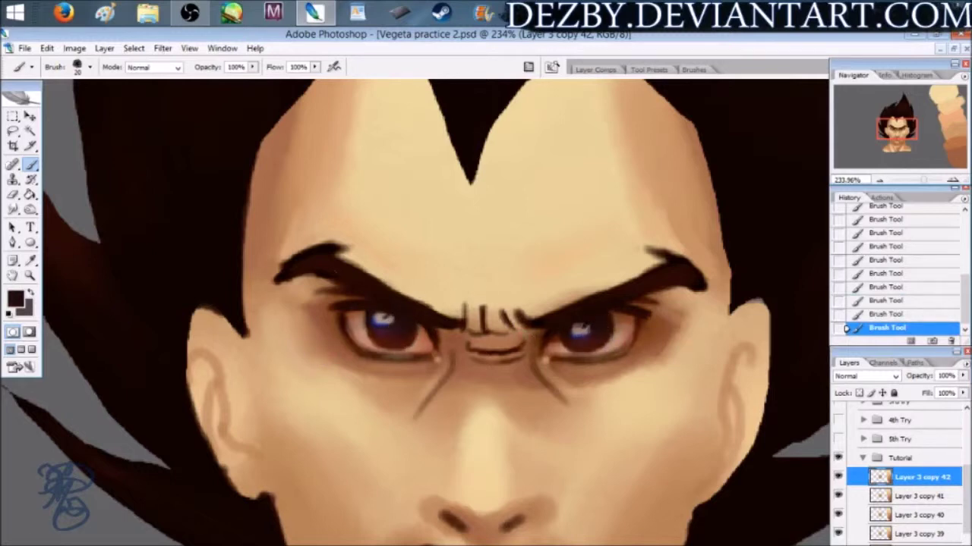
# Set the foreground colour to the greyish blue #43506d.
pyautogui.click(17, 300)
pyautogui.click(163, 247)
pyautogui.click(163, 243)
pyautogui.moveTo(260, 172); pyautogui.dragTo(267, 183)
pyautogui.moveTo(162, 243)
pyautogui.mouseDown()
pyautogui.moveTo(151, 205)
pyautogui.moveTo(142, 217)
pyautogui.mouseUp()
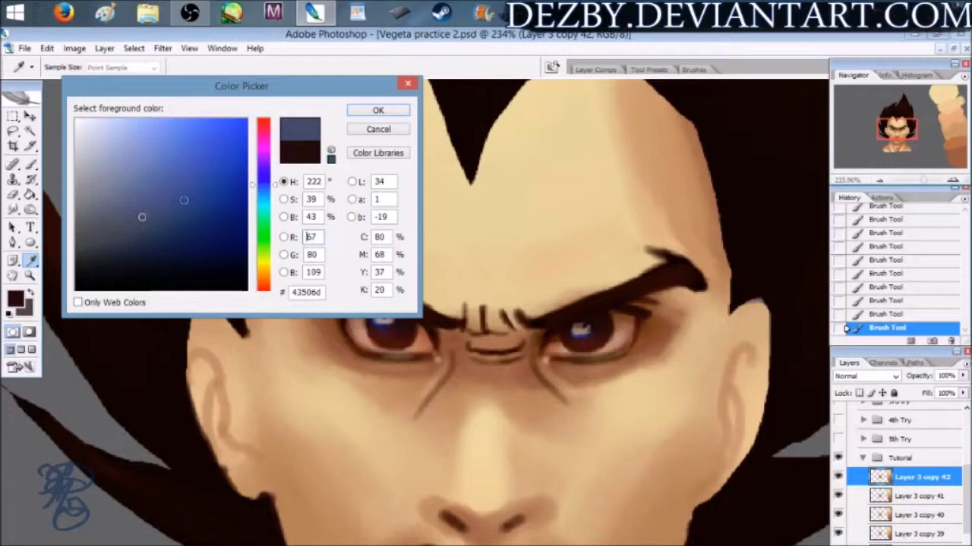
pyautogui.click(377, 111)
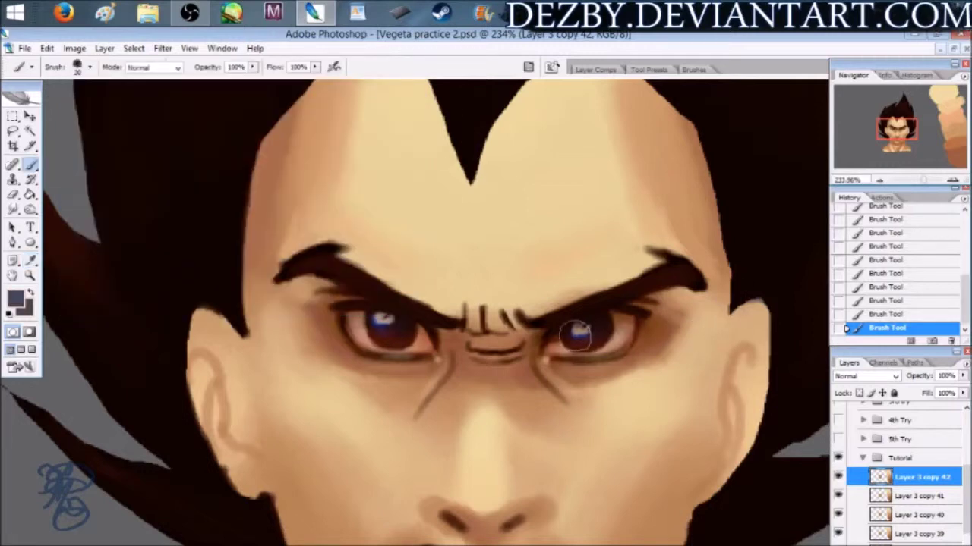
# Reduce the brush to size 10 and paint the greyish blue over the lower part of both irises.
pyautogui.moveTo(578, 343); pyautogui.dragTo(599, 341)
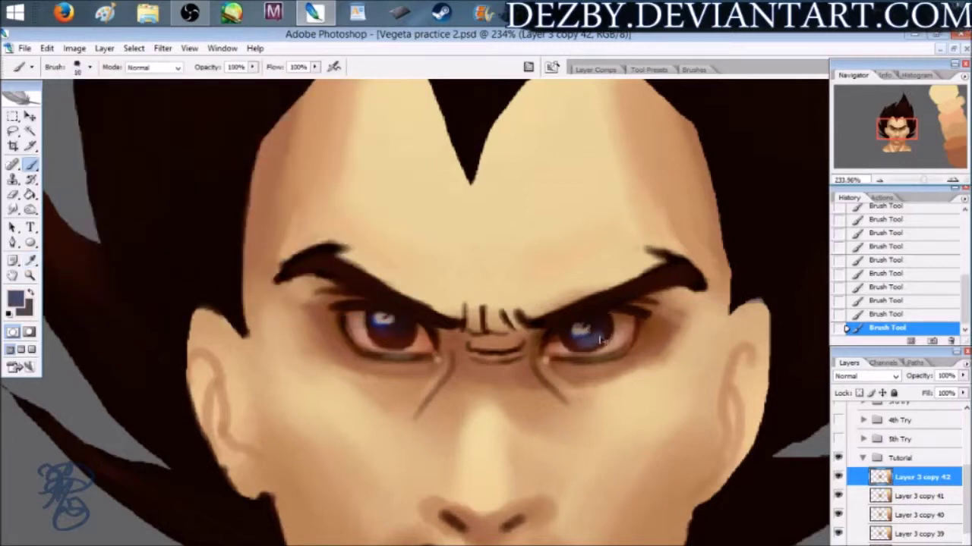
pyautogui.press('[')
pyautogui.moveTo(576, 345); pyautogui.dragTo(596, 340)
pyautogui.moveTo(582, 343)
pyautogui.mouseDown()
pyautogui.moveTo(612, 322)
pyautogui.moveTo(610, 331)
pyautogui.moveTo(601, 325)
pyautogui.mouseUp()
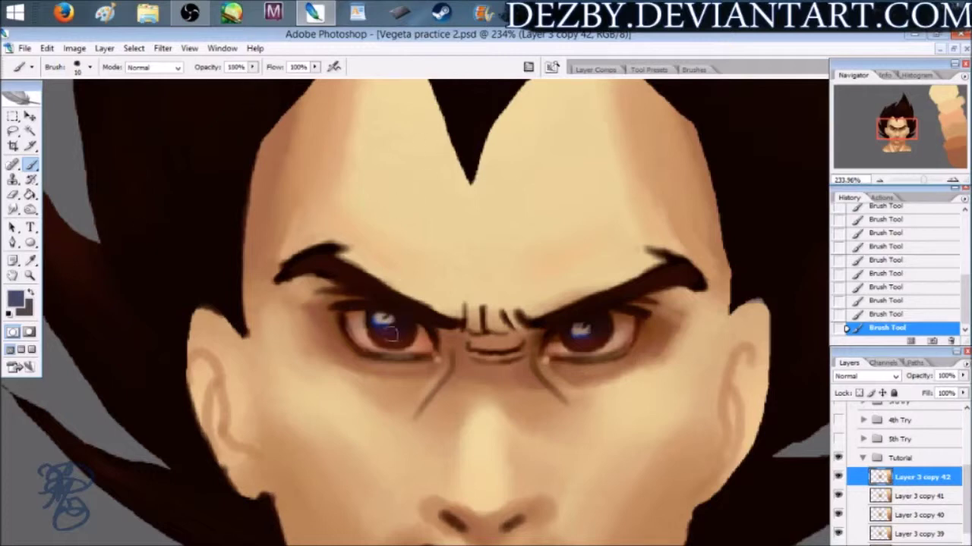
pyautogui.moveTo(382, 336); pyautogui.dragTo(431, 324)
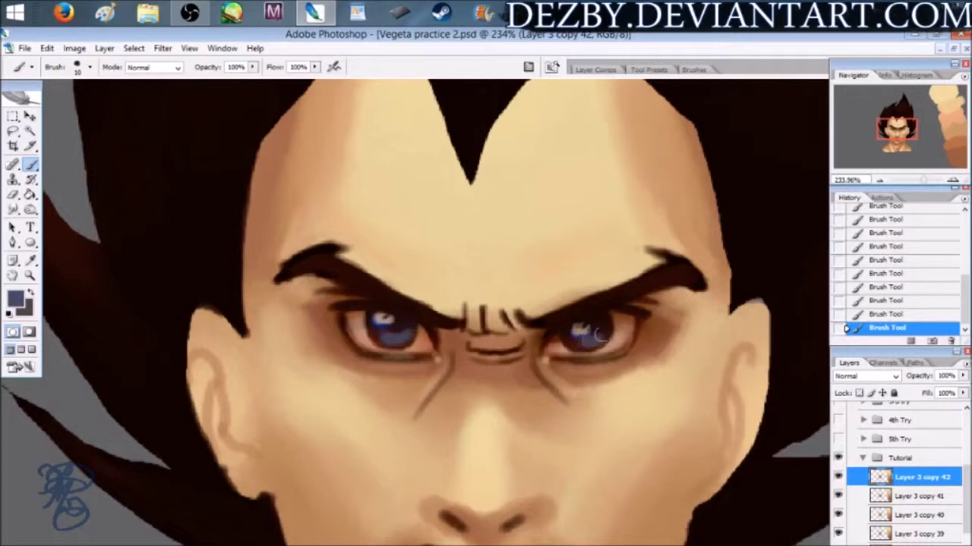
pyautogui.moveTo(590, 344)
pyautogui.mouseDown()
pyautogui.moveTo(604, 313)
pyautogui.moveTo(607, 322)
pyautogui.mouseUp()
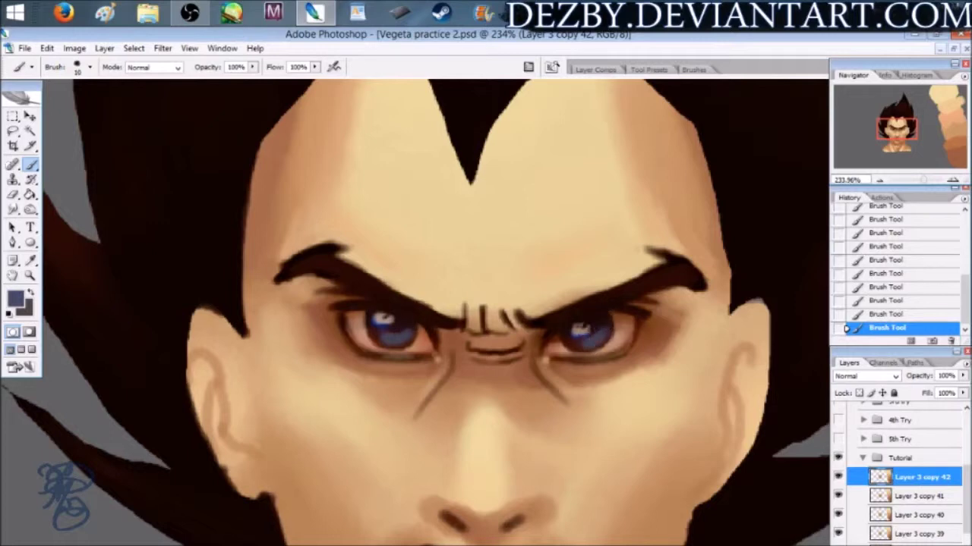
# Try an Overlay brush with a dark brown sampled from the eye over the left iris.
pyautogui.keyDown('alt'); pyautogui.click(378, 334); pyautogui.keyUp('alt')
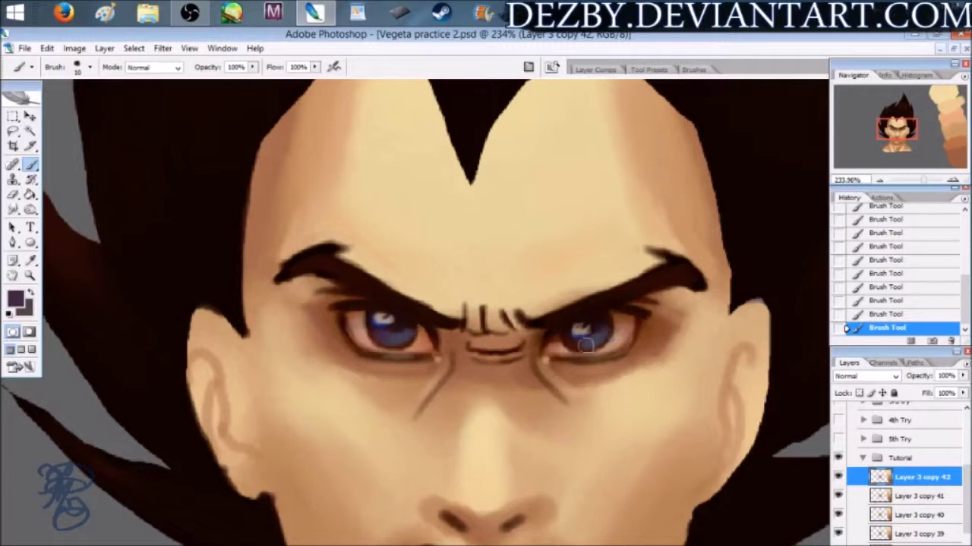
pyautogui.click(171, 67)
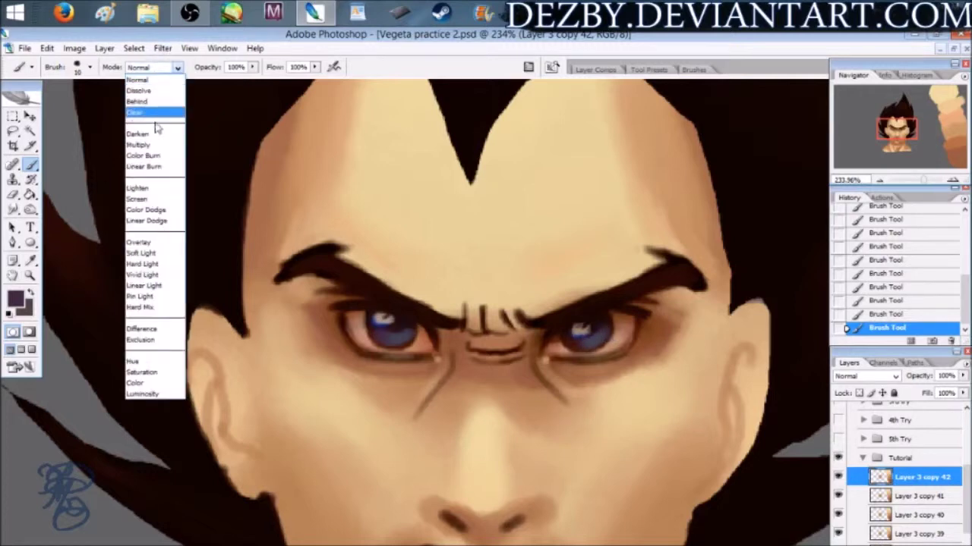
pyautogui.click(157, 244)
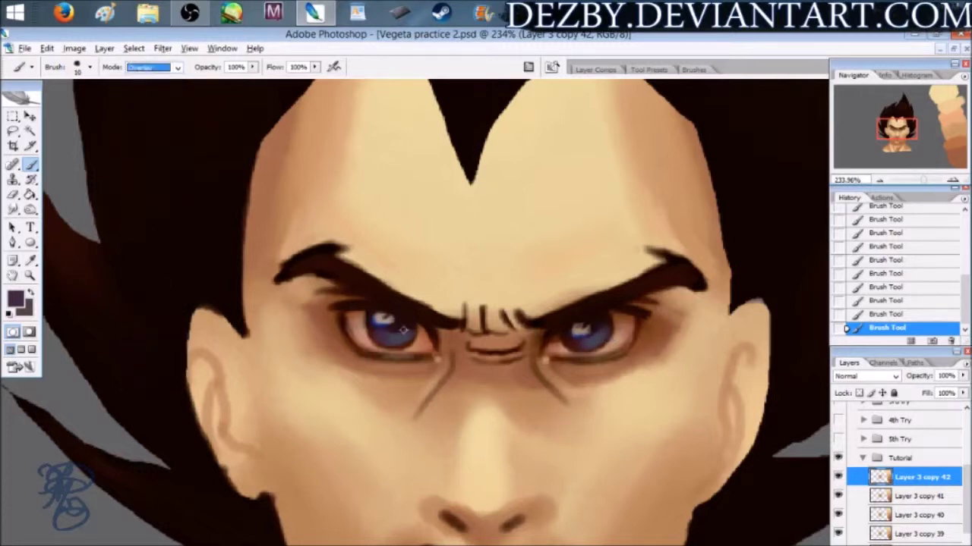
pyautogui.keyDown('alt'); pyautogui.click(406, 347); pyautogui.keyUp('alt')
pyautogui.keyDown('alt'); pyautogui.click(403, 344); pyautogui.keyUp('alt')
pyautogui.moveTo(384, 330); pyautogui.dragTo(413, 324)
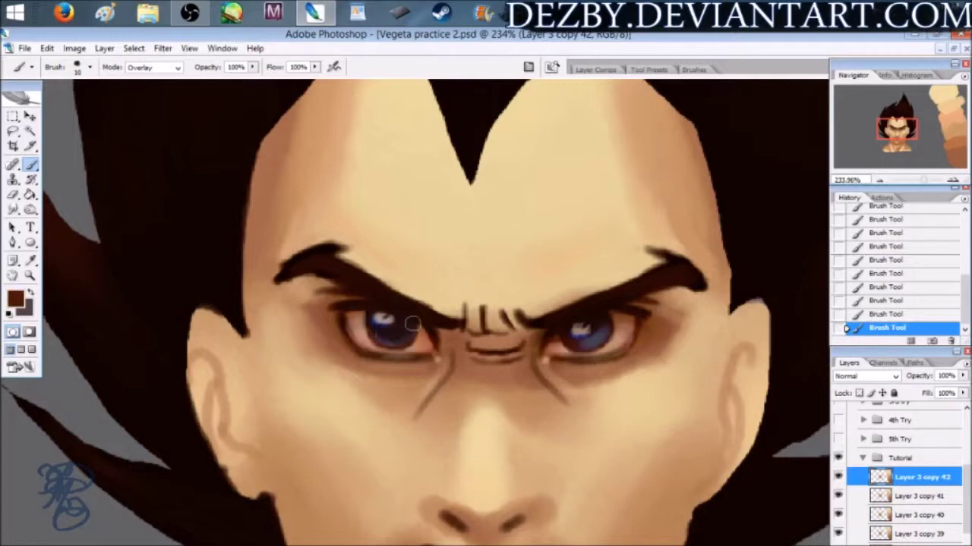
# Choose a dusty pink foreground colour and enlarge the brush to size 20.
pyautogui.click(158, 67)
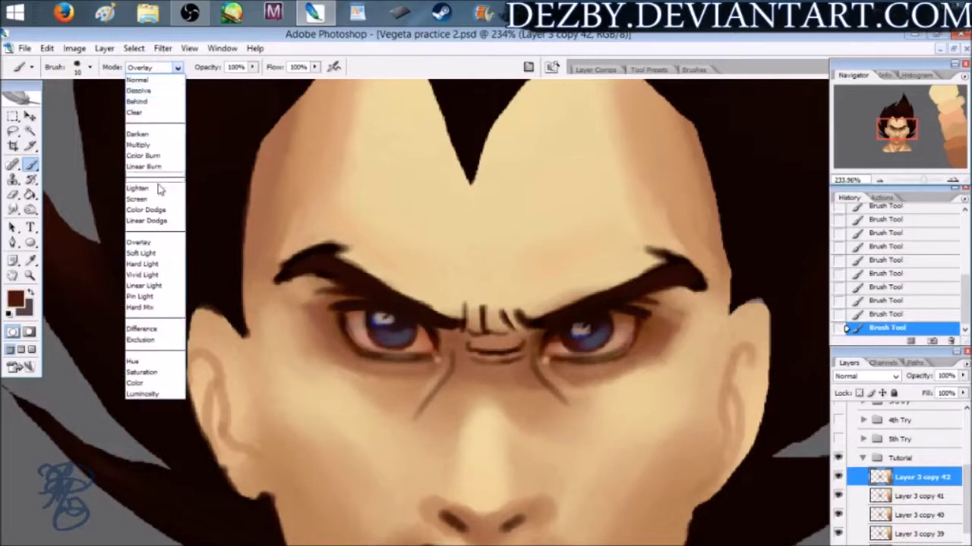
pyautogui.click(15, 297)
pyautogui.moveTo(117, 153); pyautogui.dragTo(125, 168)
pyautogui.click(369, 113)
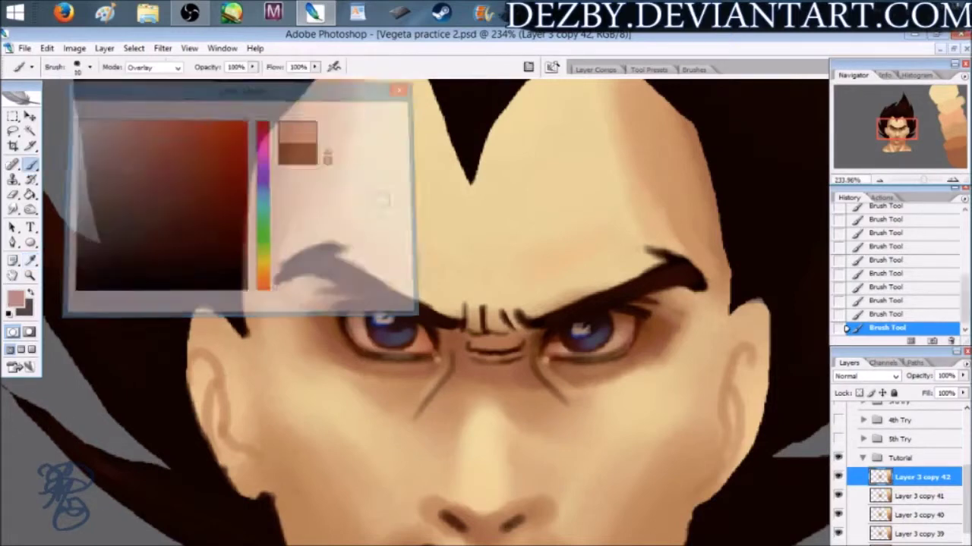
pyautogui.press(']')
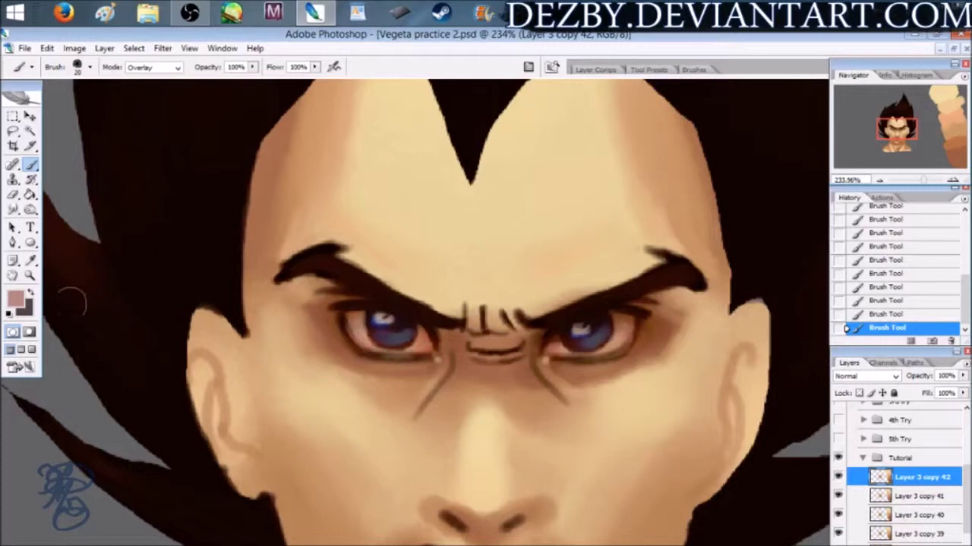
pyautogui.click(16, 299)
pyautogui.click(378, 111)
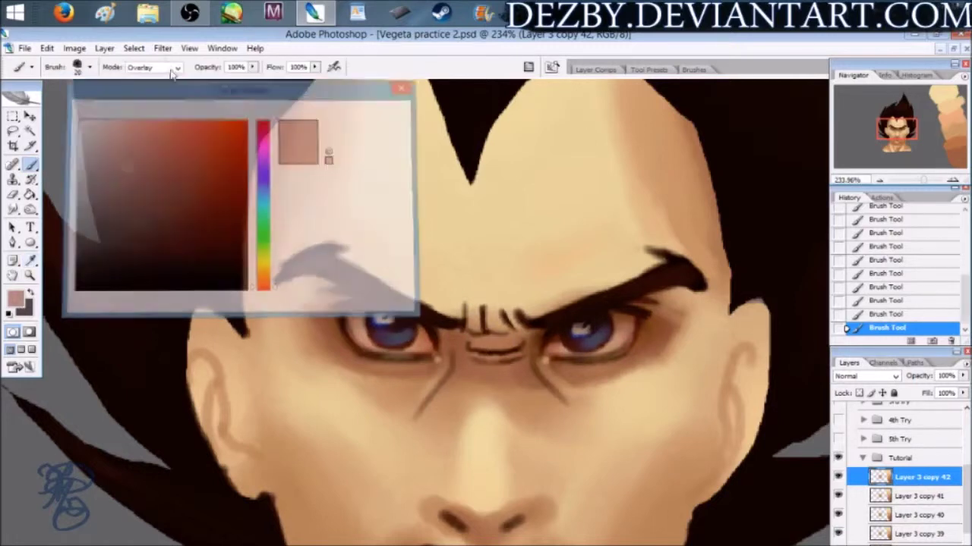
# Set the brush to Normal mode and change the foreground colour to a paler pink.
pyautogui.click(152, 66)
pyautogui.click(145, 85)
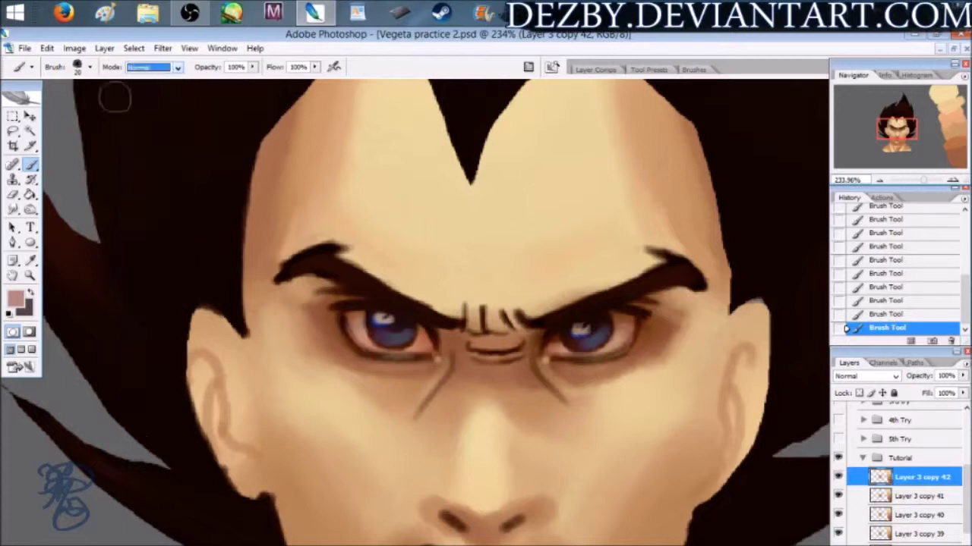
pyautogui.click(15, 298)
pyautogui.moveTo(118, 158); pyautogui.dragTo(110, 148)
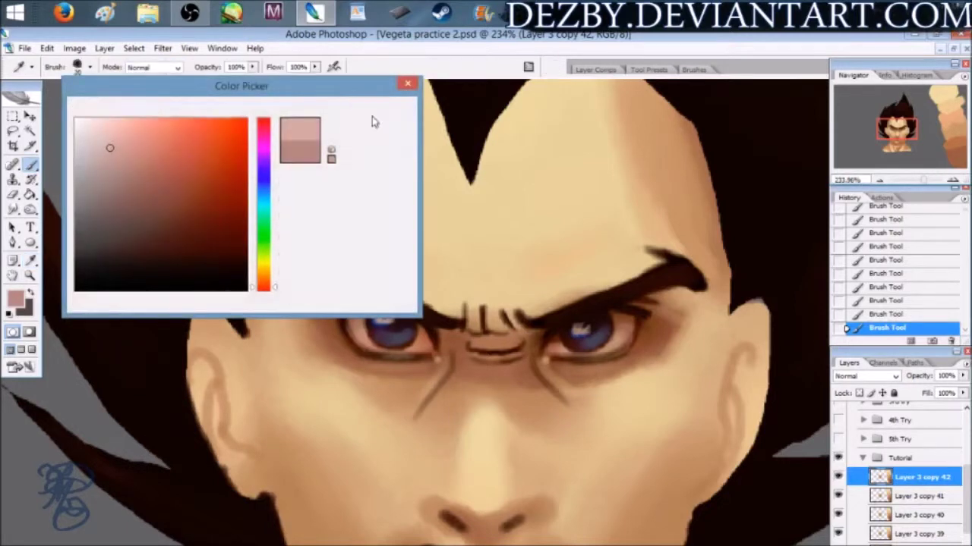
pyautogui.click(378, 111)
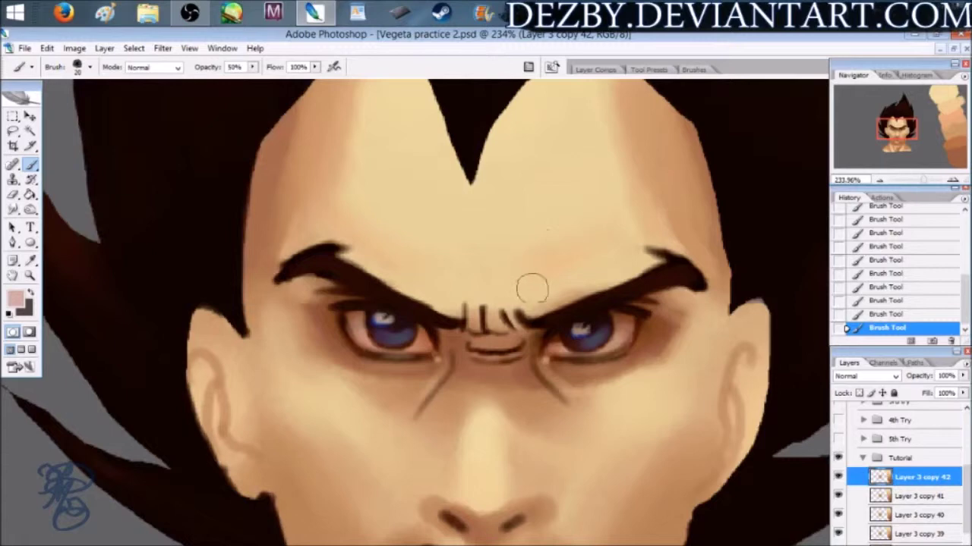
# Paint the pale pink at 50% opacity over the lower part of both irises for a soft glow.
pyautogui.moveTo(370, 344)
pyautogui.mouseDown()
pyautogui.moveTo(439, 352)
pyautogui.moveTo(368, 337)
pyautogui.moveTo(431, 341)
pyautogui.moveTo(358, 339)
pyautogui.moveTo(423, 344)
pyautogui.mouseUp()
pyautogui.hotkey('ctrl', 'z')
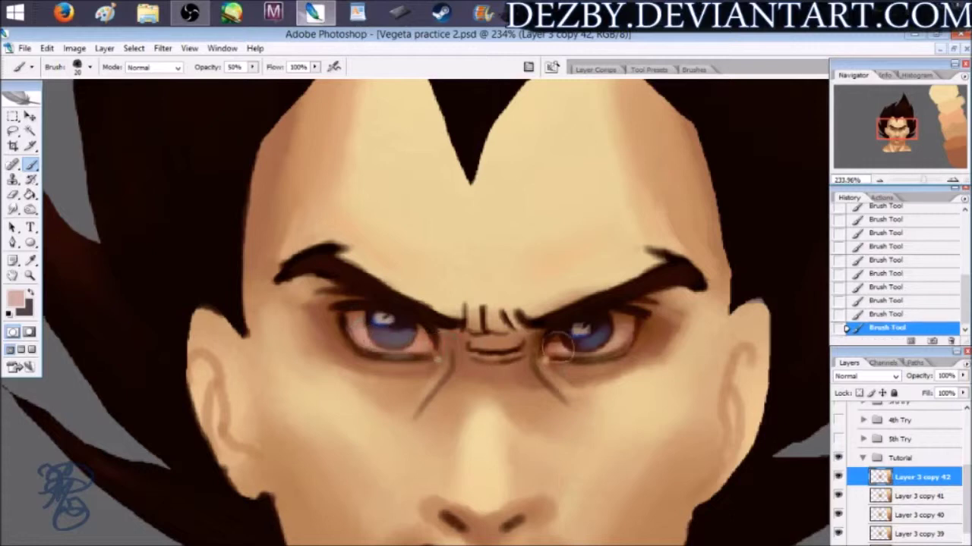
pyautogui.moveTo(562, 348); pyautogui.dragTo(632, 342)
pyautogui.moveTo(921, 184)
pyautogui.mouseDown()
pyautogui.moveTo(907, 180)
pyautogui.moveTo(926, 180)
pyautogui.mouseUp()
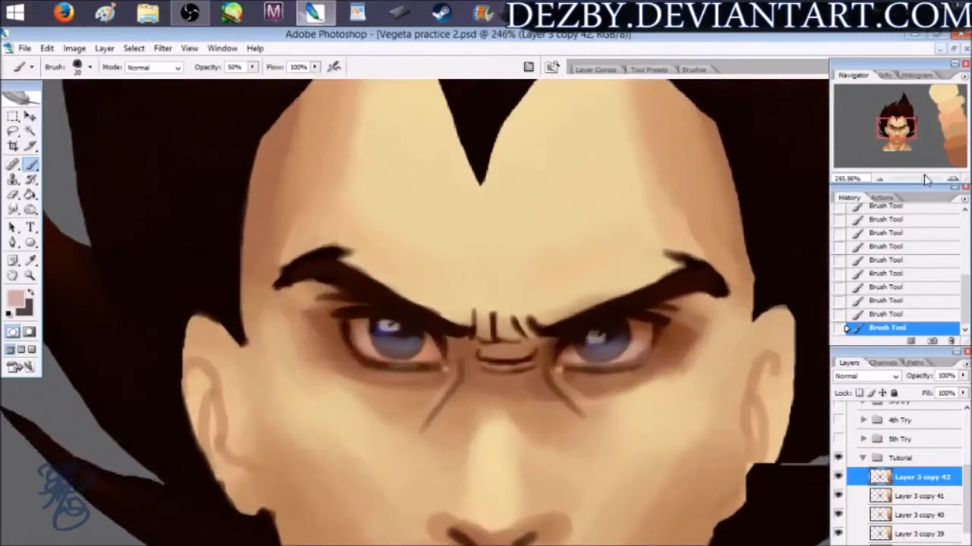
pyautogui.click(18, 298)
pyautogui.moveTo(137, 157); pyautogui.dragTo(131, 164)
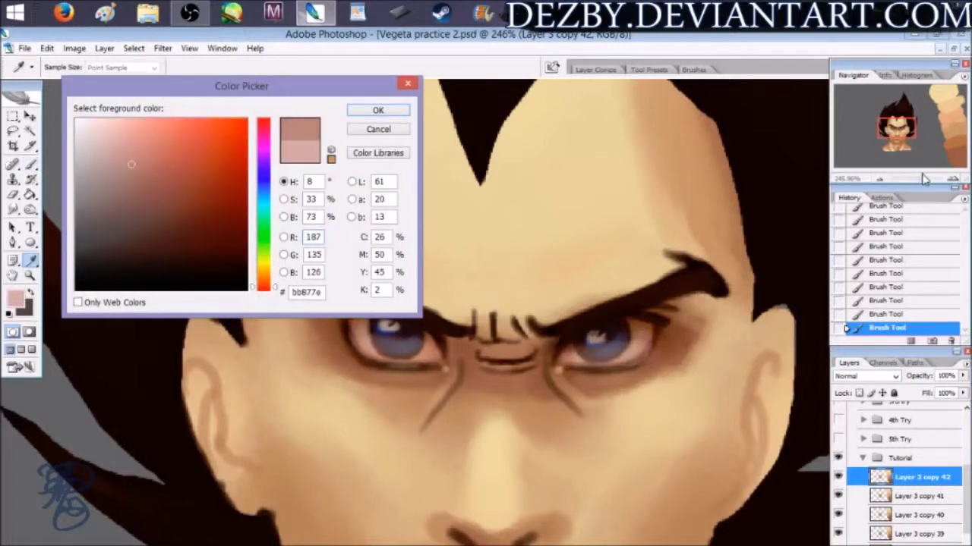
pyautogui.click(369, 130)
# Sample a dark tone from the right iris and lighten it to a muted reddish brown foreground colour.
pyautogui.moveTo(924, 180); pyautogui.dragTo(922, 180)
pyautogui.keyDown('alt'); pyautogui.click(623, 334); pyautogui.keyUp('alt')
pyautogui.keyDown('alt'); pyautogui.click(604, 340); pyautogui.keyUp('alt')
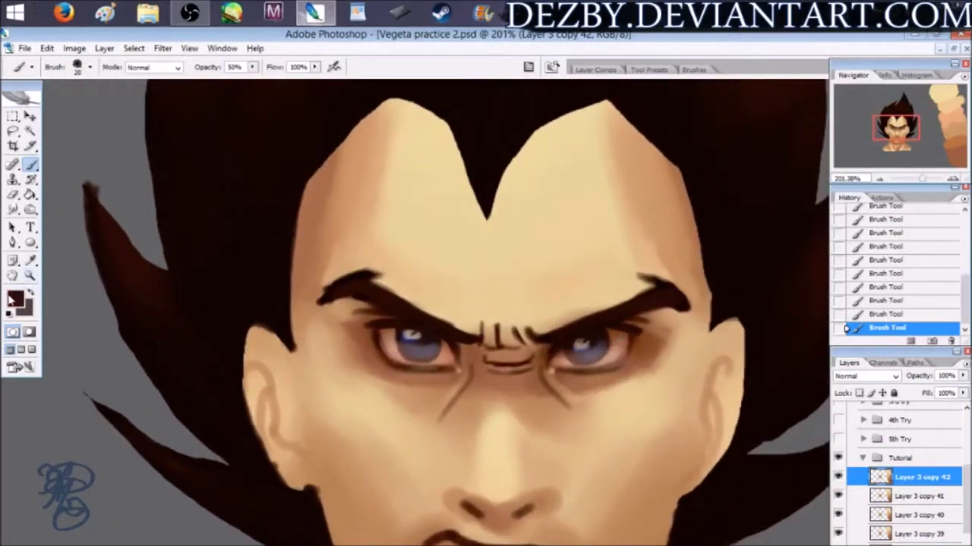
pyautogui.click(15, 299)
pyautogui.moveTo(165, 260); pyautogui.dragTo(147, 215)
pyautogui.click(273, 122)
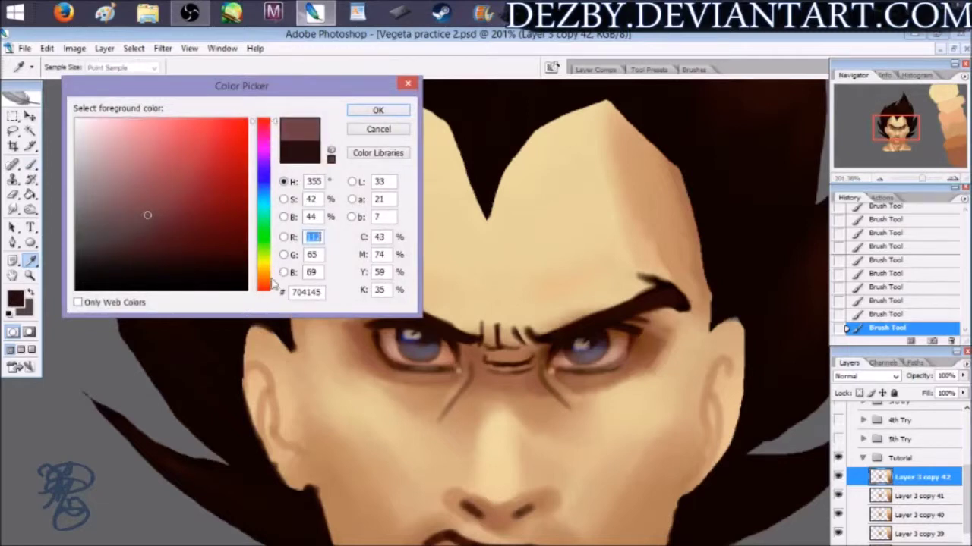
pyautogui.moveTo(265, 286); pyautogui.dragTo(267, 300)
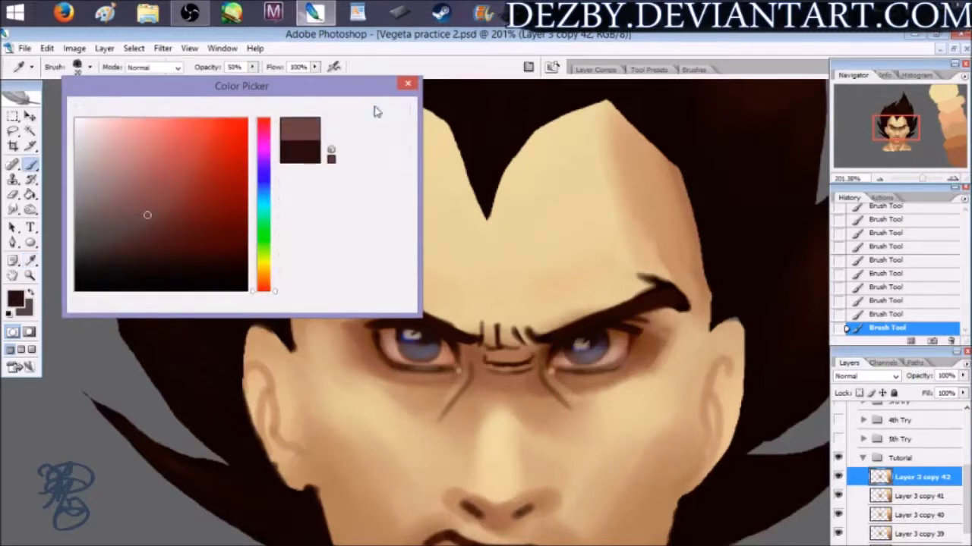
pyautogui.click(373, 110)
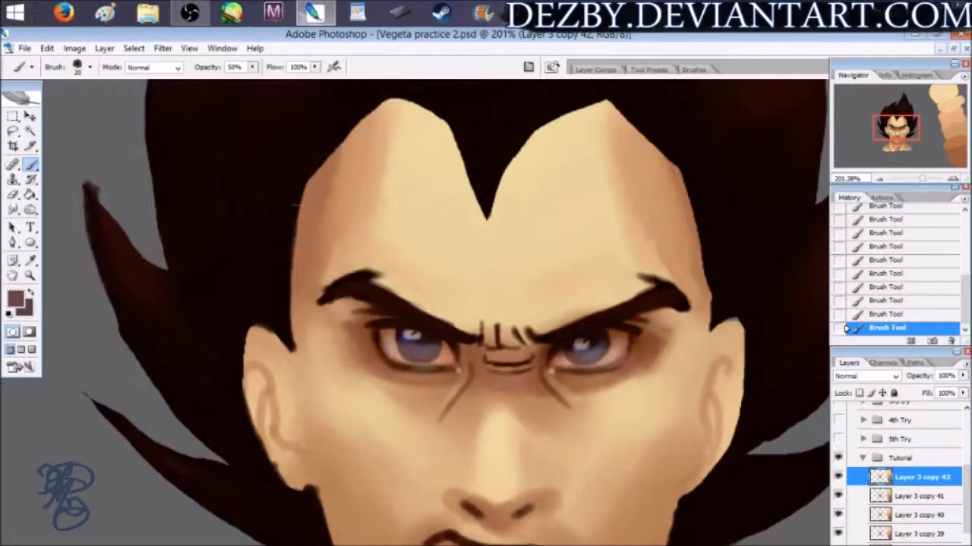
# Set the brush to Overlay mode and tint the lower part of both irises with the reddish brown.
pyautogui.click(154, 66)
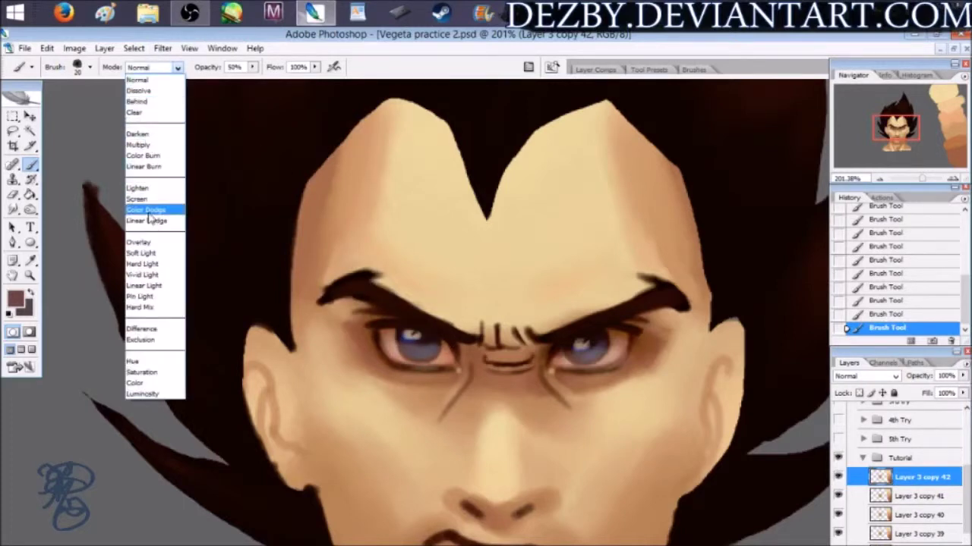
pyautogui.click(143, 243)
pyautogui.moveTo(428, 351)
pyautogui.mouseDown()
pyautogui.moveTo(407, 351)
pyautogui.moveTo(420, 351)
pyautogui.mouseUp()
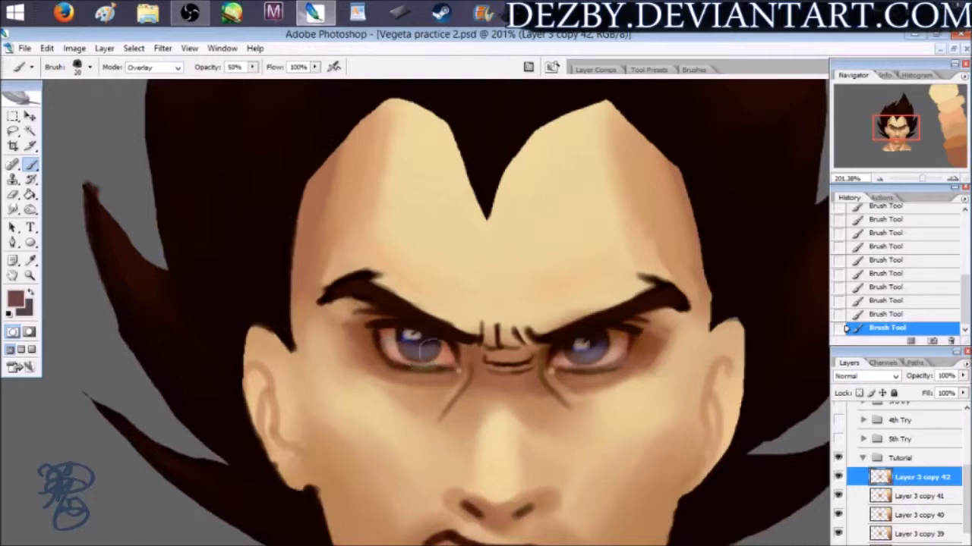
pyautogui.moveTo(583, 363); pyautogui.dragTo(598, 344)
pyautogui.hotkey('ctrl', 'z')
pyautogui.hotkey('ctrl', 'z')
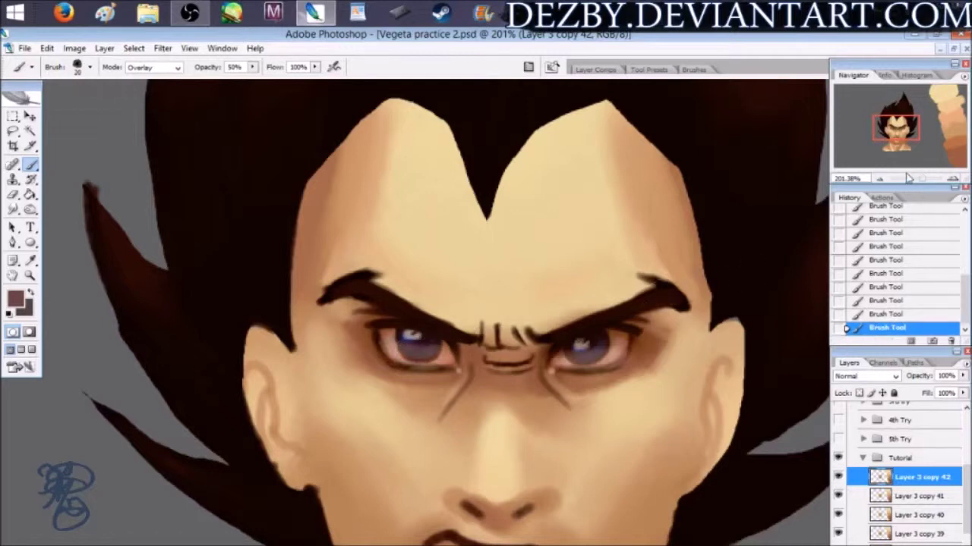
# Sample a dark tone from the right eye and set the brush to Normal mode.
pyautogui.moveTo(921, 179)
pyautogui.mouseDown()
pyautogui.moveTo(900, 180)
pyautogui.moveTo(925, 183)
pyautogui.mouseUp()
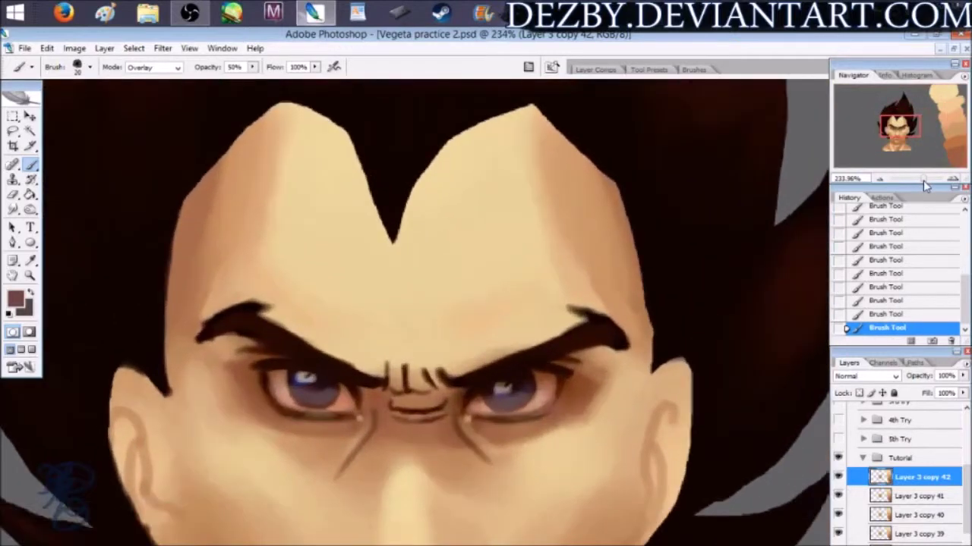
pyautogui.moveTo(899, 130); pyautogui.dragTo(898, 132)
pyautogui.keyDown('alt'); pyautogui.click(557, 342); pyautogui.keyUp('alt')
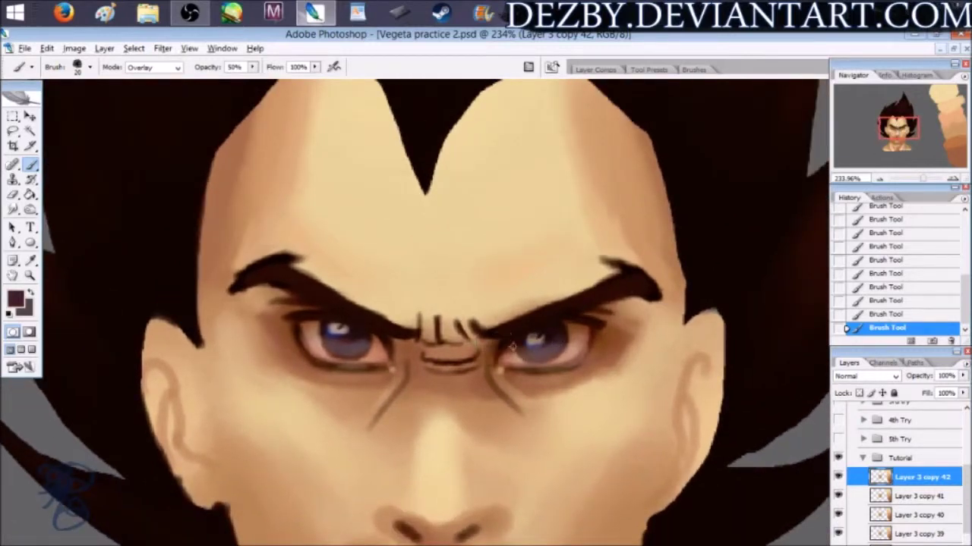
pyautogui.keyDown('alt'); pyautogui.click(592, 338); pyautogui.keyUp('alt')
pyautogui.click(152, 67)
pyautogui.click(151, 85)
# Darken the edge of the right iris with a size 10 brush at 50% opacity, comparing before and after.
pyautogui.click(553, 334)
pyautogui.press('[')
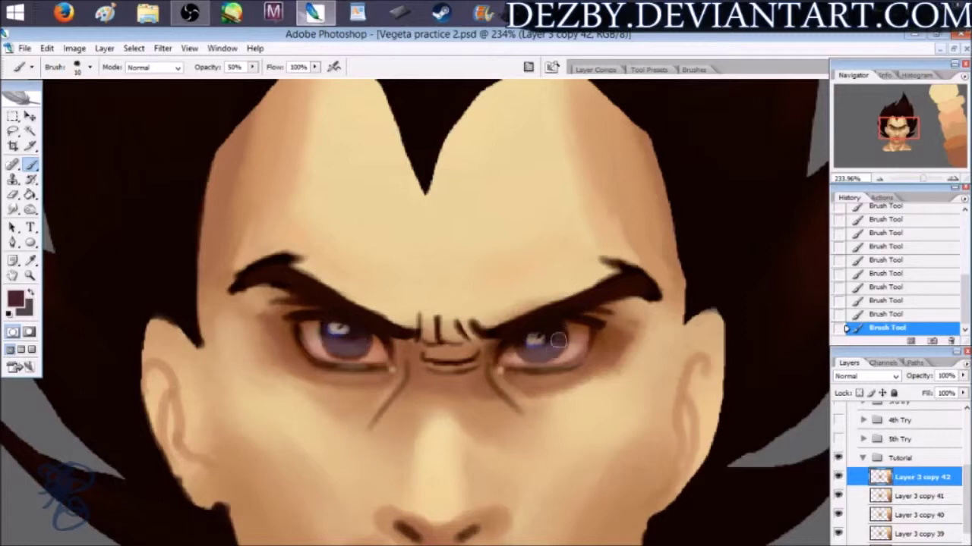
pyautogui.hotkey('ctrl', 'alt', 'z')
pyautogui.hotkey('ctrl', 'alt', 'z')
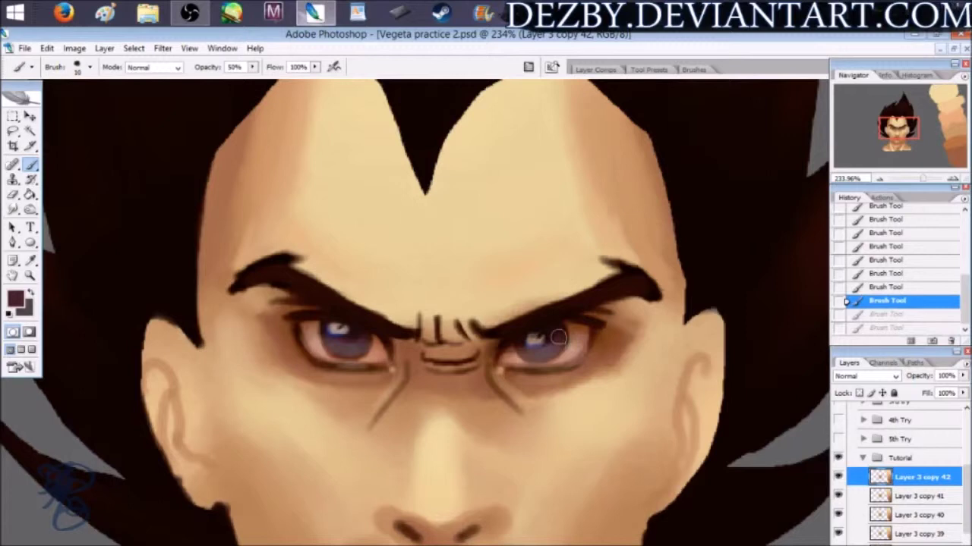
pyautogui.hotkey('ctrl', 'shift', 'z')
pyautogui.hotkey('ctrl', 'shift', 'z')
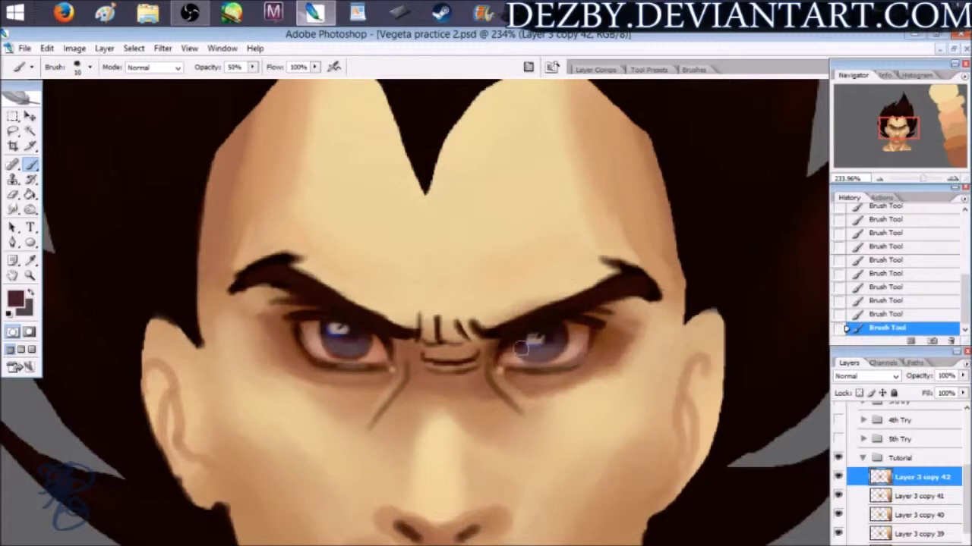
# Sample tones around the right iris and repaint its lower outer edge with a smaller brush.
pyautogui.keyDown('alt'); pyautogui.click(543, 353); pyautogui.keyUp('alt')
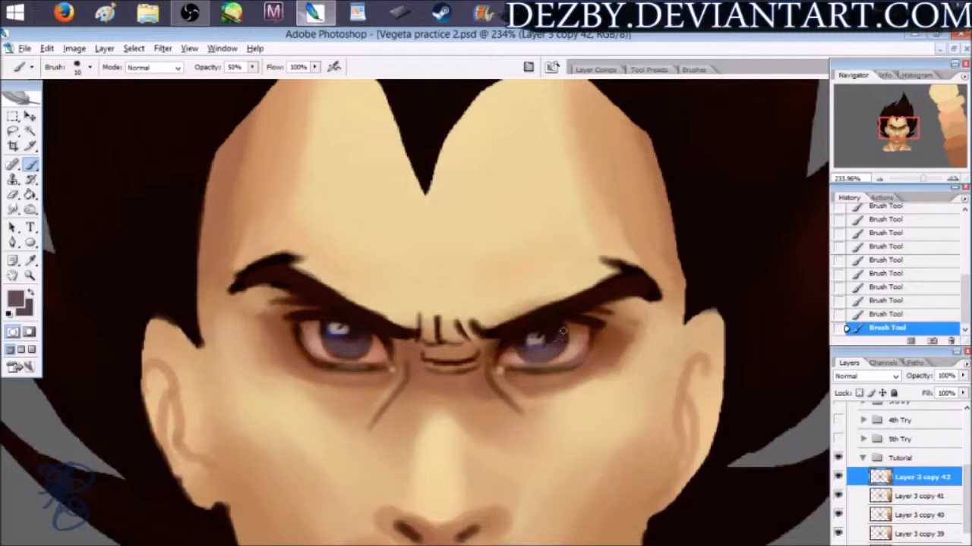
pyautogui.keyDown('alt'); pyautogui.click(558, 330); pyautogui.keyUp('alt')
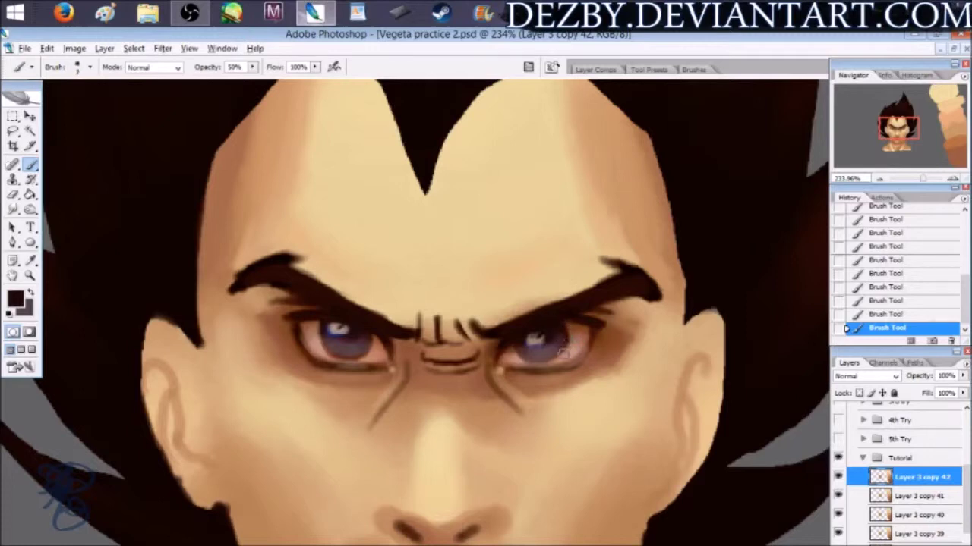
pyautogui.keyDown('alt'); pyautogui.click(564, 347); pyautogui.keyUp('alt')
pyautogui.hotkey('ctrl', 'alt', 'z')
pyautogui.hotkey('ctrl', 'alt', 'z')
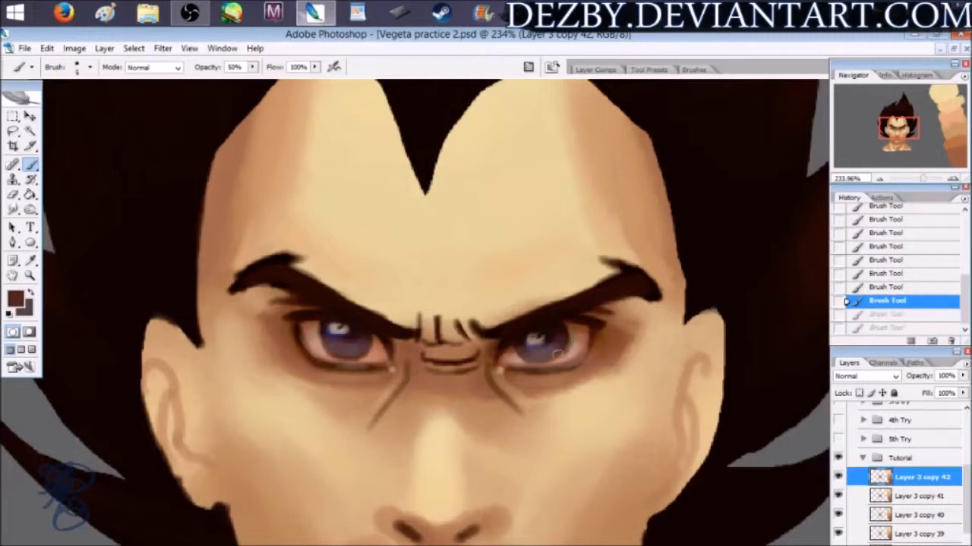
pyautogui.moveTo(557, 354); pyautogui.dragTo(543, 352)
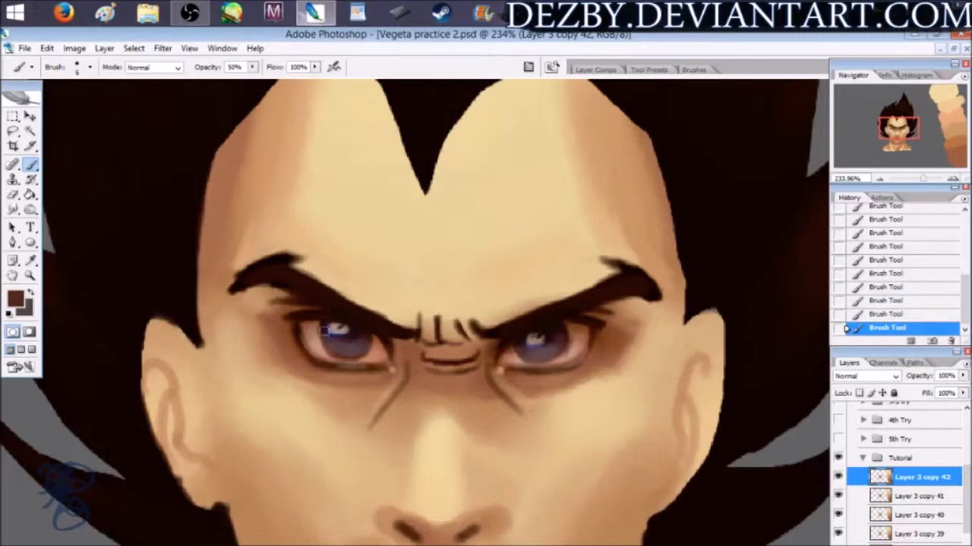
# Sample a dark tone from the left iris and touch up its inner edge.
pyautogui.keyDown('alt'); pyautogui.click(358, 332); pyautogui.keyUp('alt')
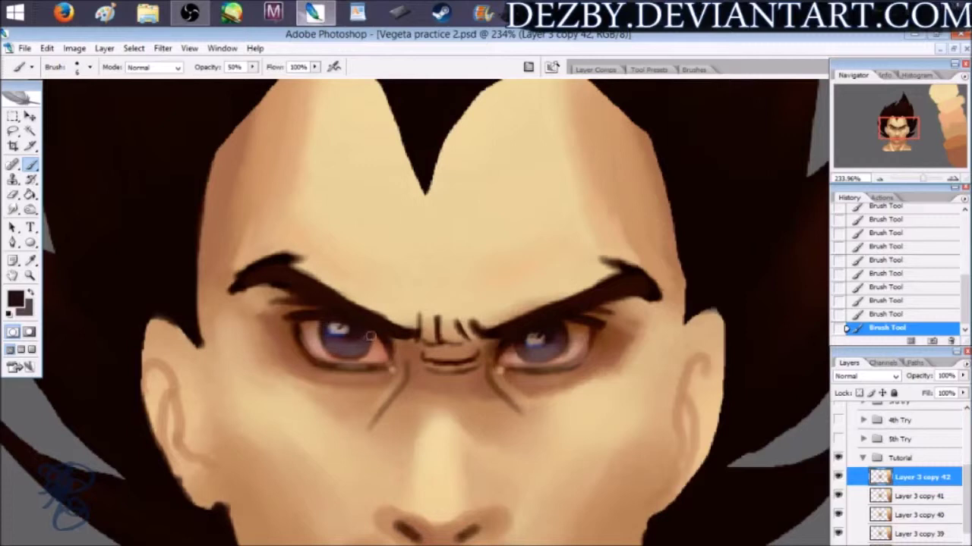
pyautogui.moveTo(927, 181)
pyautogui.mouseDown()
pyautogui.moveTo(908, 180)
pyautogui.moveTo(921, 180)
pyautogui.mouseUp()
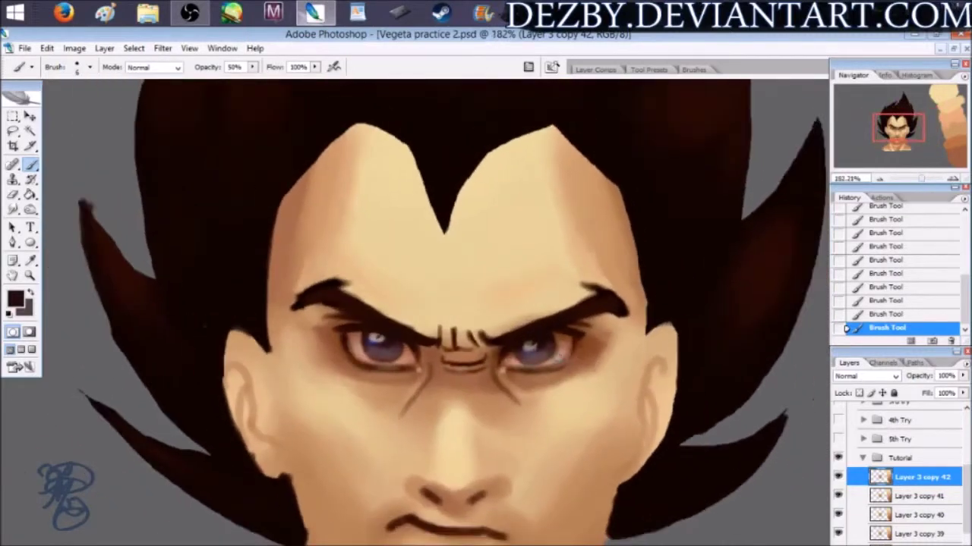
pyautogui.moveTo(921, 179); pyautogui.dragTo(927, 180)
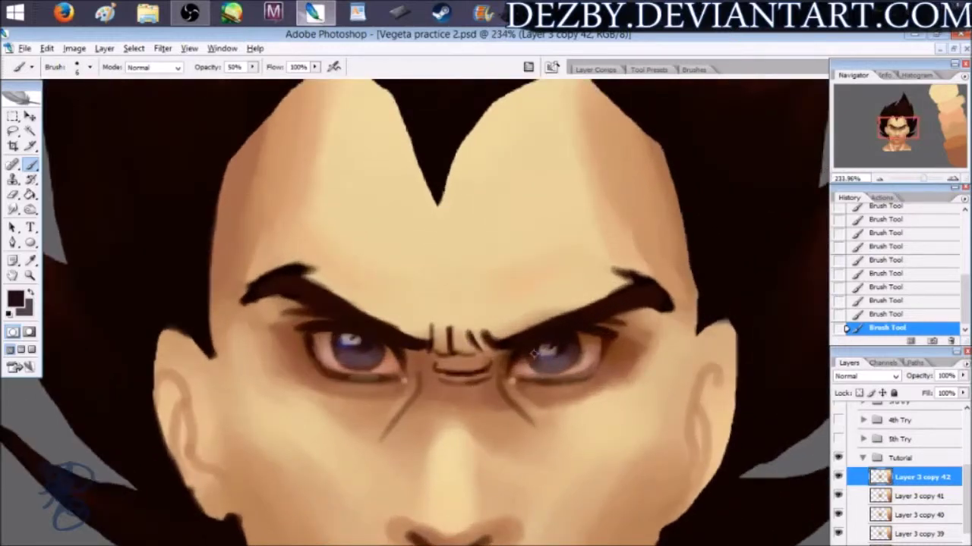
# Undo the latest strokes on the right iris and repaint its lower inner edge with the dark tone.
pyautogui.hotkey('ctrl', 'z')
pyautogui.moveTo(532, 354); pyautogui.dragTo(555, 369)
pyautogui.hotkey('ctrl', 'alt', 'z')
pyautogui.hotkey('ctrl', 'alt', 'z')
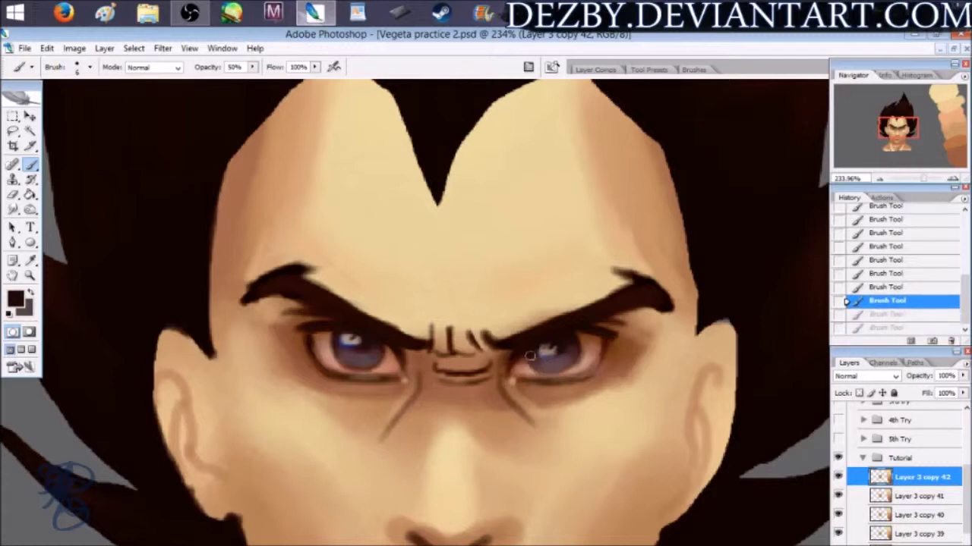
pyautogui.moveTo(530, 356); pyautogui.dragTo(537, 365)
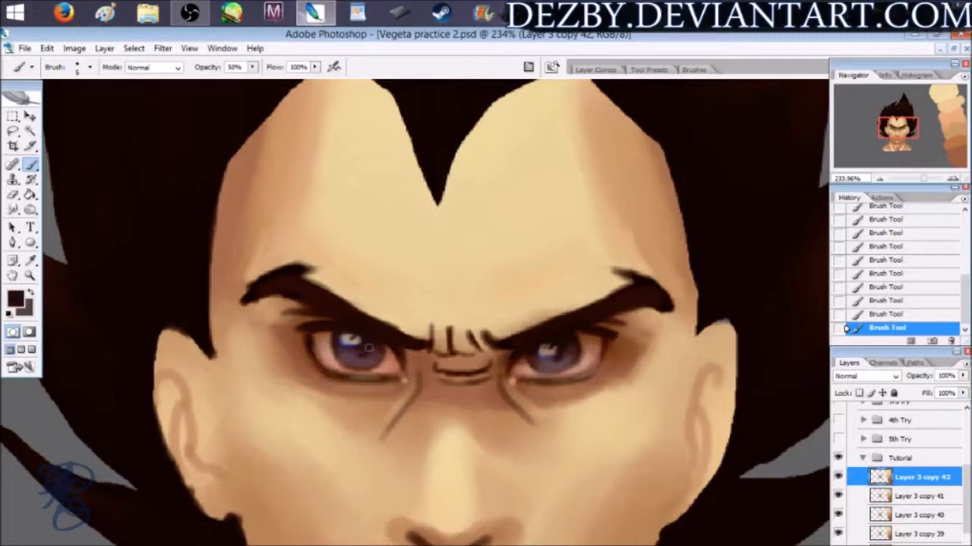
# Sample a muted mauve from the lower right iris and touch up the iris with it.
pyautogui.keyDown('alt'); pyautogui.click(552, 363); pyautogui.keyUp('alt')
pyautogui.click(915, 179)
pyautogui.moveTo(915, 181); pyautogui.dragTo(921, 180)
pyautogui.moveTo(563, 367); pyautogui.dragTo(603, 300)
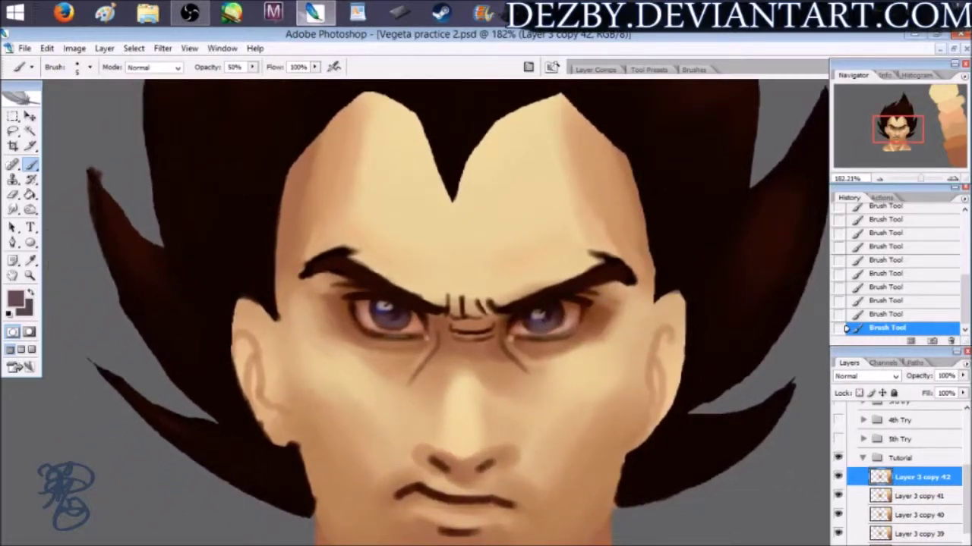
pyautogui.moveTo(923, 180); pyautogui.dragTo(922, 180)
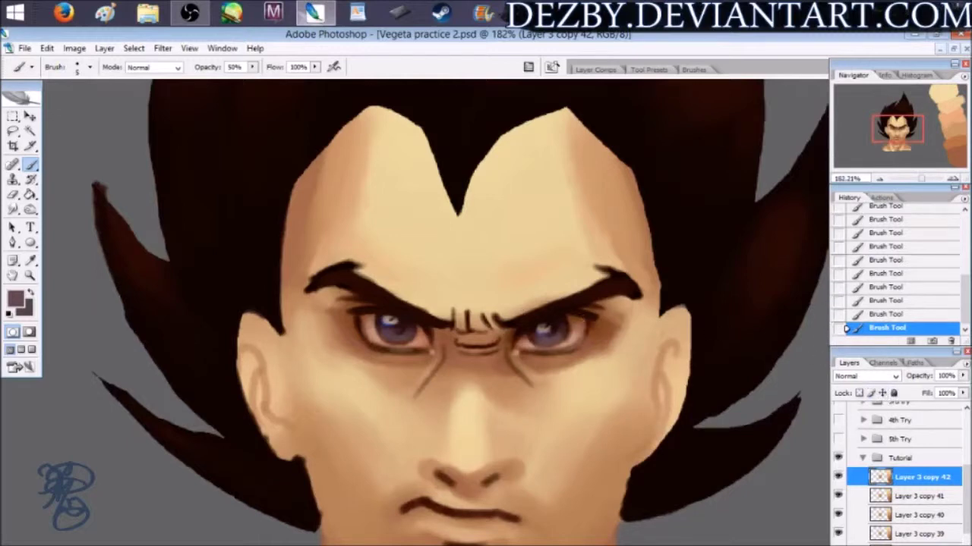
# Set the foreground colour to light tan c7aa94 and the brush to Overlay mode.
pyautogui.click(15, 302)
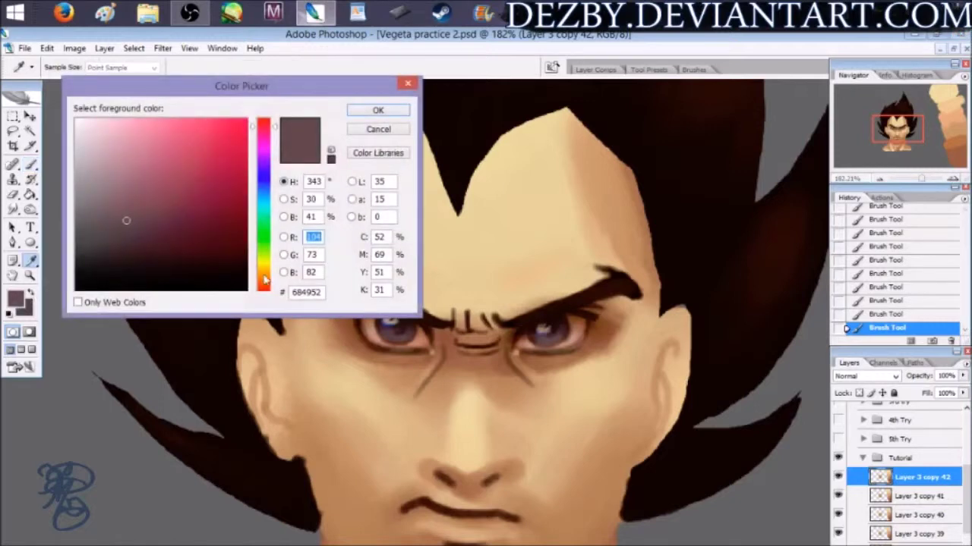
pyautogui.click(265, 280)
pyautogui.click(118, 156)
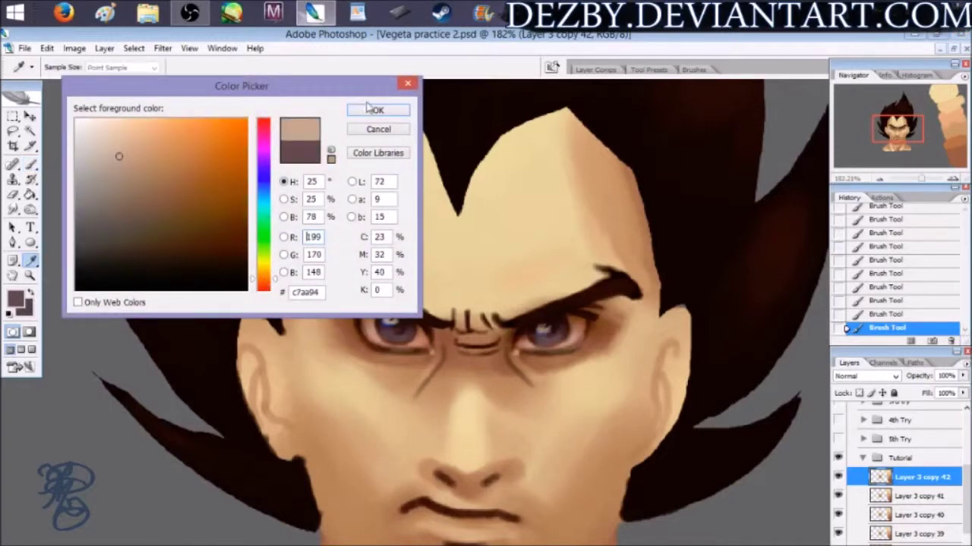
pyautogui.click(377, 110)
pyautogui.click(155, 66)
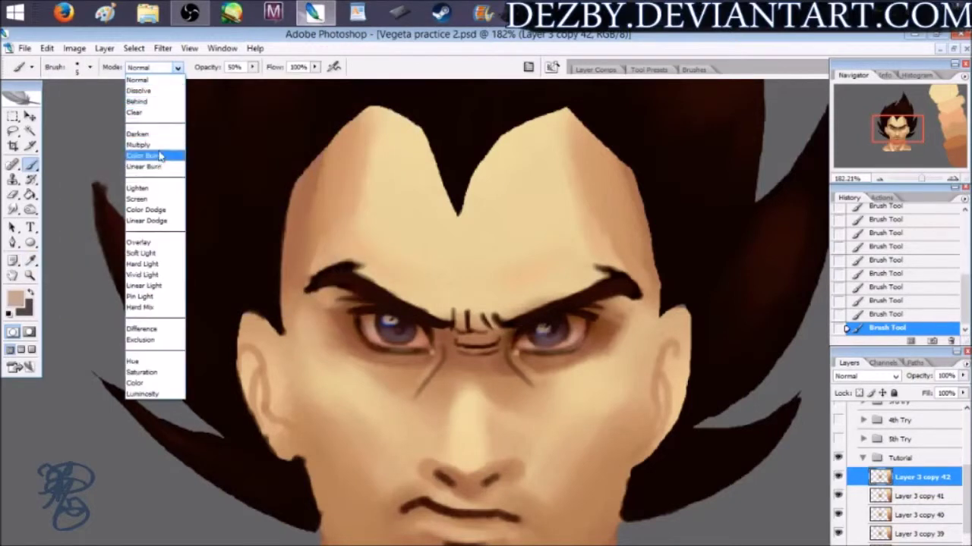
pyautogui.click(152, 242)
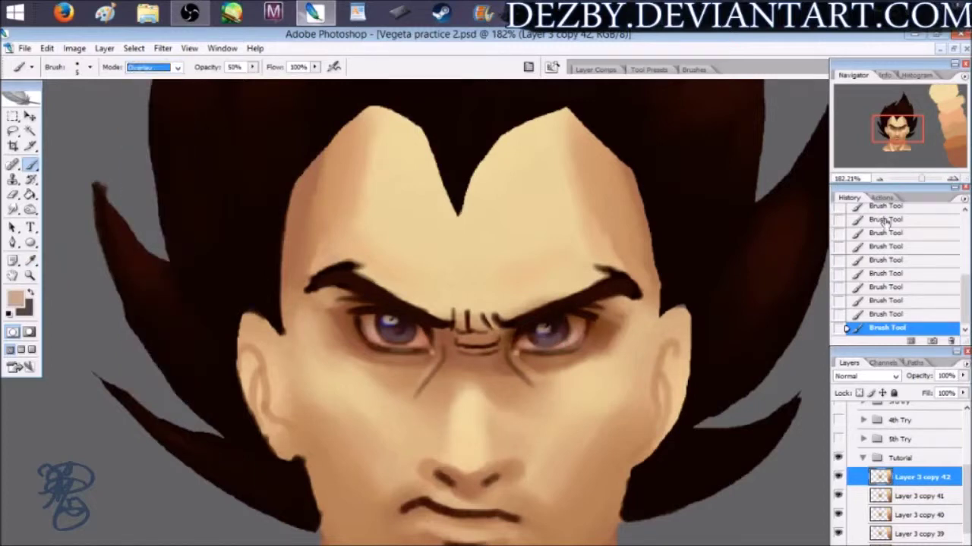
# Paint the light tan in Overlay mode over the irises to brighten them, adjusting the brush size.
pyautogui.click(542, 335)
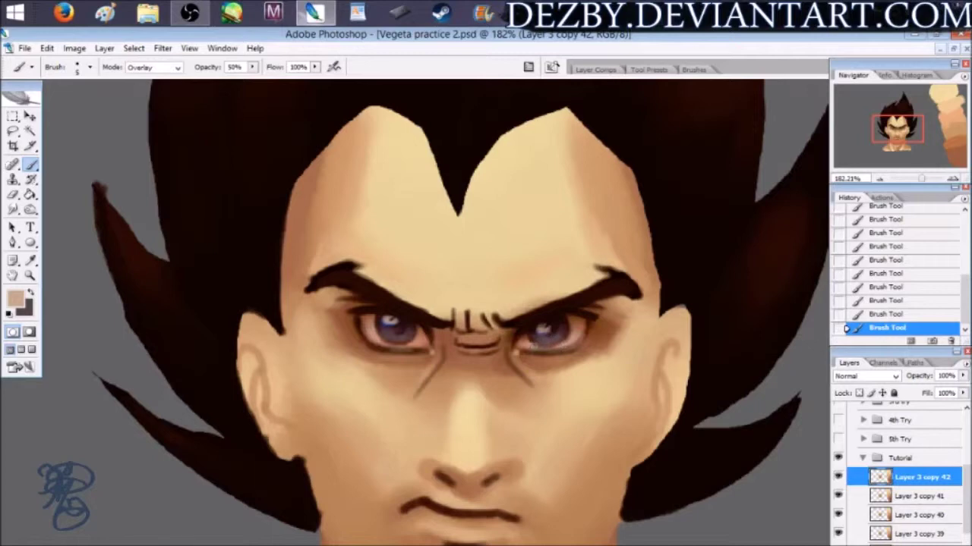
pyautogui.press(']')
pyautogui.press(']')
pyautogui.press(']')
pyautogui.press(']')
pyautogui.press(']')
pyautogui.press(']')
pyautogui.press('[')
pyautogui.scroll(4, 402, 353)
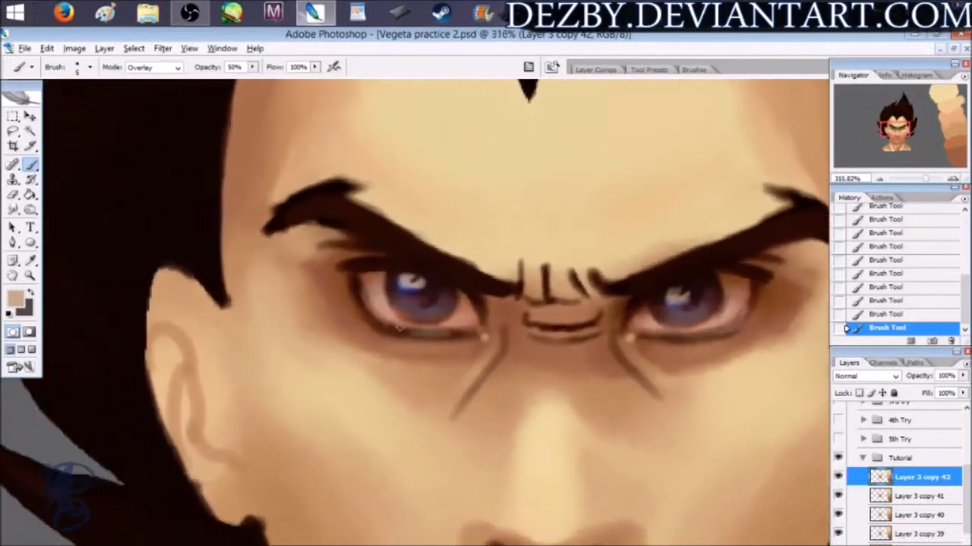
# Set the brush to Normal mode and blend the lower edge of the left iris with tones sampled around it.
pyautogui.keyDown('alt'); pyautogui.click(406, 314); pyautogui.keyUp('alt')
pyautogui.click(154, 67)
pyautogui.click(152, 79)
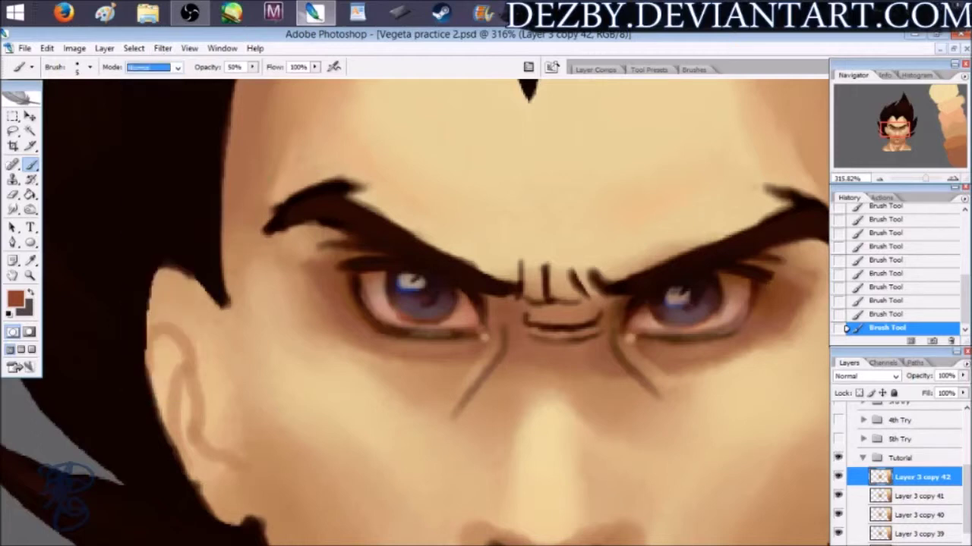
pyautogui.click(404, 315)
pyautogui.keyDown('alt'); pyautogui.click(426, 323); pyautogui.keyUp('alt')
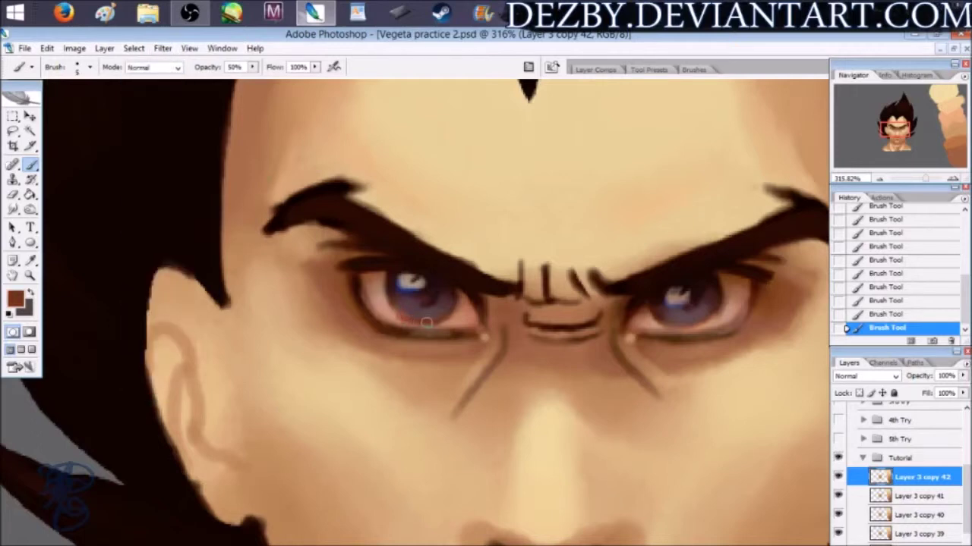
pyautogui.keyDown('alt'); pyautogui.click(422, 315); pyautogui.keyUp('alt')
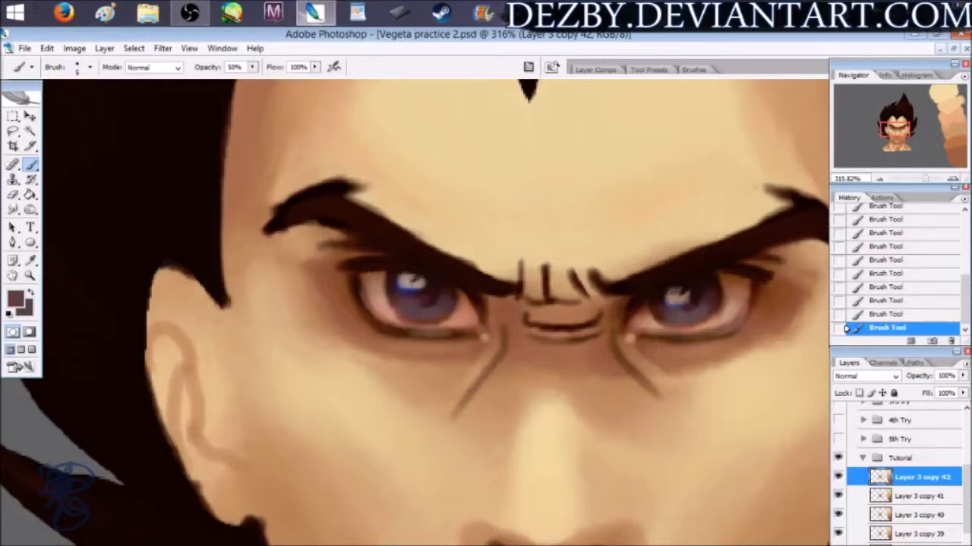
# Change the foreground colour to pale beige cdbfa8.
pyautogui.click(18, 296)
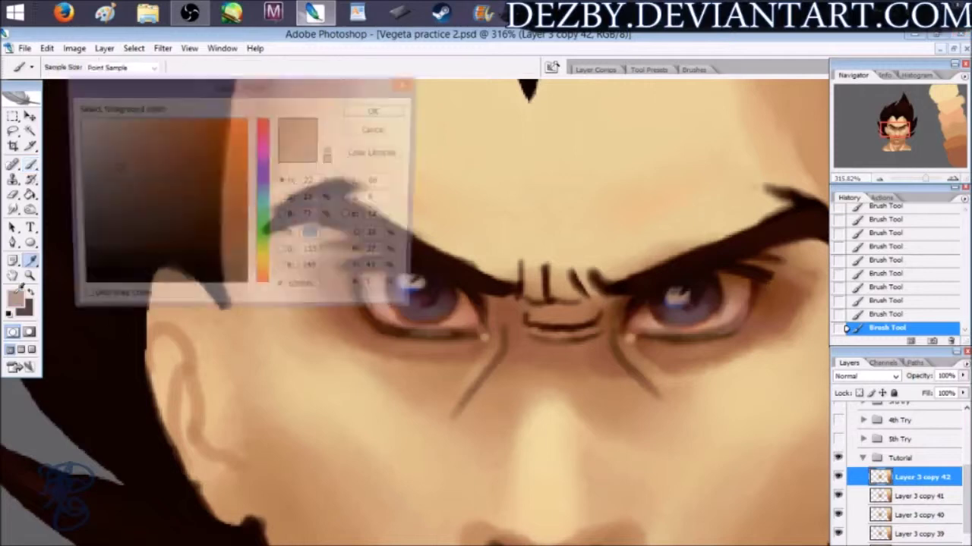
pyautogui.moveTo(117, 169); pyautogui.dragTo(108, 148)
pyautogui.moveTo(279, 288); pyautogui.dragTo(279, 279)
pyautogui.click(106, 151)
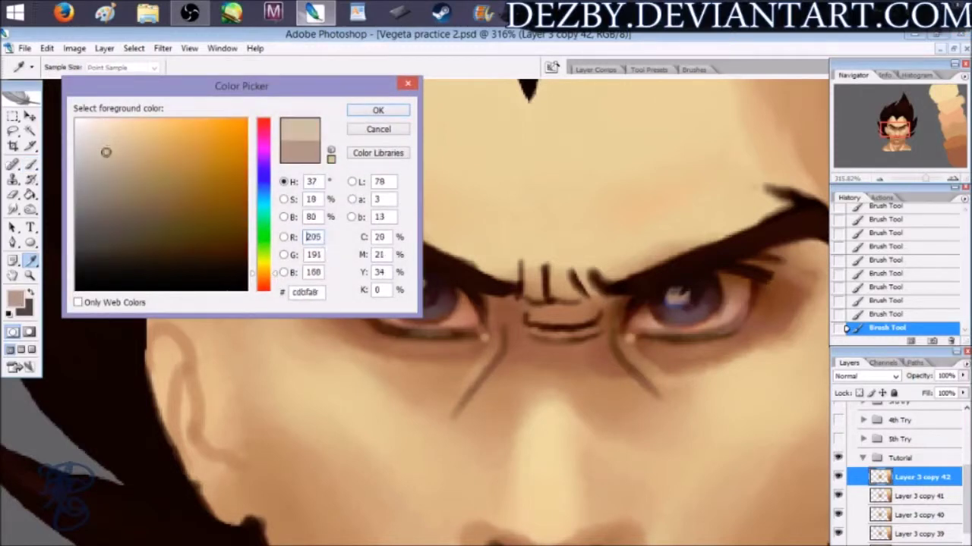
pyautogui.click(378, 110)
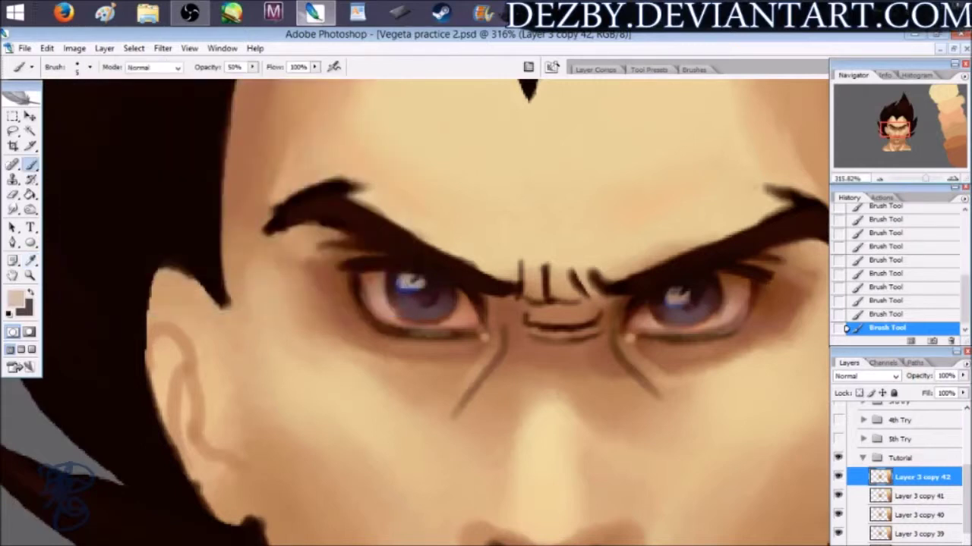
# Duplicate the layer and paint the left eye's reflection in pale beige with a size 2 brush at 100% opacity.
pyautogui.moveTo(408, 284); pyautogui.dragTo(417, 285)
pyautogui.hotkey('ctrl', 'j')
pyautogui.moveTo(412, 282)
pyautogui.mouseDown()
pyautogui.moveTo(422, 290)
pyautogui.moveTo(411, 274)
pyautogui.mouseUp()
pyautogui.hotkey('ctrl', 'z')
pyautogui.moveTo(403, 281); pyautogui.dragTo(416, 287)
pyautogui.click(412, 280)
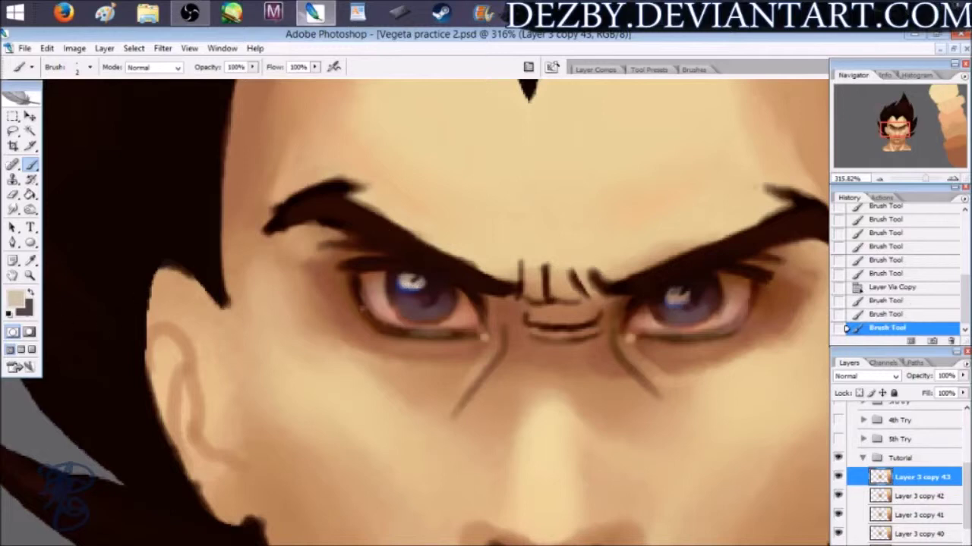
# Dab the pale beige onto the right eye's reflection to sharpen the highlight.
pyautogui.click(671, 301)
pyautogui.click(673, 300)
pyautogui.hotkey('ctrl', 'z')
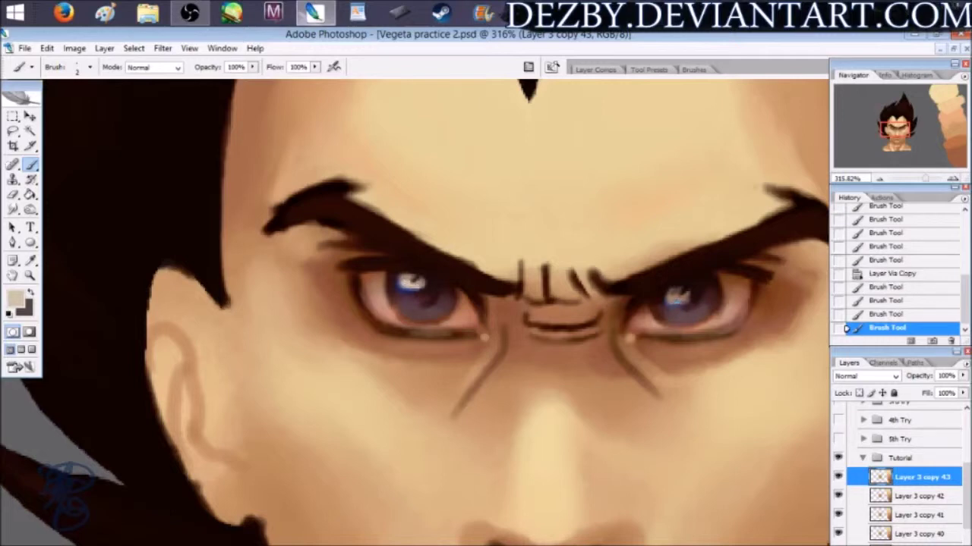
pyautogui.click(672, 299)
pyautogui.click(676, 300)
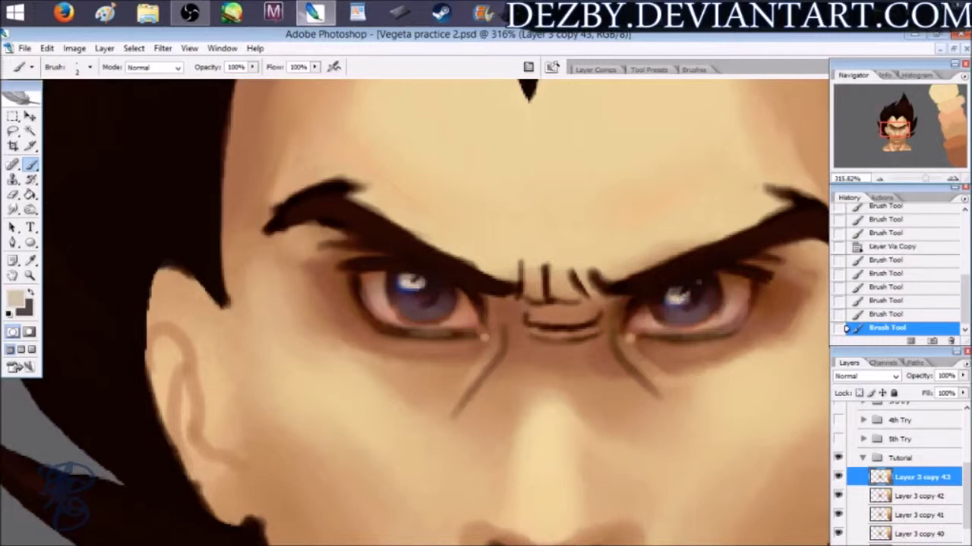
# Show the full face and turn on the earlier groups from 5th Try back to First try for comparison.
pyautogui.click(917, 178)
pyautogui.moveTo(918, 178); pyautogui.dragTo(918, 179)
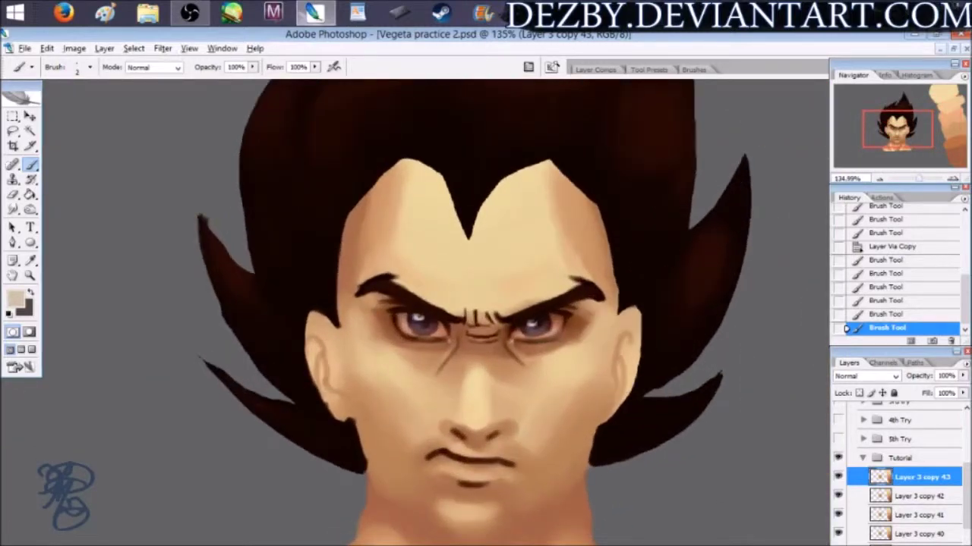
pyautogui.keyDown('alt'); pyautogui.click(699, 330); pyautogui.keyUp('alt')
pyautogui.click(899, 457)
pyautogui.scroll(2, 968, 497)
pyautogui.scroll(2, 968, 494)
pyautogui.click(838, 533)
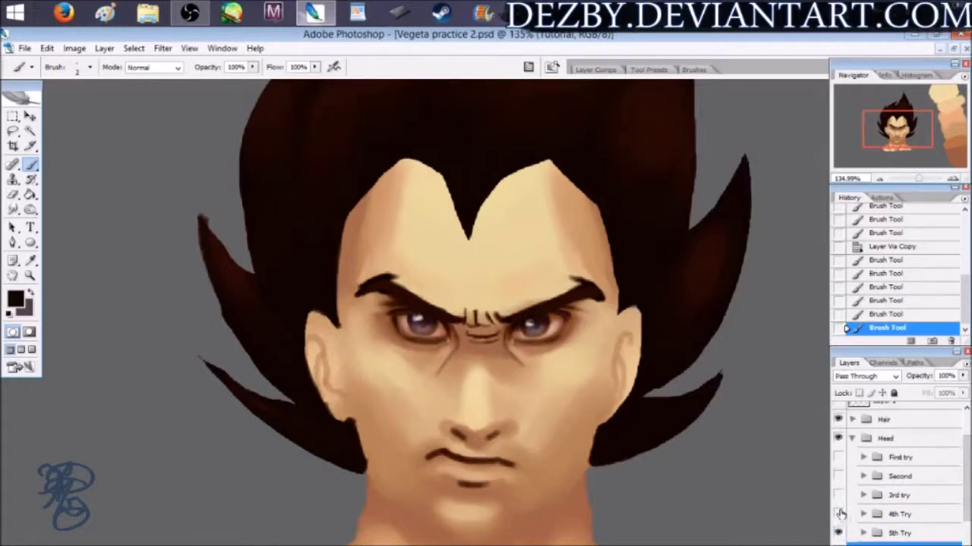
pyautogui.click(839, 514)
pyautogui.click(839, 495)
pyautogui.click(838, 476)
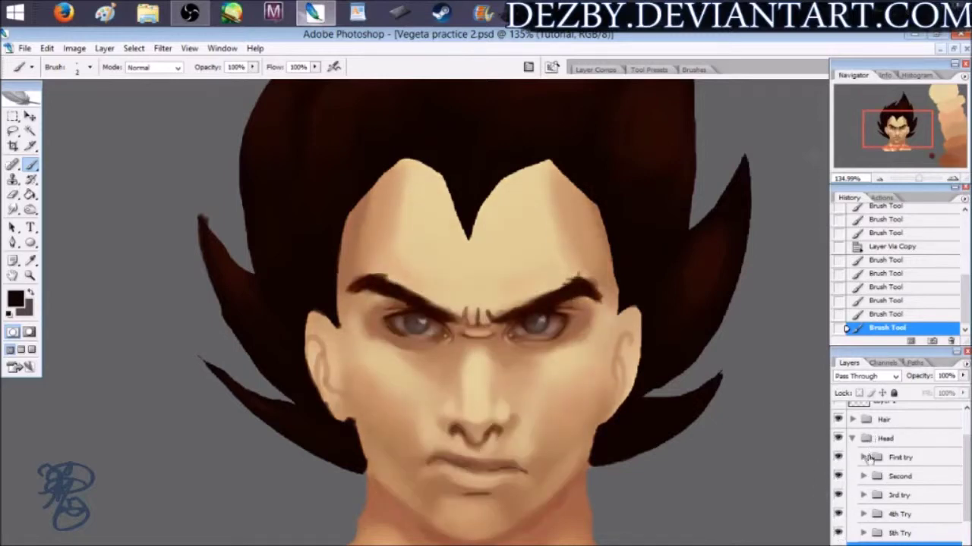
# Hide the First try, Second, 3rd try, 4th Try and 5th Try groups one by one to compare the eye versions.
pyautogui.click(838, 457)
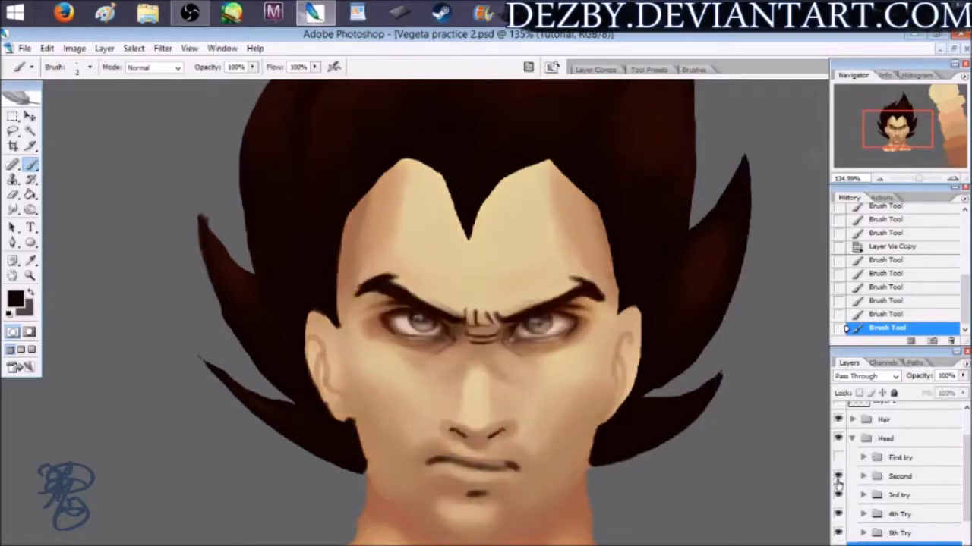
pyautogui.click(838, 477)
pyautogui.click(838, 496)
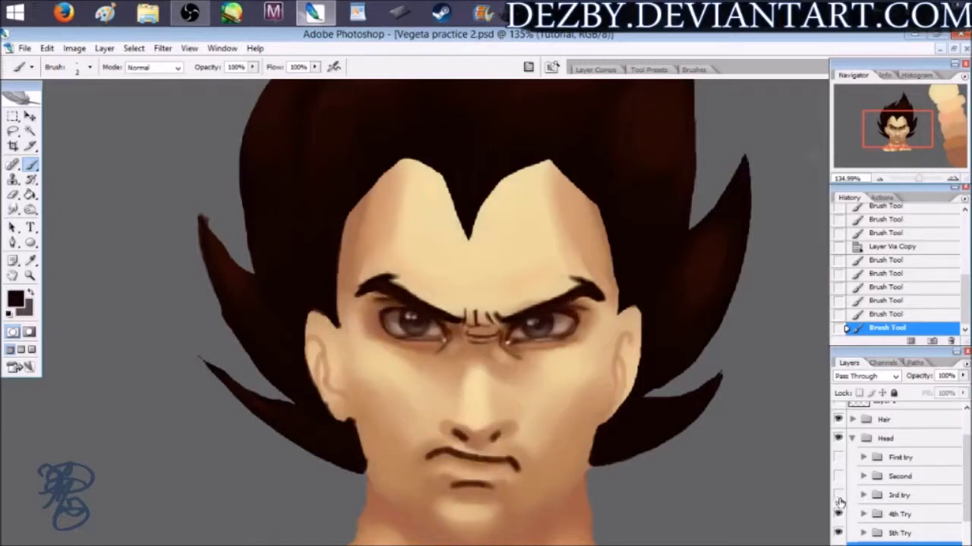
pyautogui.click(839, 515)
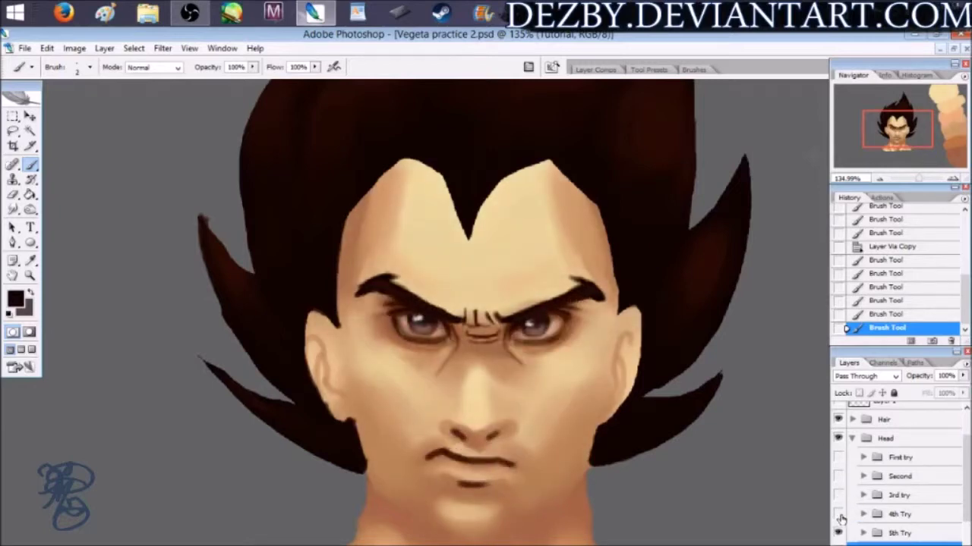
pyautogui.click(838, 535)
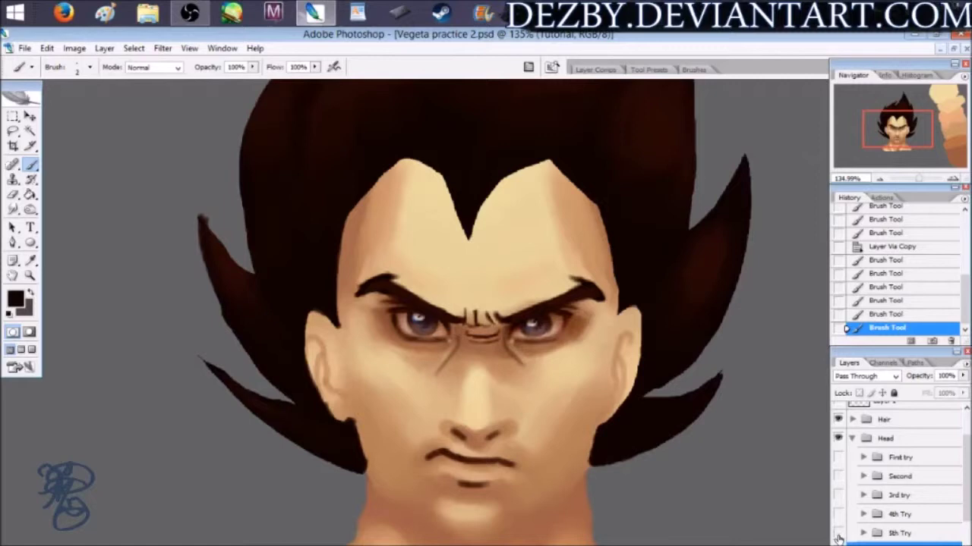
# Toggle the 5th Try group's visibility repeatedly to compare its eyes with the Tutorial version.
pyautogui.click(838, 535)
pyautogui.click(838, 535)
pyautogui.click(838, 535)
pyautogui.click(838, 534)
pyautogui.click(838, 535)
pyautogui.click(838, 534)
pyautogui.click(838, 534)
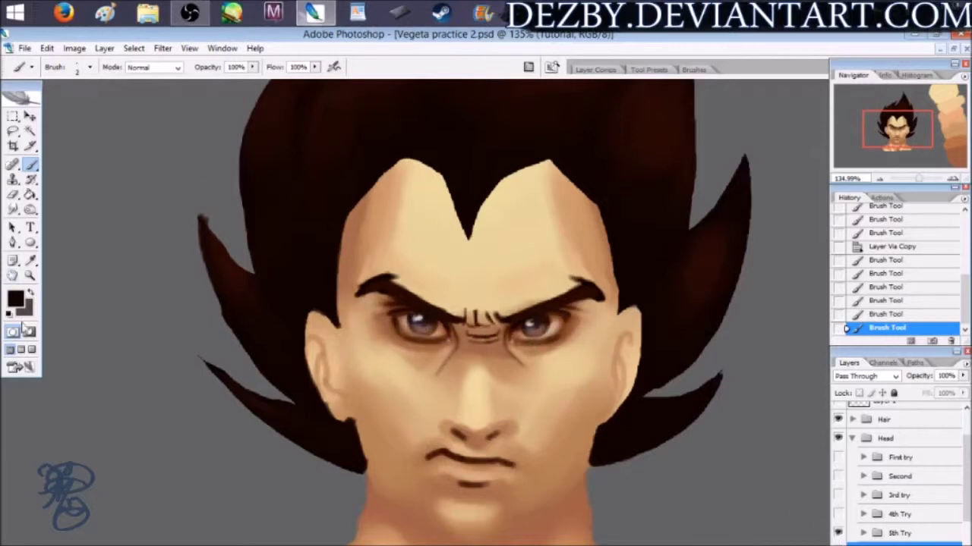
pyautogui.click(17, 300)
pyautogui.moveTo(111, 160); pyautogui.dragTo(114, 172)
pyautogui.click(278, 289)
pyautogui.moveTo(280, 294)
pyautogui.mouseDown()
pyautogui.moveTo(278, 283)
pyautogui.moveTo(278, 296)
pyautogui.mouseUp()
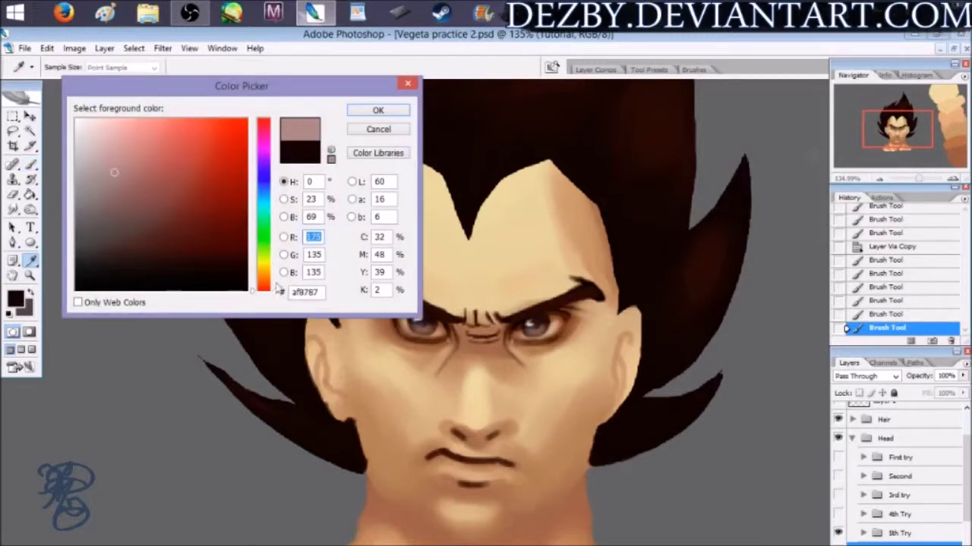
pyautogui.click(378, 129)
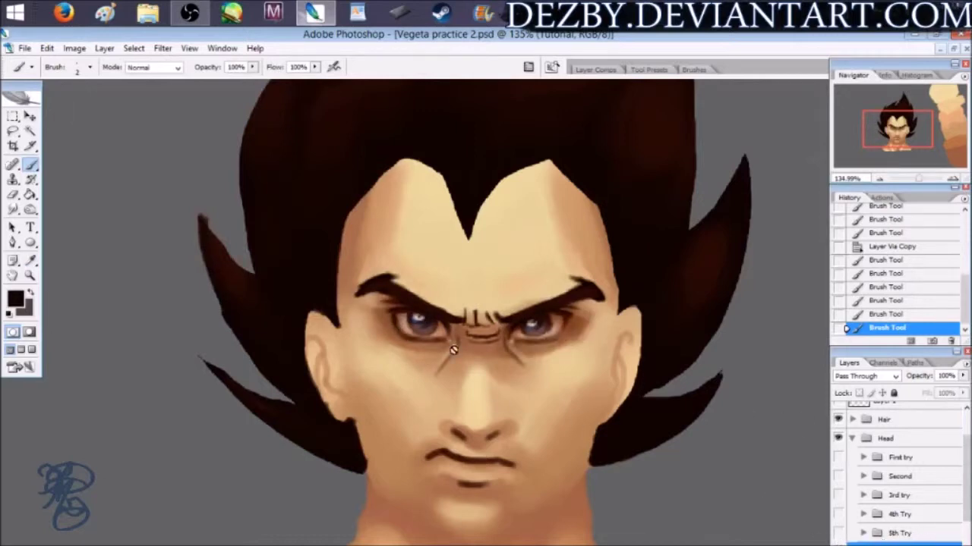
# Expand the Tutorial group and make Layer 3 copy 43 the active layer.
pyautogui.moveTo(523, 423)
pyautogui.mouseDown()
pyautogui.moveTo(497, 404)
pyautogui.moveTo(471, 436)
pyautogui.mouseUp()
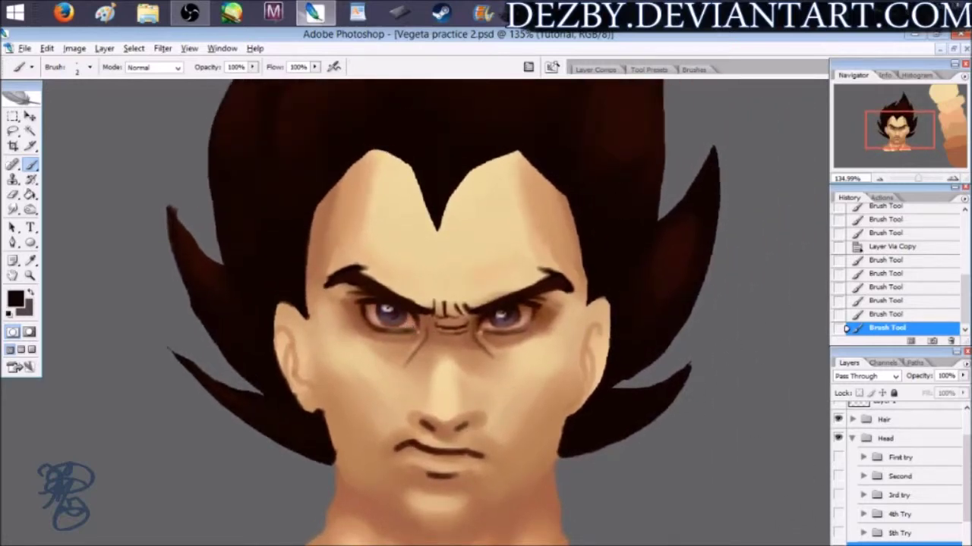
pyautogui.click(863, 543)
pyautogui.click(867, 544)
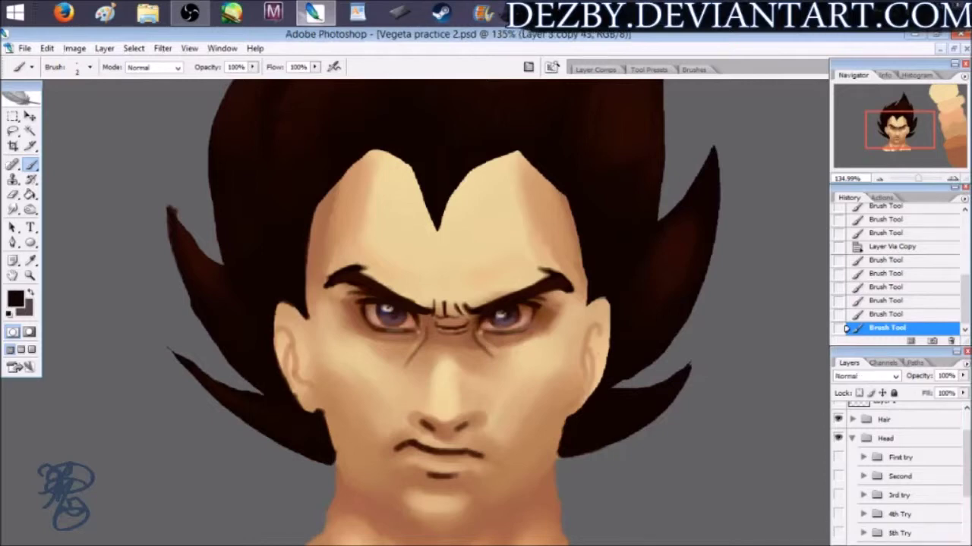
# Try to paint a sampled skin tone beside the right eye's outer corner, and undo the strokes.
pyautogui.keyDown('alt'); pyautogui.click(568, 310); pyautogui.keyUp('alt')
pyautogui.moveTo(565, 310)
pyautogui.mouseDown()
pyautogui.moveTo(541, 300)
pyautogui.moveTo(563, 310)
pyautogui.mouseUp()
pyautogui.hotkey('ctrl', 'z')
pyautogui.hotkey('ctrl', 'alt', 'z')
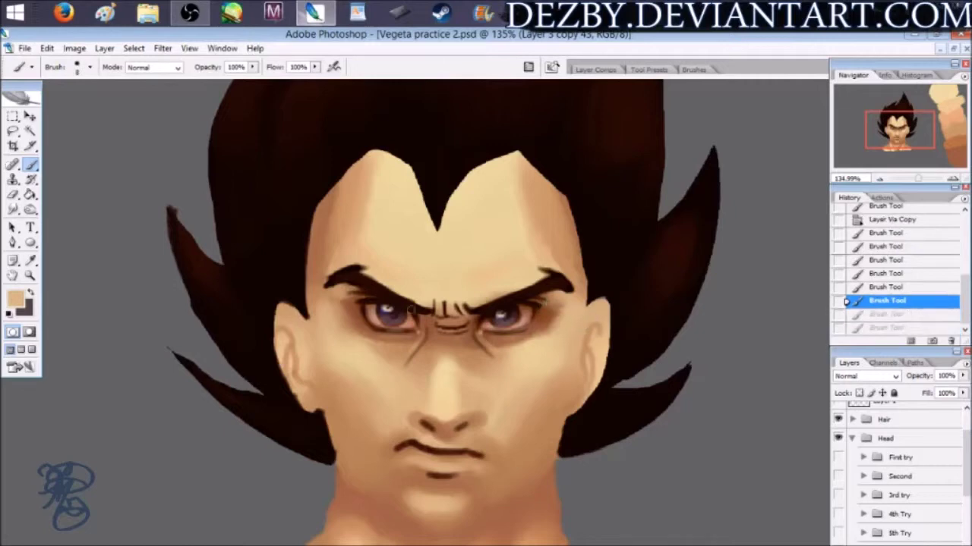
# Paint a sampled tan skin tone under the left eyebrow's outer end and dab it beside the right eye's outer corner.
pyautogui.keyDown('alt'); pyautogui.click(328, 298); pyautogui.keyUp('alt')
pyautogui.moveTo(332, 297); pyautogui.dragTo(362, 290)
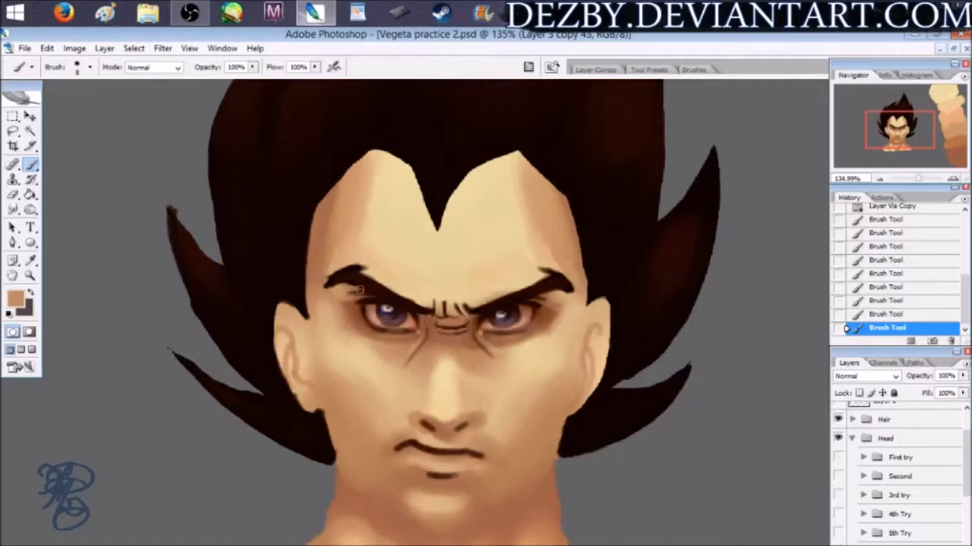
pyautogui.click(561, 308)
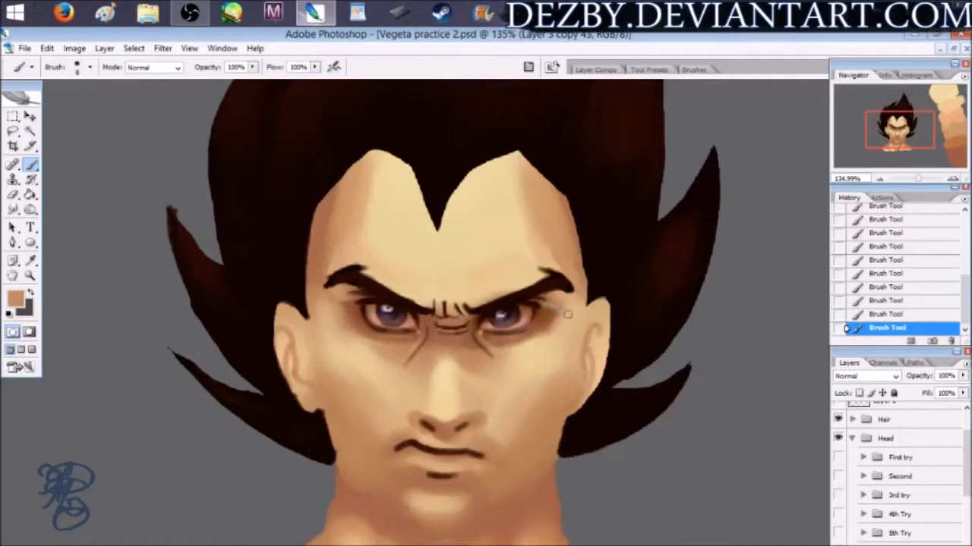
# Blend the skin around the right eye's outer corner with a sampled light skin tone and a size 20 brush.
pyautogui.keyDown('alt'); pyautogui.click(563, 324); pyautogui.keyUp('alt')
pyautogui.press(']')
pyautogui.press(']')
pyautogui.press(']')
pyautogui.moveTo(560, 313); pyautogui.dragTo(539, 341)
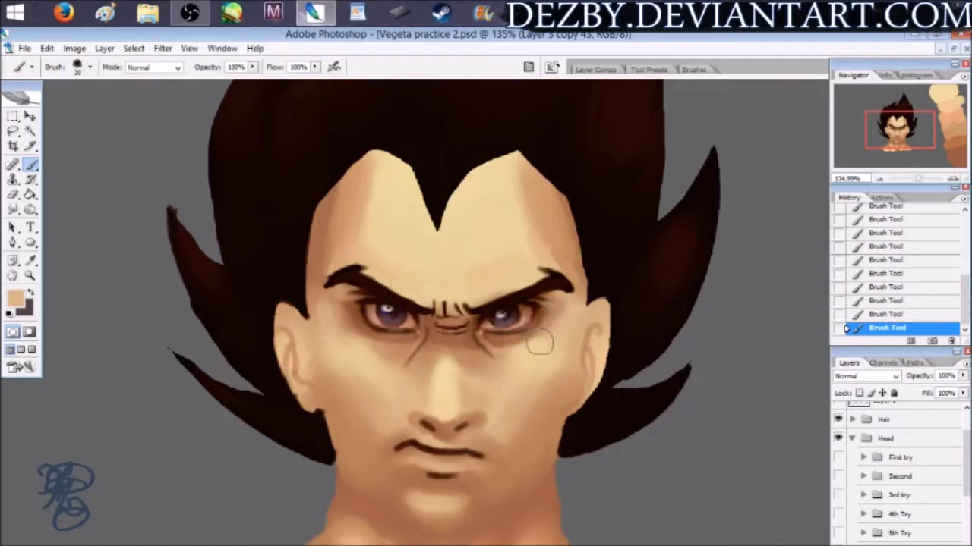